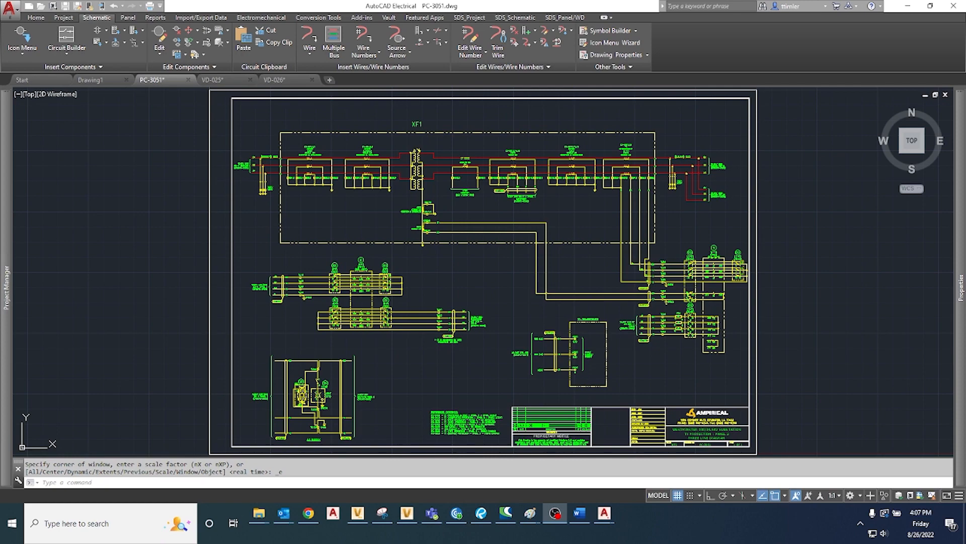
- Open the catalog browser with AECATALOGOPEN from the PC-3051 drawing and close the Properties palette
scroll(506, 350, up, 1)
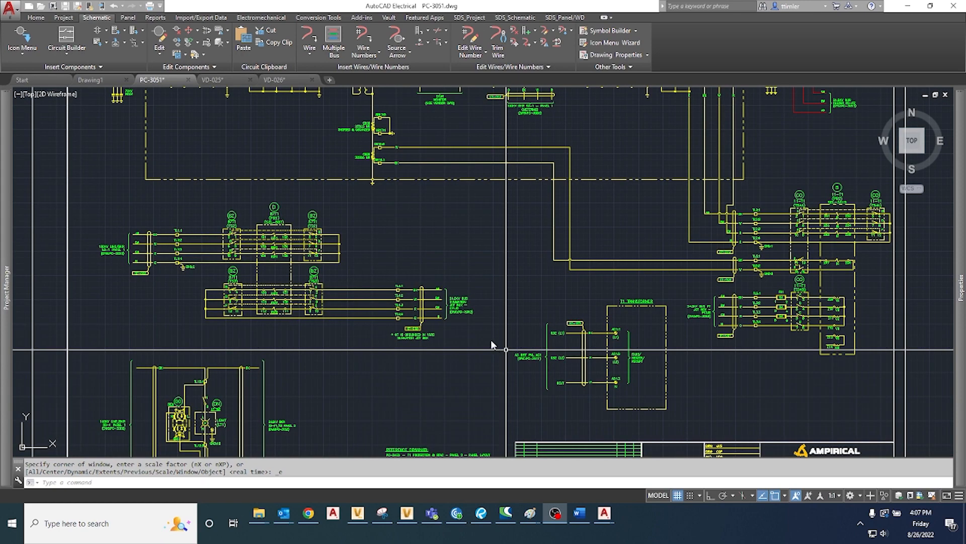
click(431, 282)
middle_drag(445, 305, 437, 378)
scroll(357, 211, up, 4)
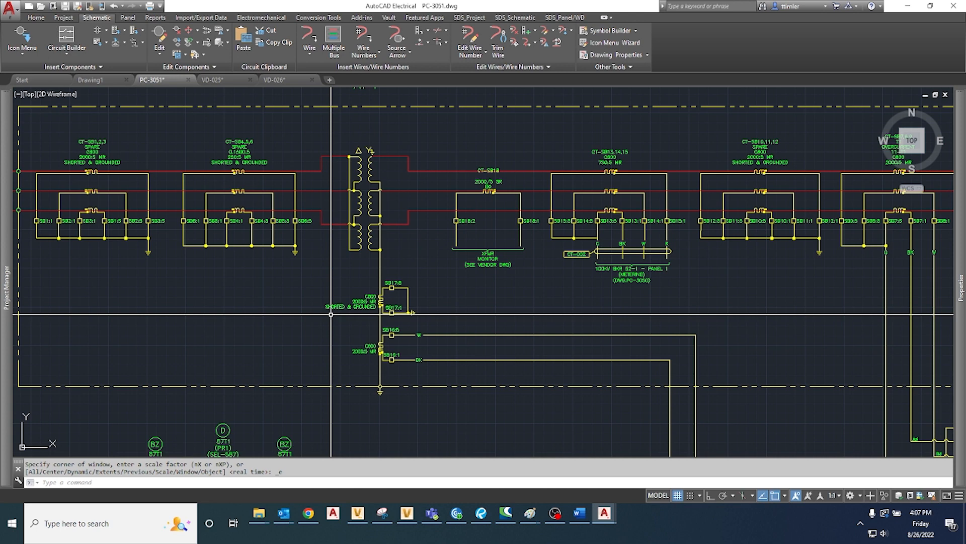
middle_drag(451, 407, 453, 402)
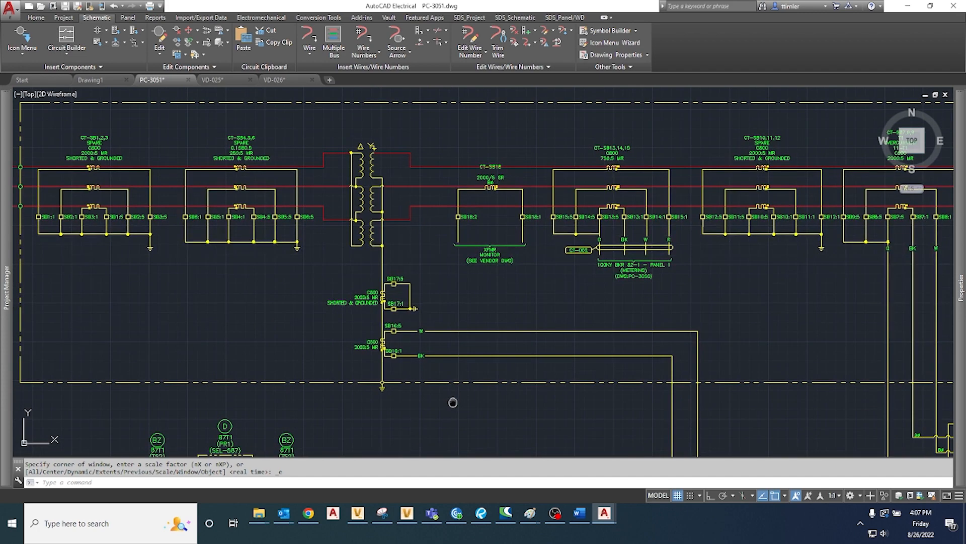
click(362, 480)
text(AECAT)
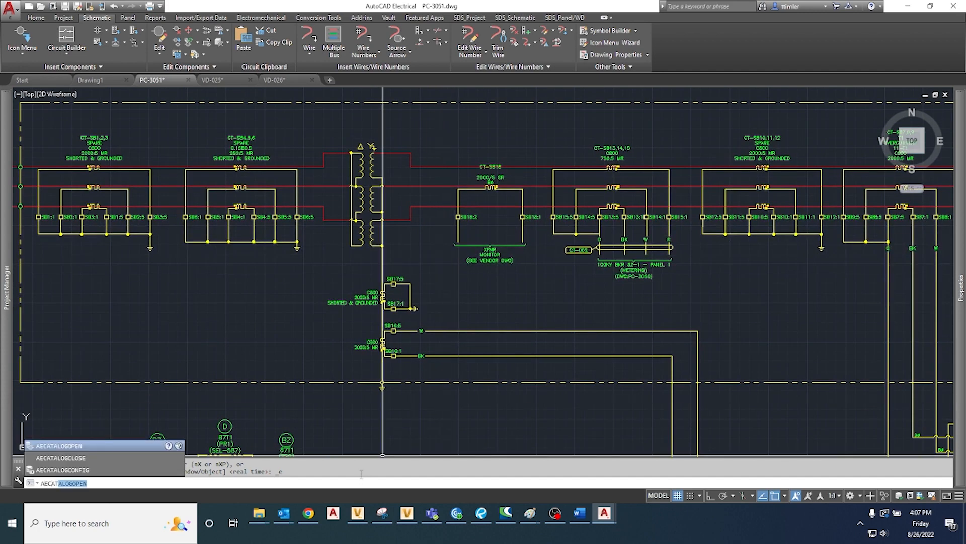
key(Return)
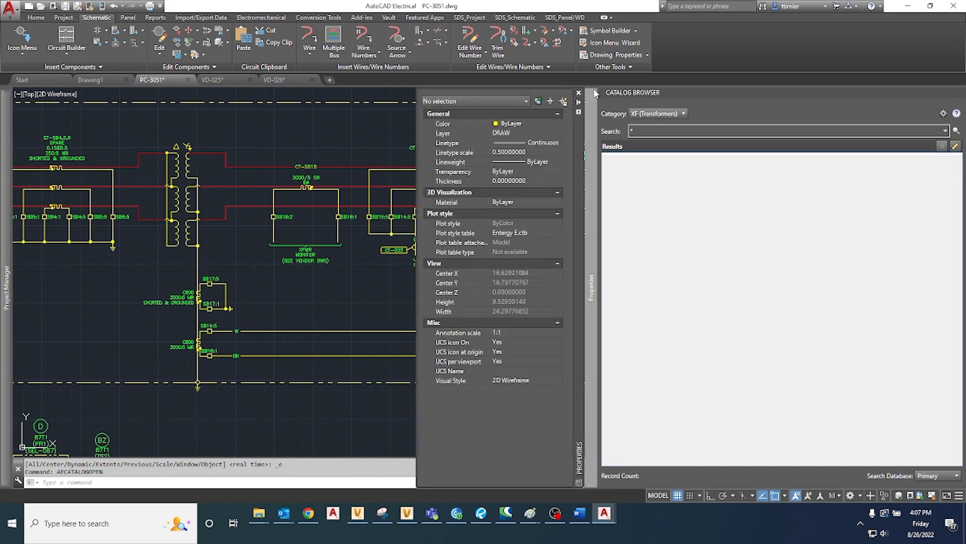
click(580, 93)
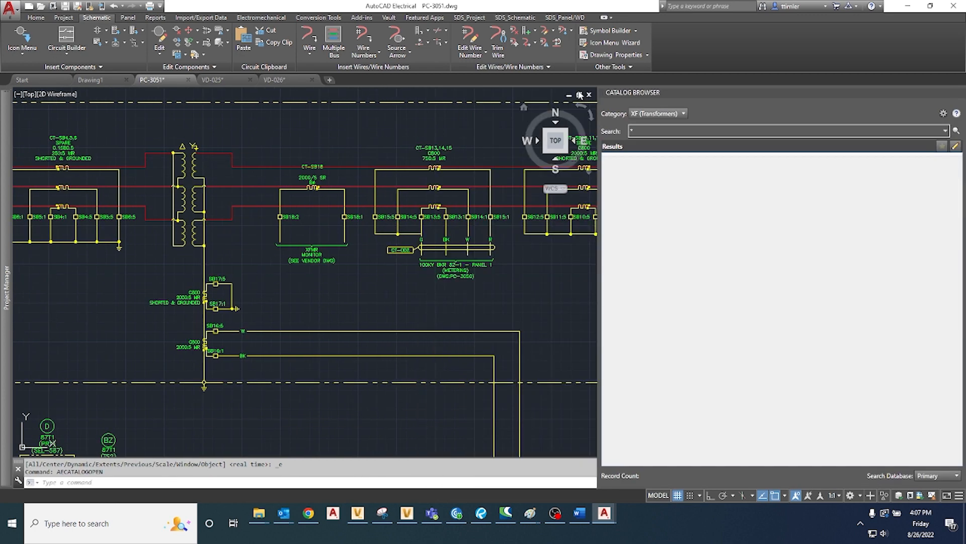
- Choose the XF (Transformers) category in the catalog browser
click(684, 114)
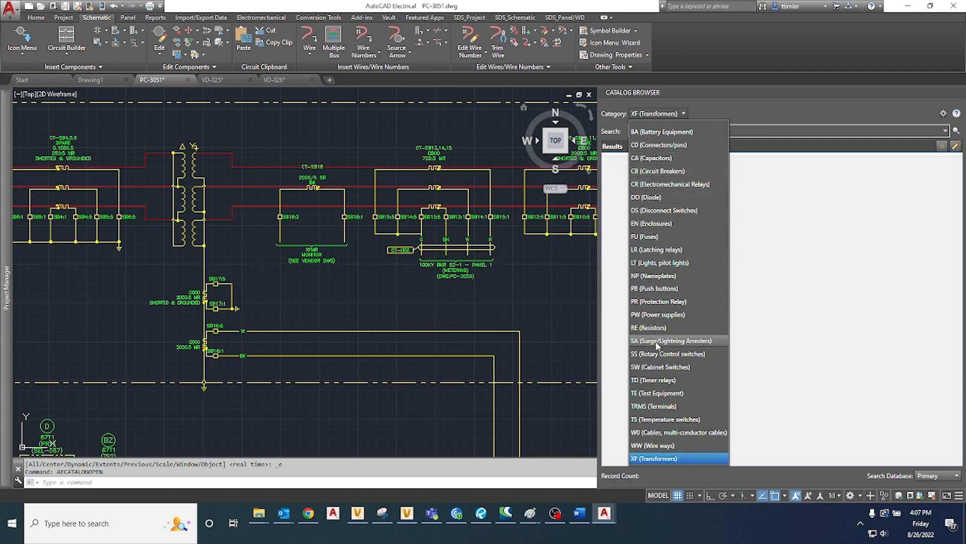
click(659, 458)
click(587, 285)
click(558, 257)
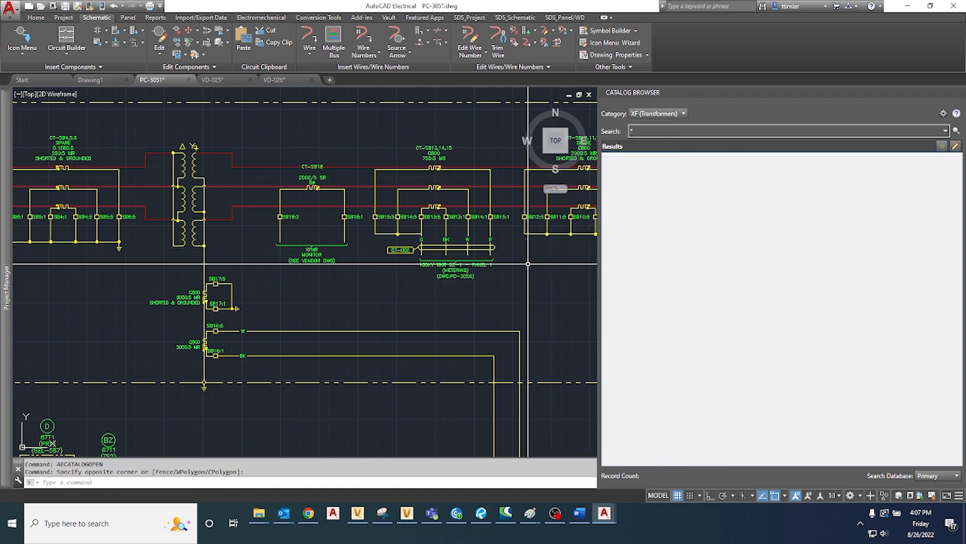
click(64, 17)
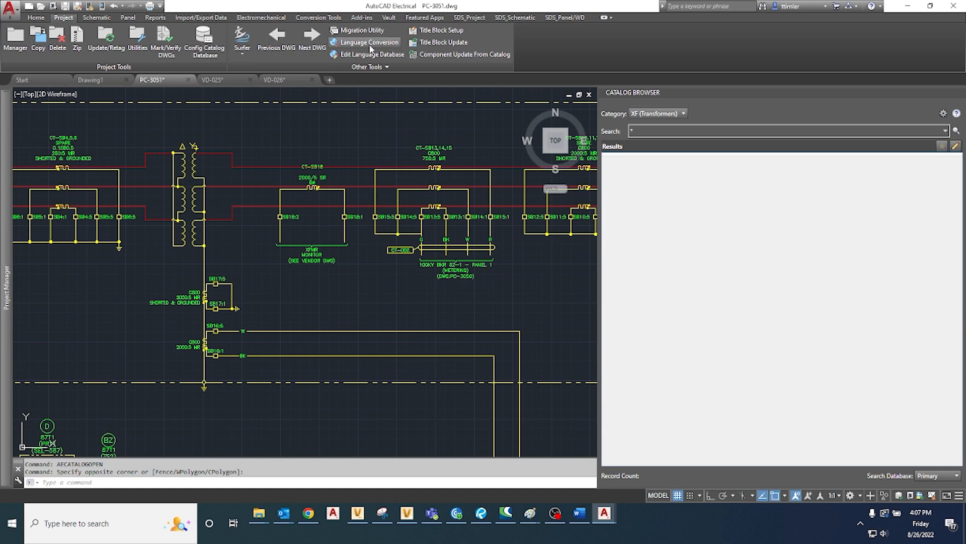
click(369, 67)
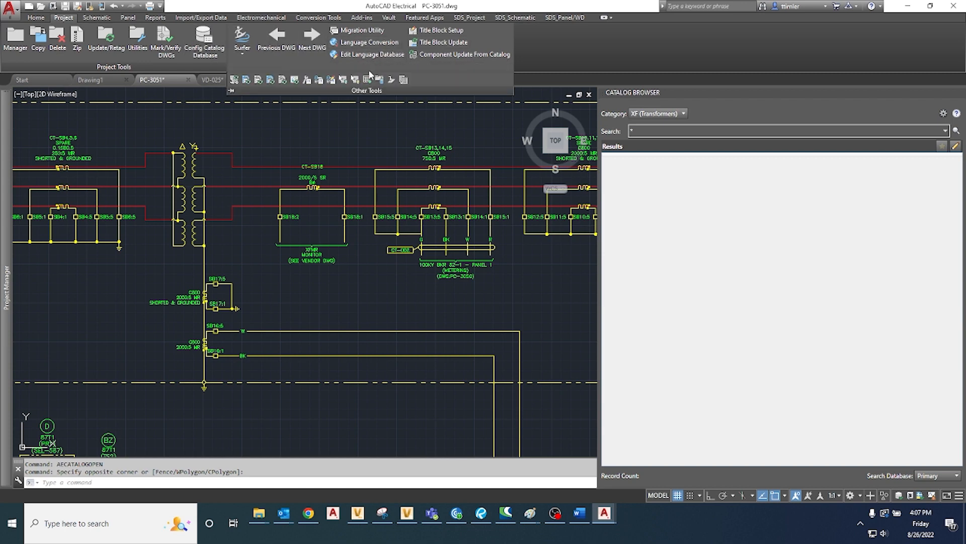
click(367, 80)
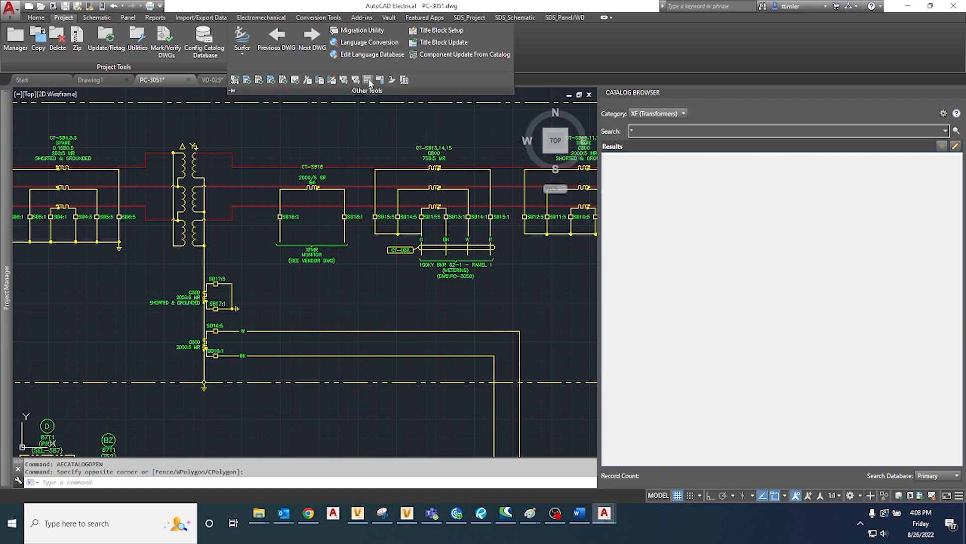
click(145, 160)
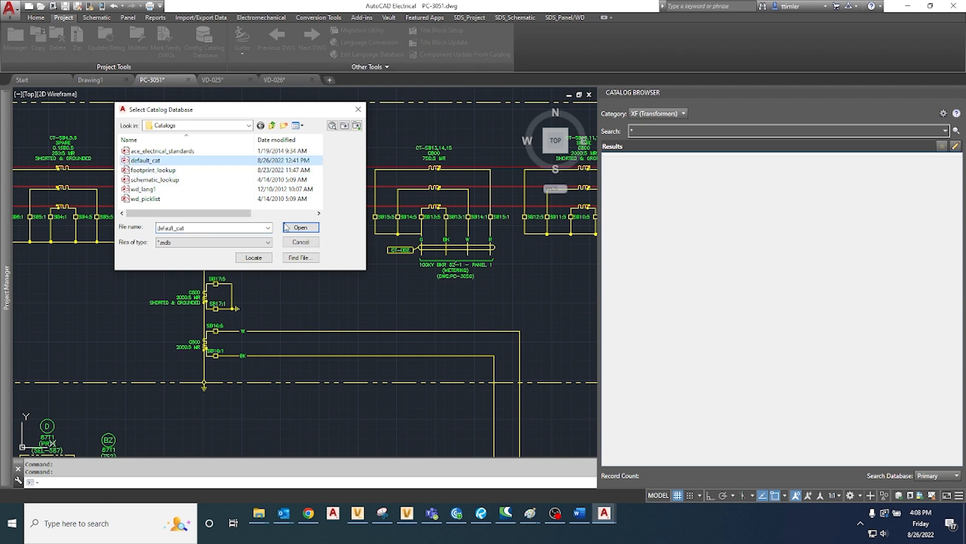
click(300, 228)
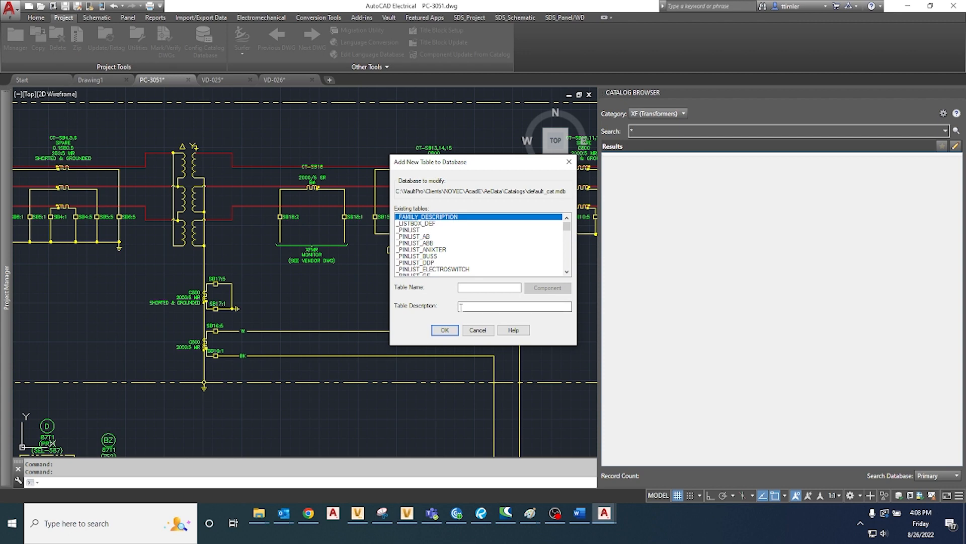
click(484, 330)
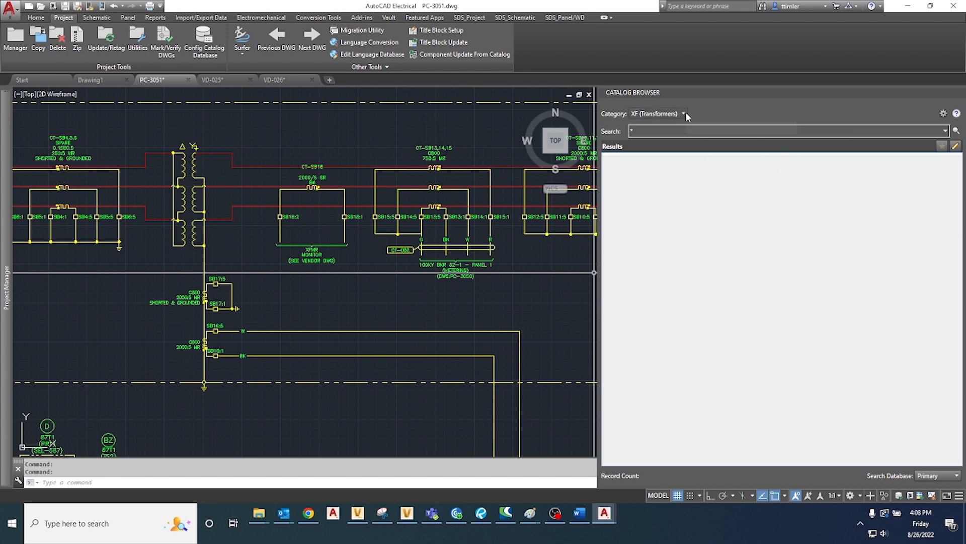
- Start editing the XF (Transformers) catalog table and review its field columns from CATALOG through PEERCOILPINS
click(956, 147)
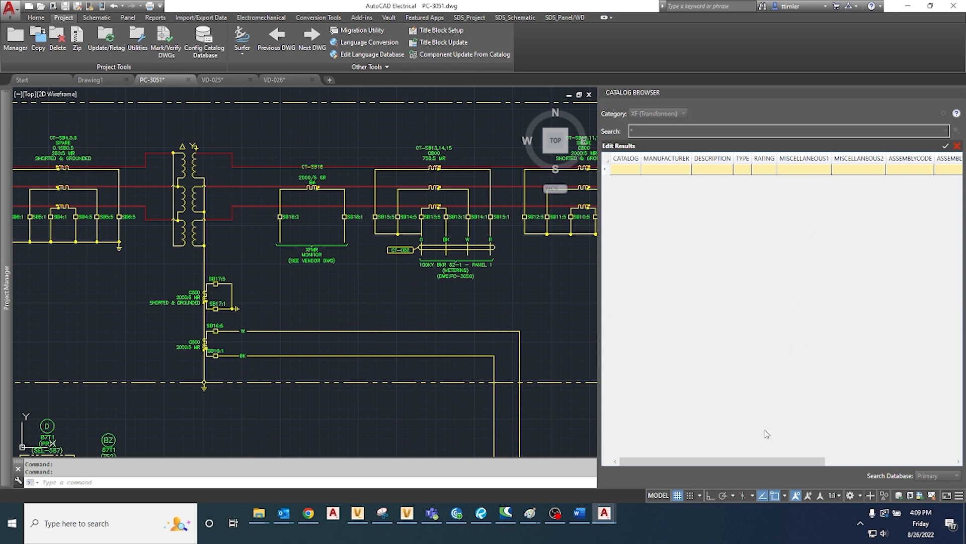
drag(761, 462, 824, 461)
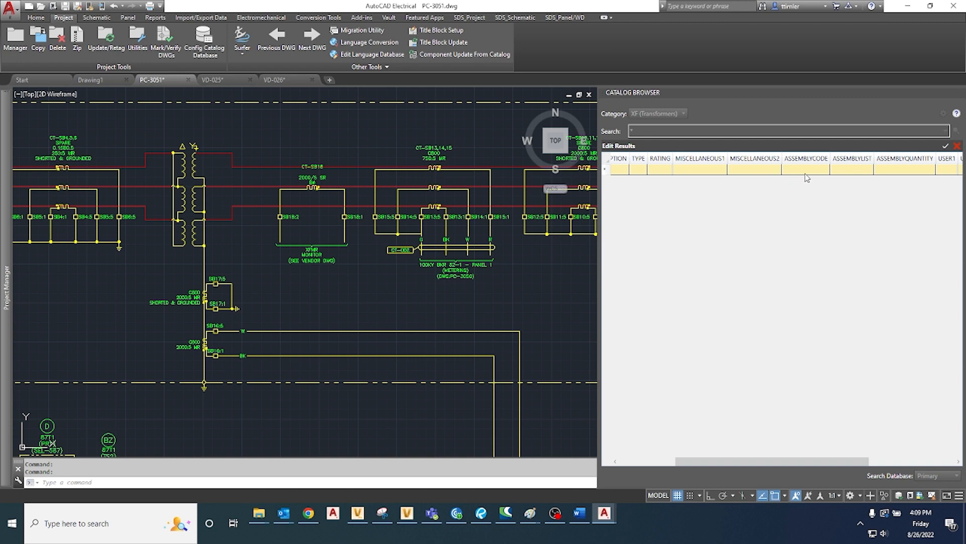
drag(789, 462, 852, 462)
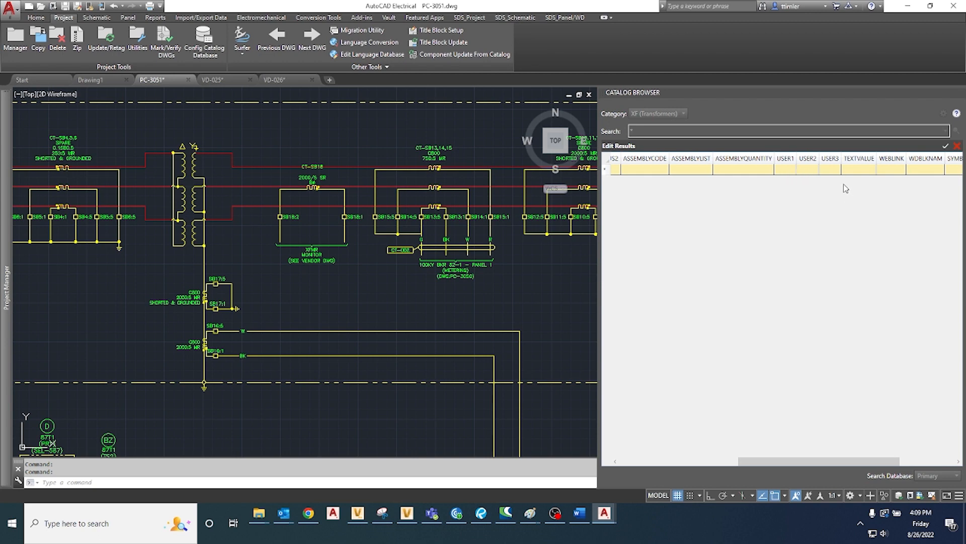
drag(796, 462, 850, 459)
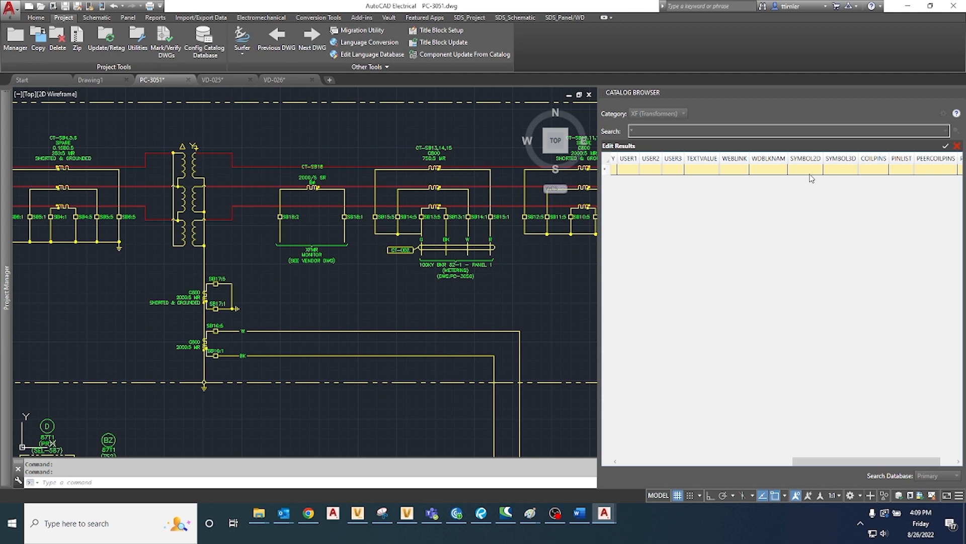
drag(855, 461, 612, 442)
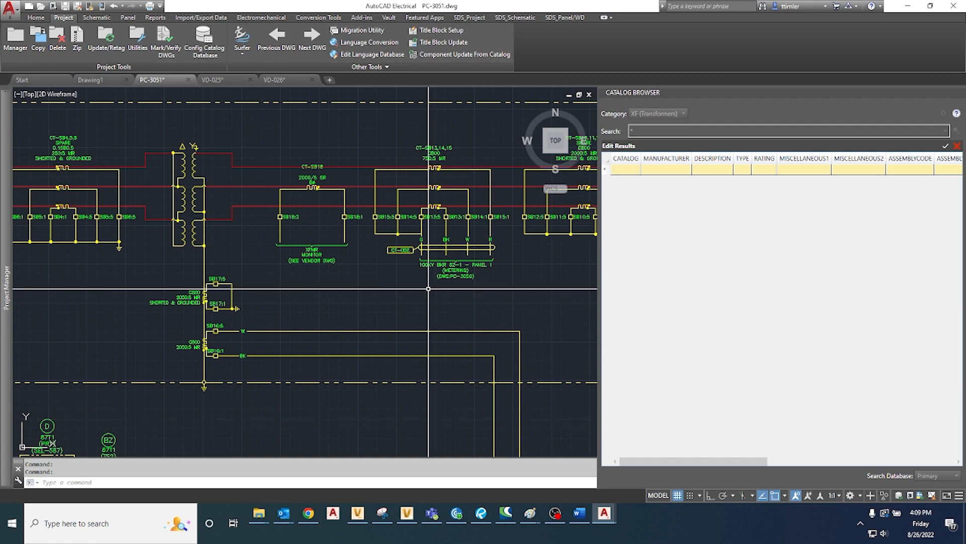
- Switch to the VD-026 nameplate drawing and enter its title block design number, 48052MA001U, as the new record's catalog value
click(224, 79)
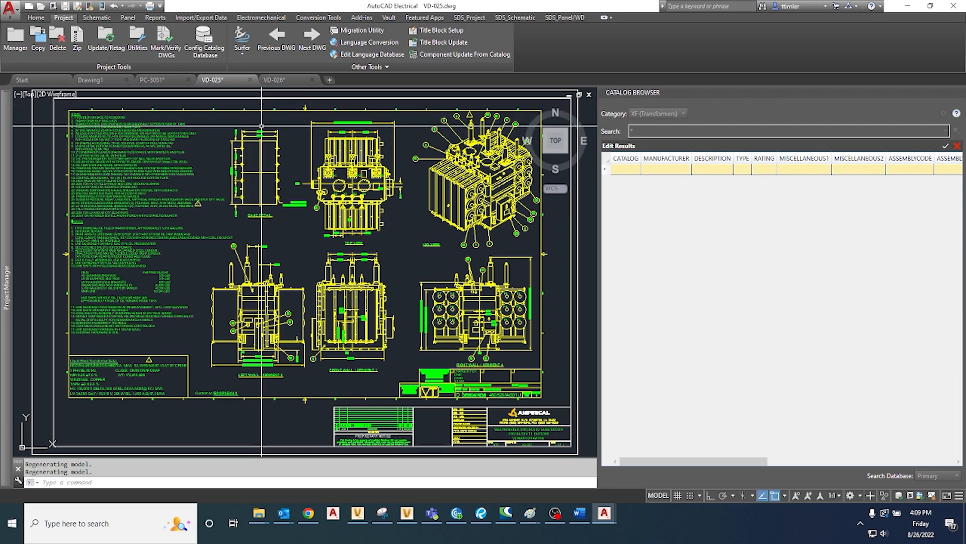
key(ctrl+a)
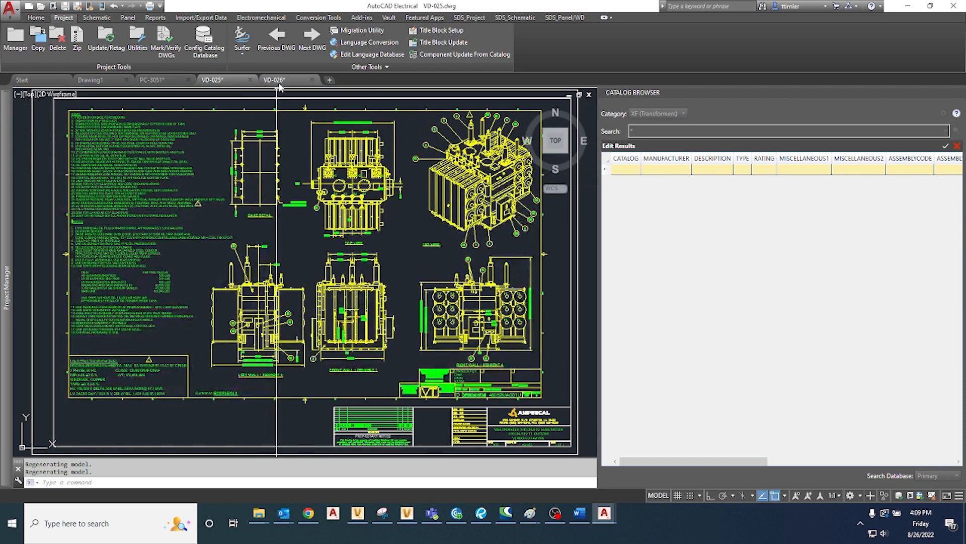
key(ctrl+Tab)
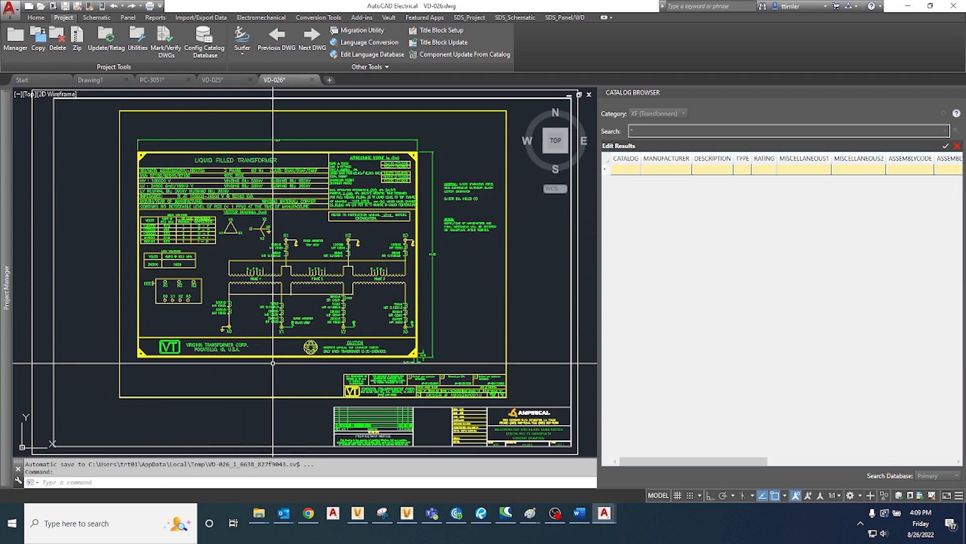
scroll(409, 400, up, 4)
scroll(409, 401, up, 1)
mouse_move(419, 394)
middle_down()
mouse_move(321, 375)
mouse_move(365, 372)
mouse_move(337, 373)
middle_up()
scroll(321, 375, down, 1)
click(624, 170)
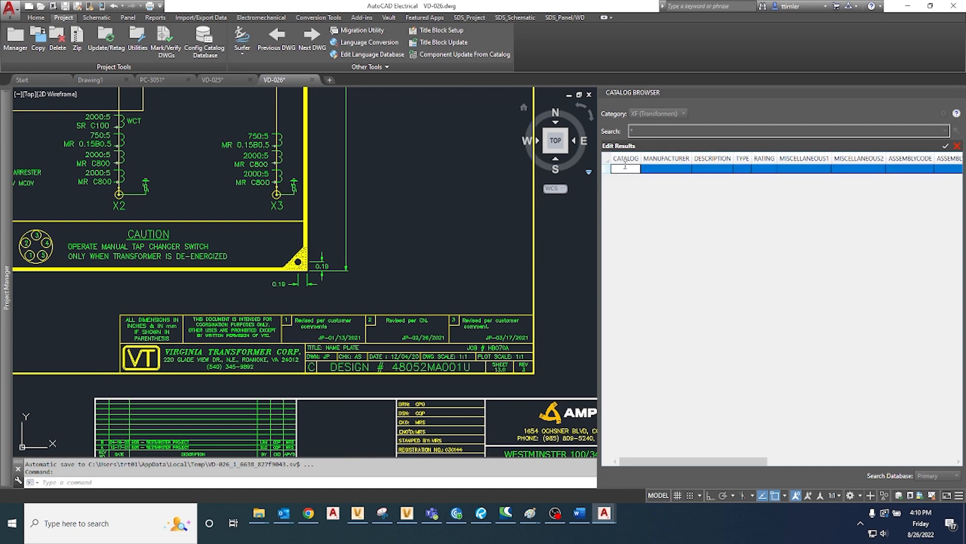
text(48052MA001U)
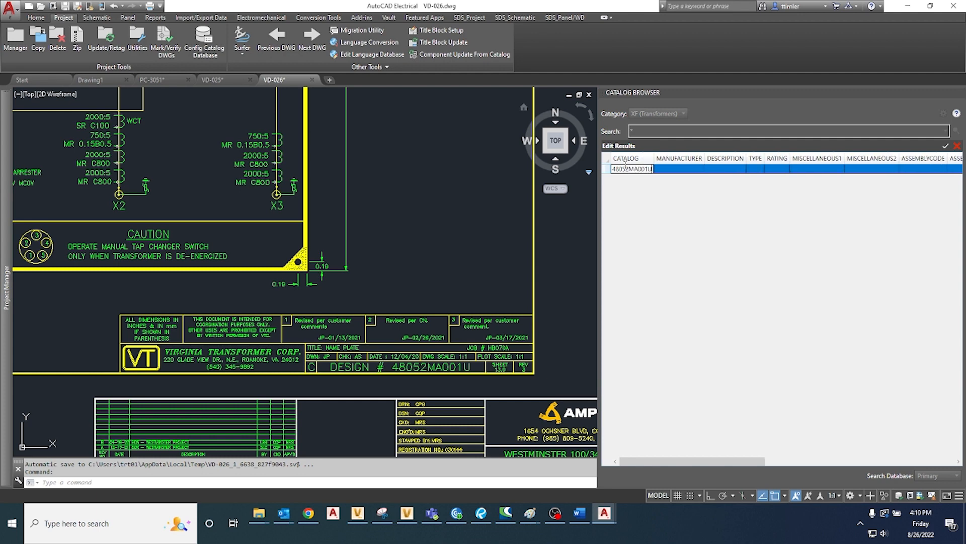
- Try to enter VIRGINIA TRANSFORMER CORP as the new record's manufacturer
click(672, 170)
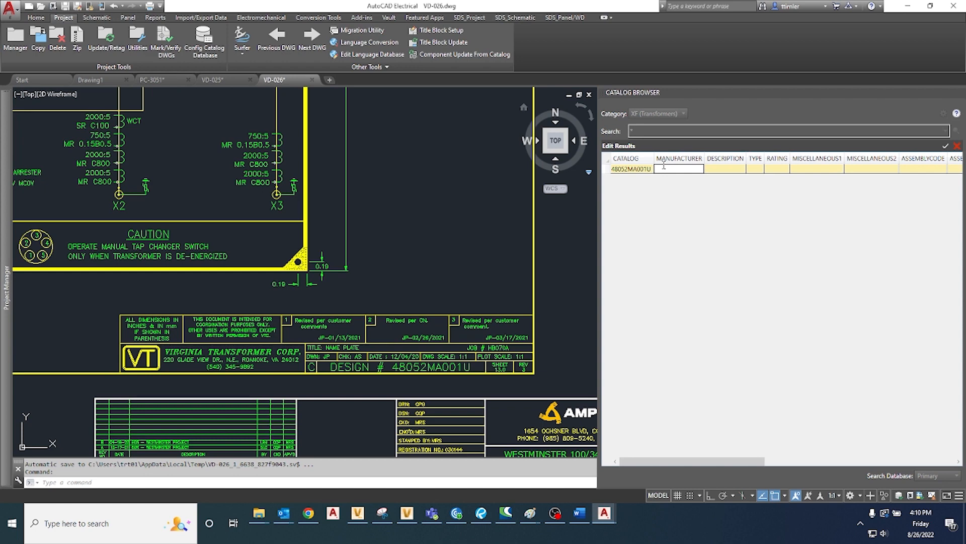
text(VIRGINIA)
key(BackSpace)
text(IA TRANSFO)
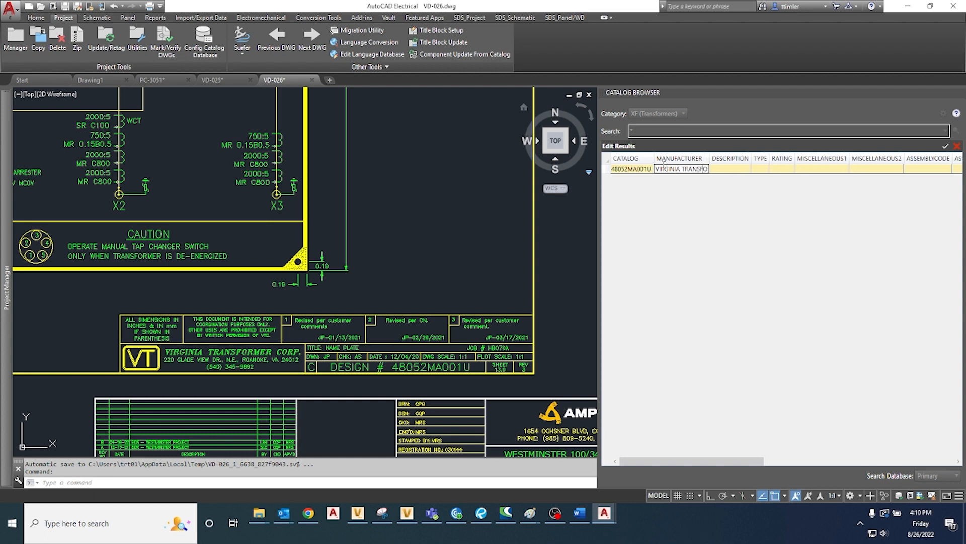
text(RMER CORP)
click(759, 169)
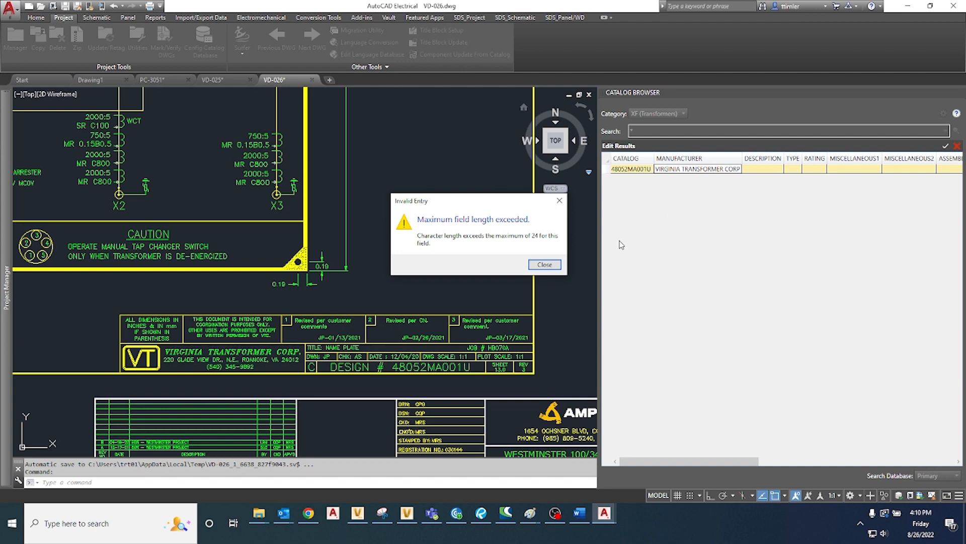
click(544, 265)
- Set the new record's manufacturer to VTC
drag(682, 170, 746, 173)
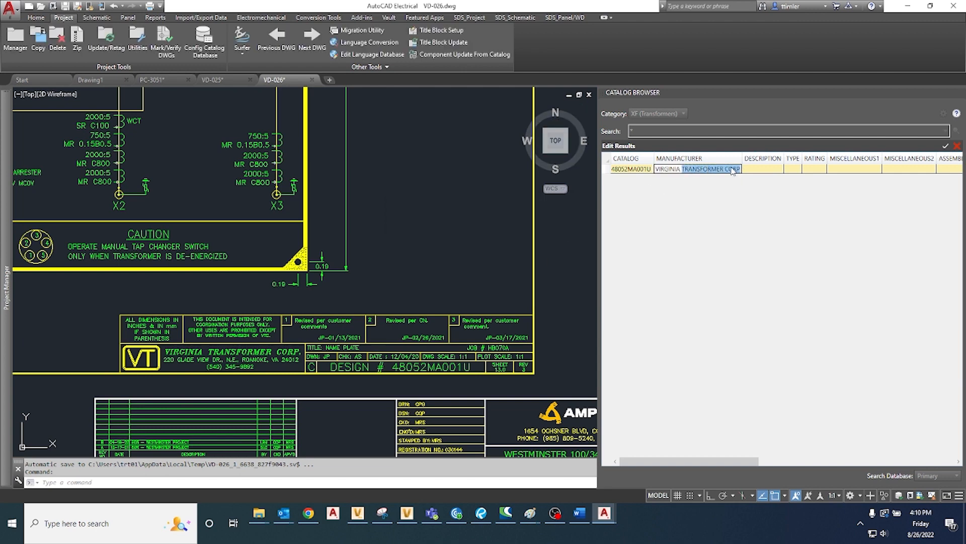
key(BackSpace)
key(BackSpace)
key(BackSpace)
key(BackSpace)
key(BackSpace)
key(BackSpace)
key(BackSpace)
key(BackSpace)
key(BackSpace)
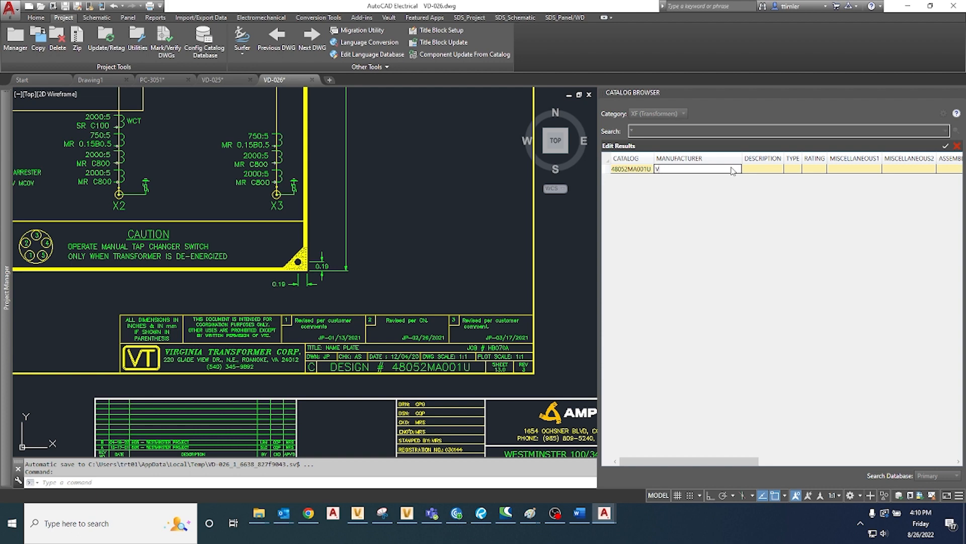
text(TC)
click(761, 169)
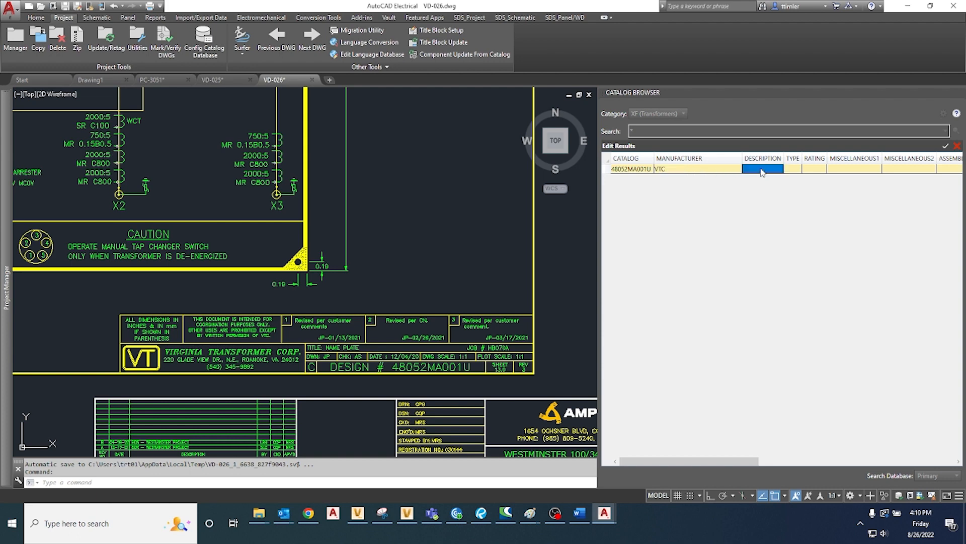
- Append the nameplate's job suffix to the new record's catalog value so it reads 48052MA001U-HB070A
click(761, 172)
scroll(439, 305, down, 2)
mouse_move(318, 313)
middle_down()
mouse_move(335, 346)
mouse_move(342, 334)
middle_up()
scroll(395, 278, up, 1)
middle_drag(241, 246, 367, 339)
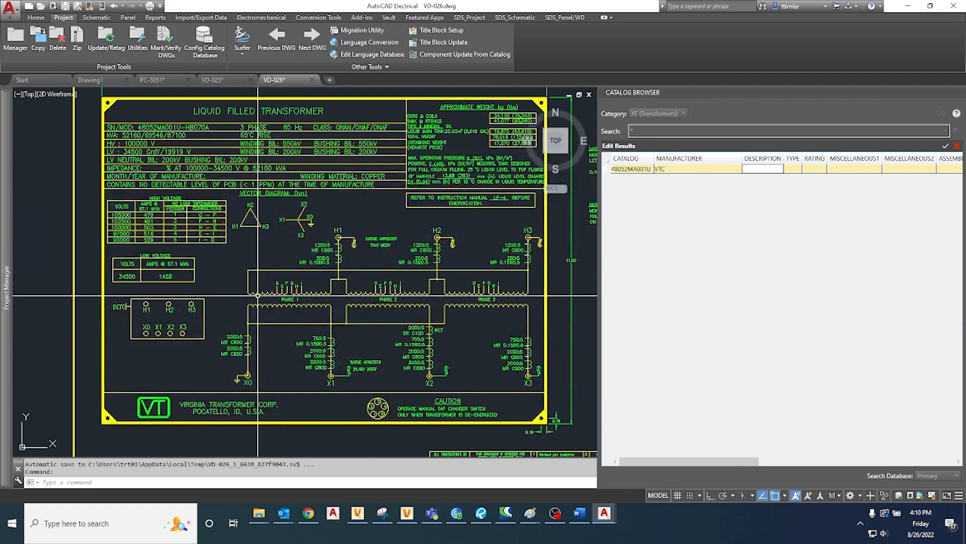
middle_drag(278, 271, 287, 302)
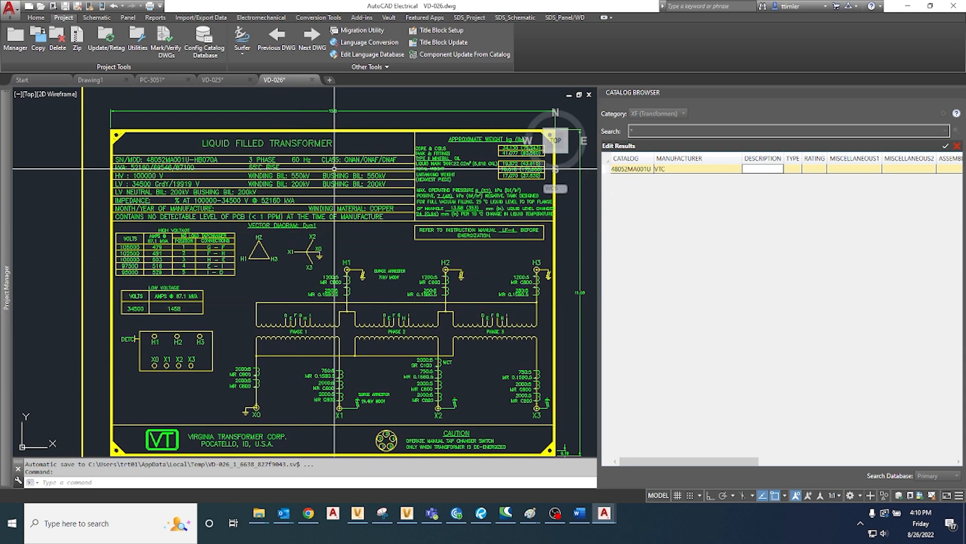
click(649, 169)
click(652, 169)
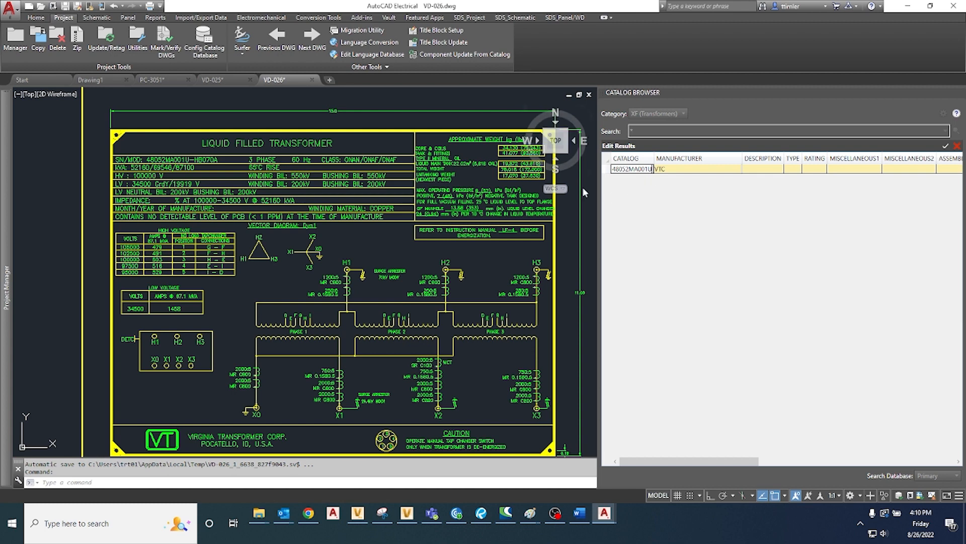
text(-)
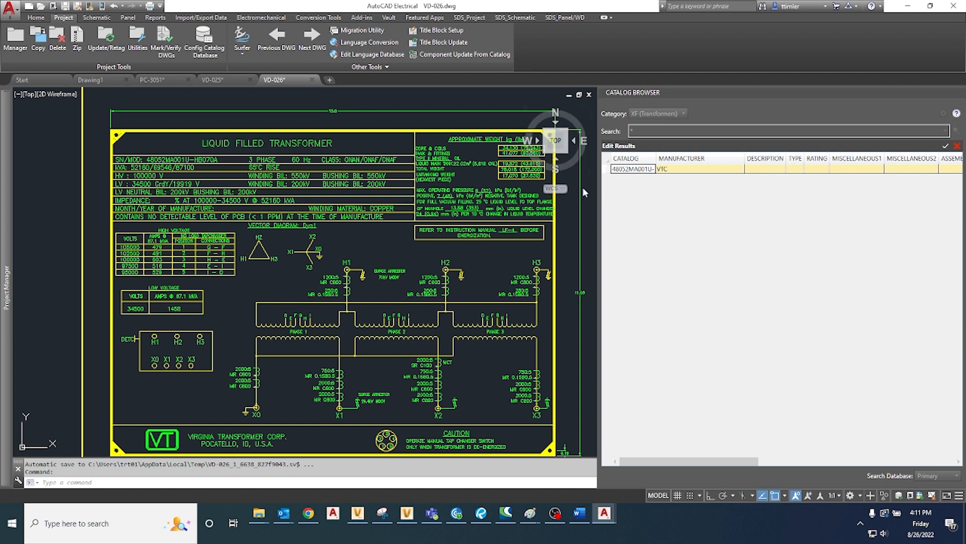
text(HB)
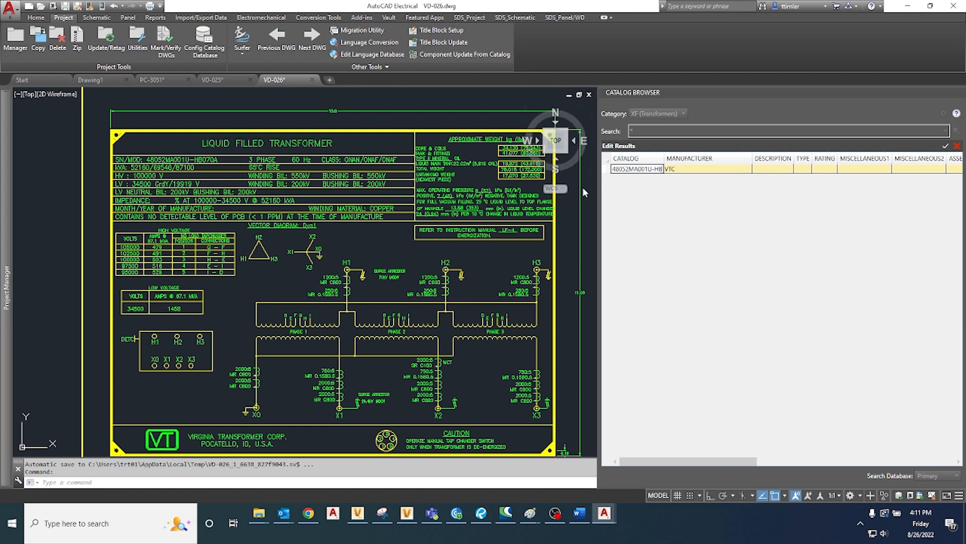
text(0)
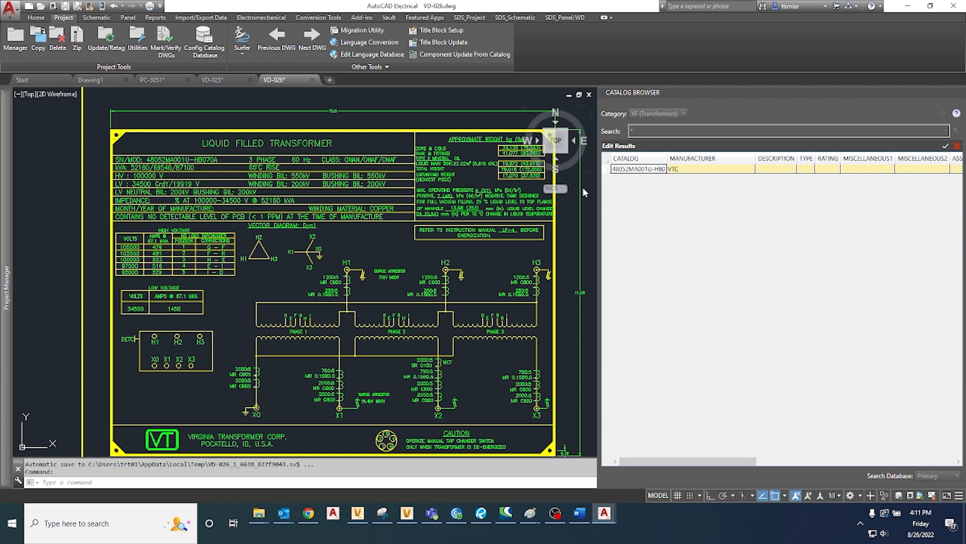
text(70A)
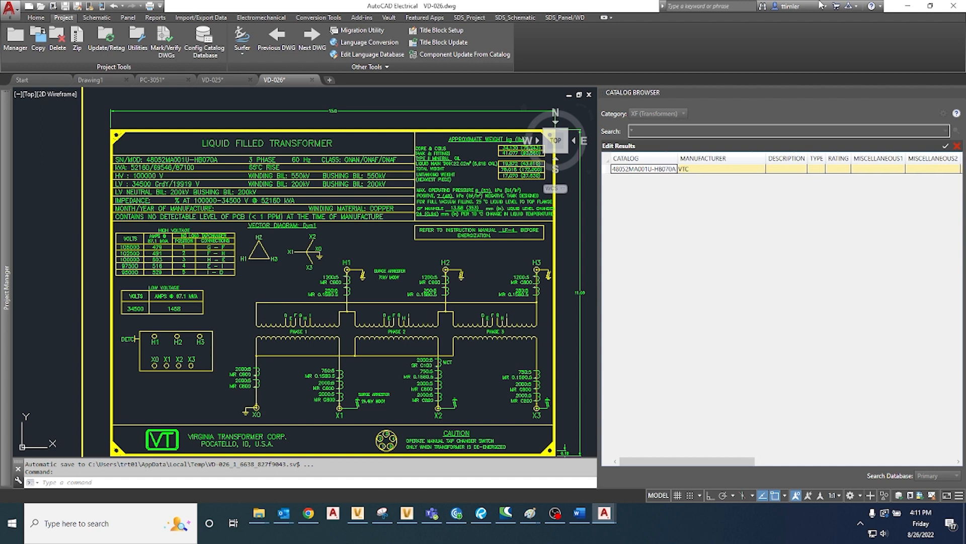
- Start the new record's description with POWER TRANSFORMER followed by a comma
click(777, 170)
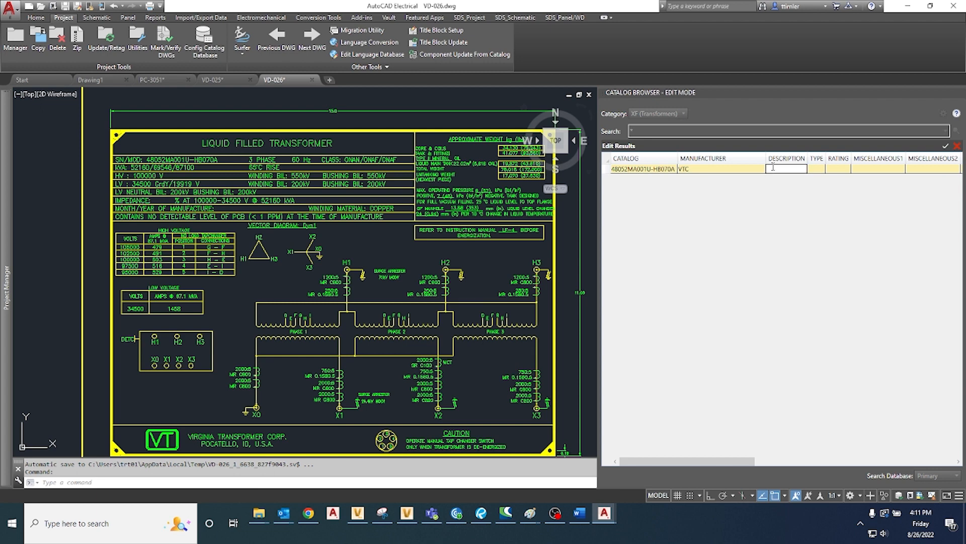
text(POWER TRAN)
key(BackSpace)
key(BackSpace)
text(NSFORMER)
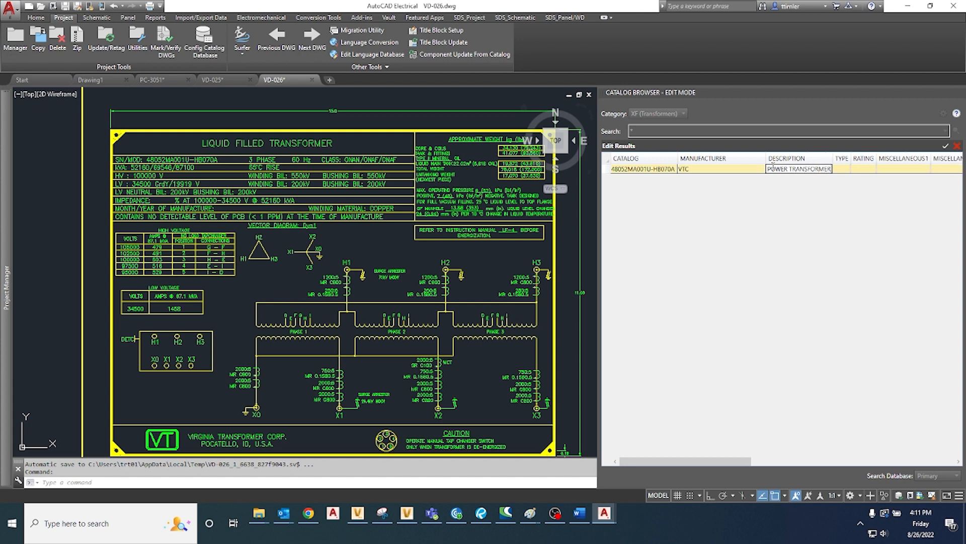
text(,)
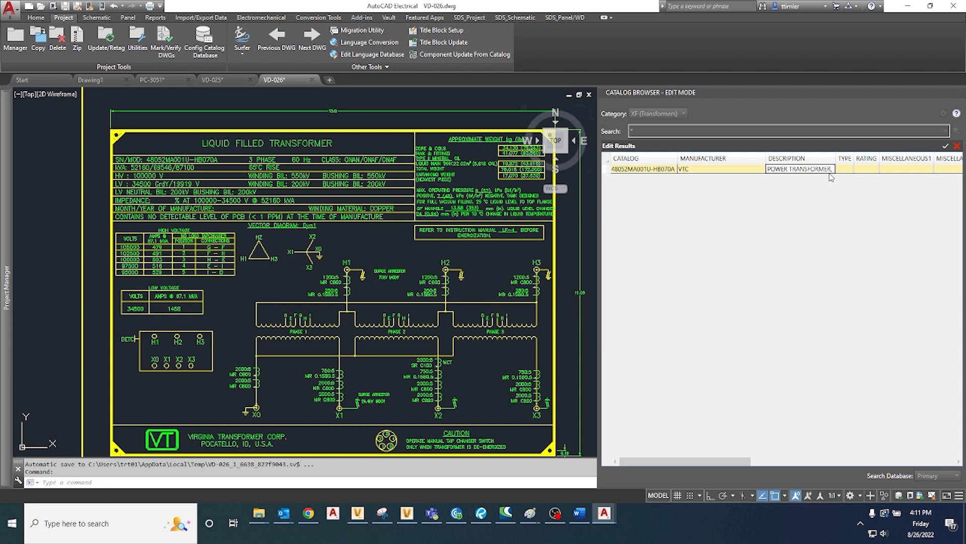
- Add the voltage rating 100/34.5KV and a comma to the record's description
text(100)
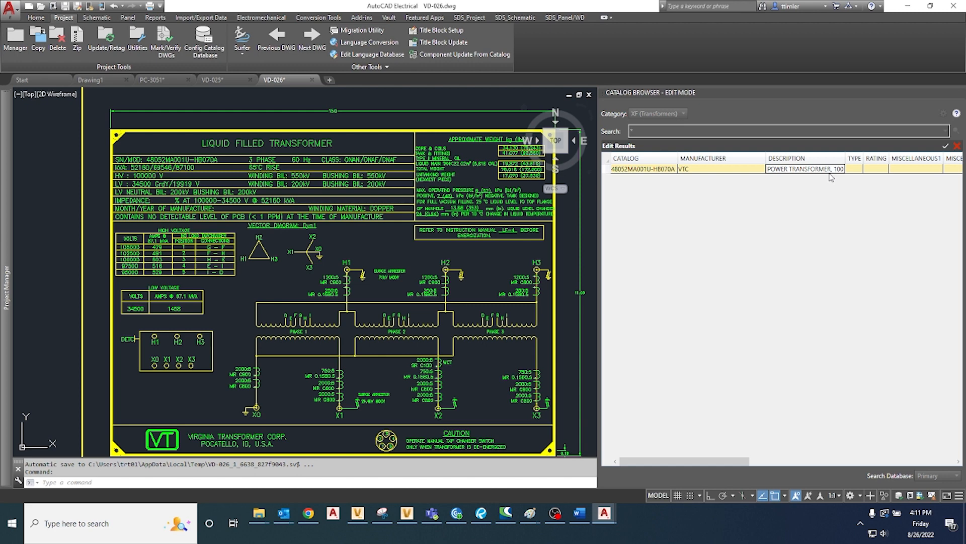
text(KV)
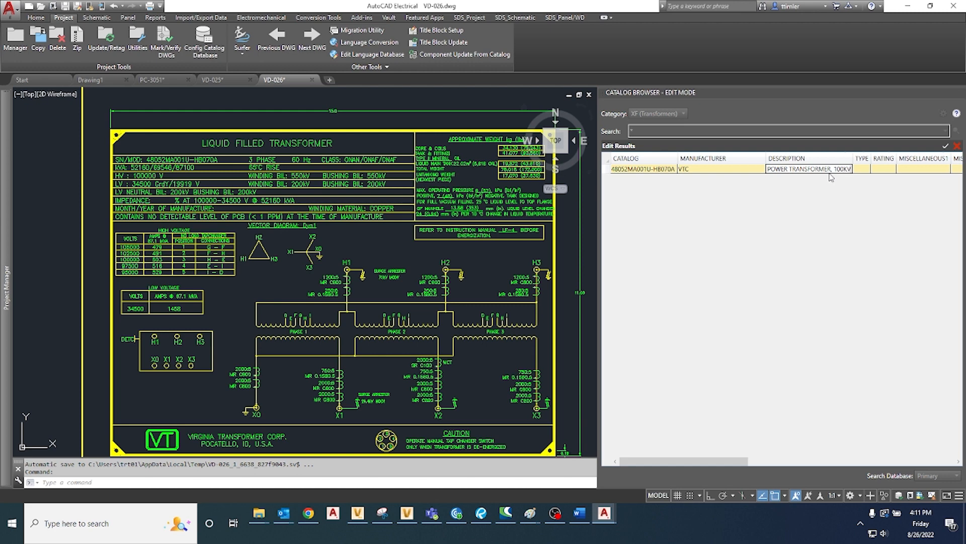
text(A)
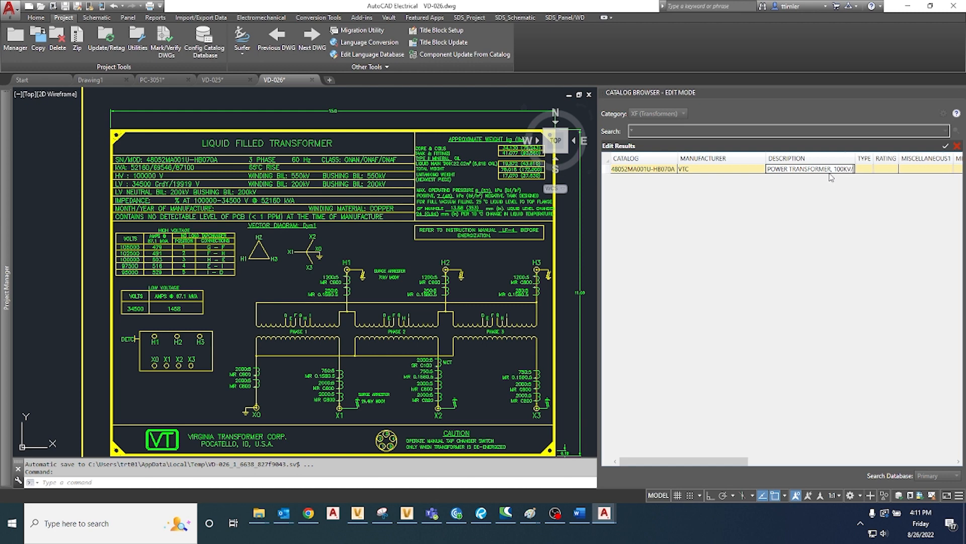
text(34.5)
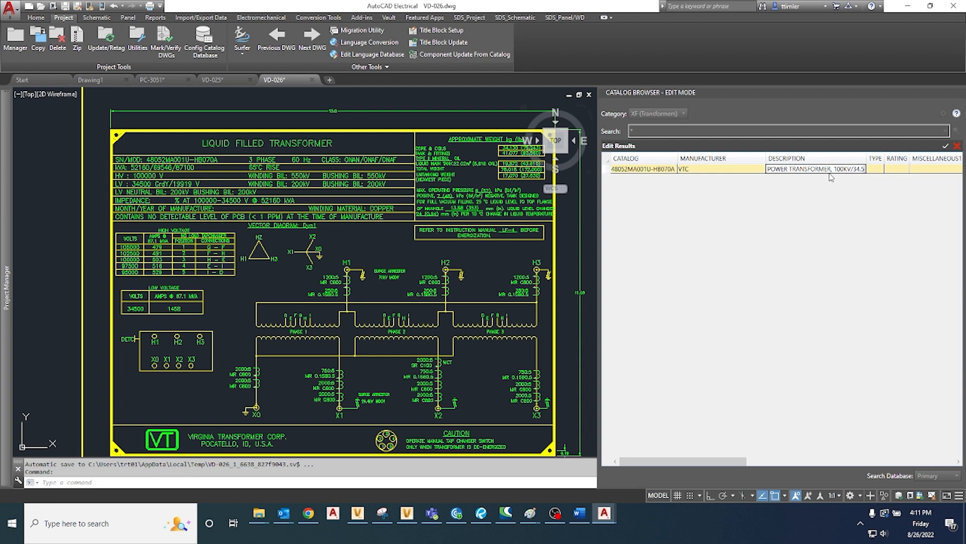
key(BackSpace)
key(BackSpace)
text(KV,)
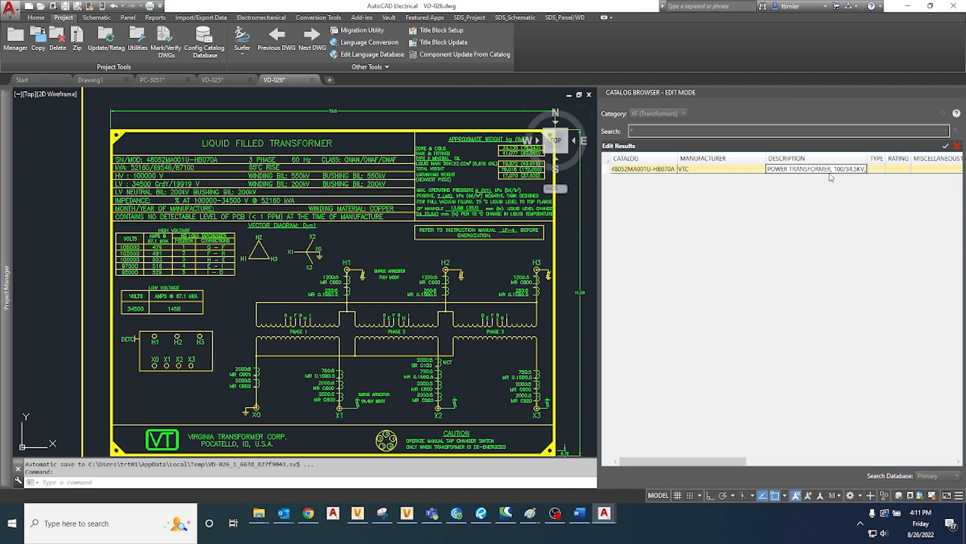
- Add the nameplate power ratings 52.16/69.54/87.10 MVA to the description, separated from the voltage by a space
text(52)
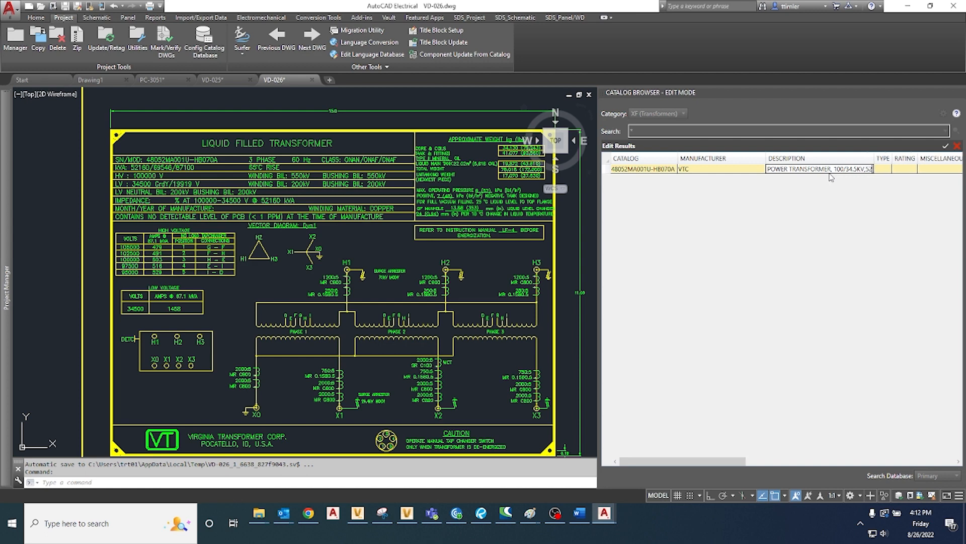
text(.16)
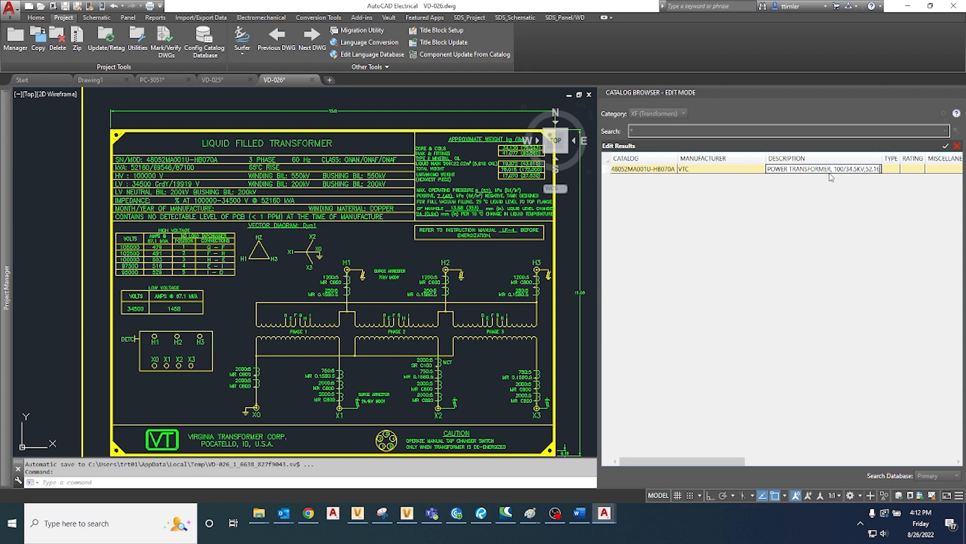
key(Left)
key(Left)
key(Left)
key(Left)
key(Left)
text(52.16)
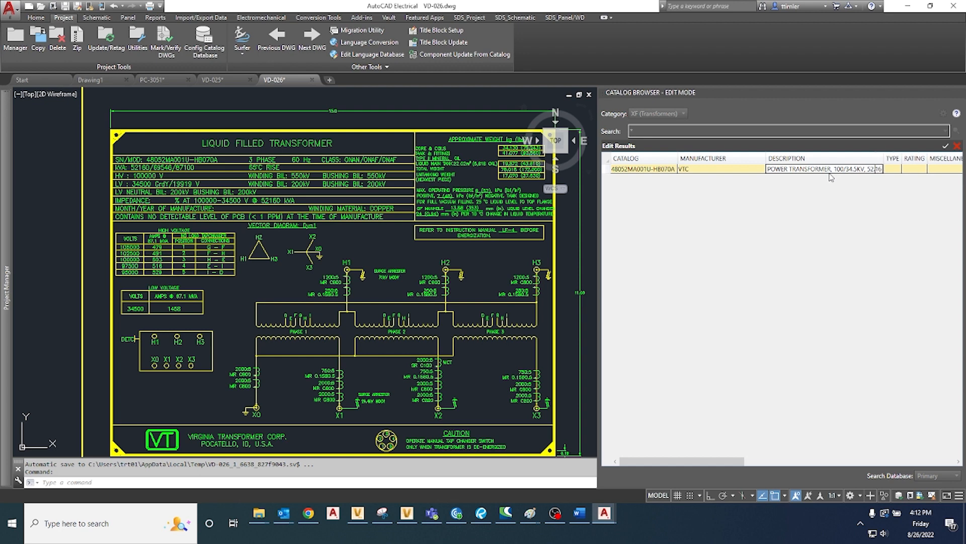
text(/69.54)
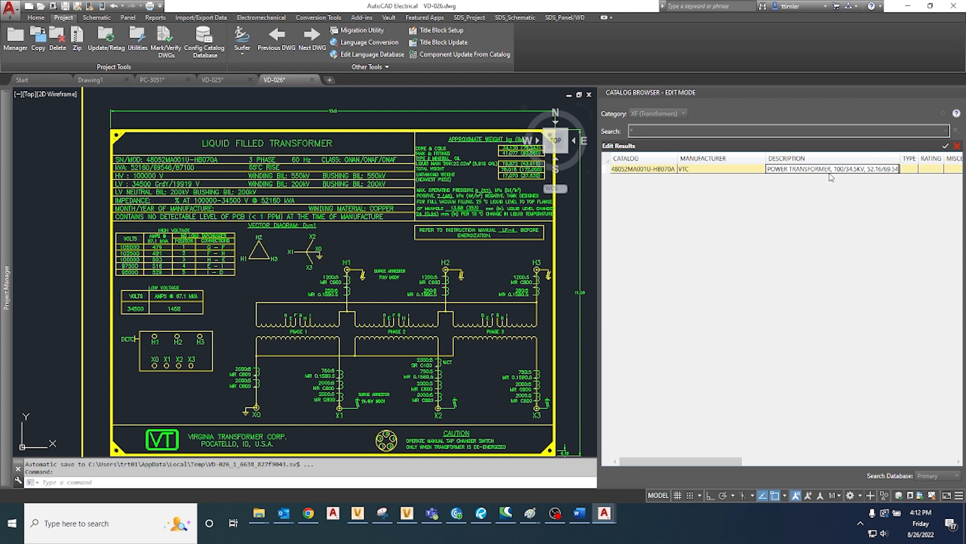
text(/87.10 MVA)
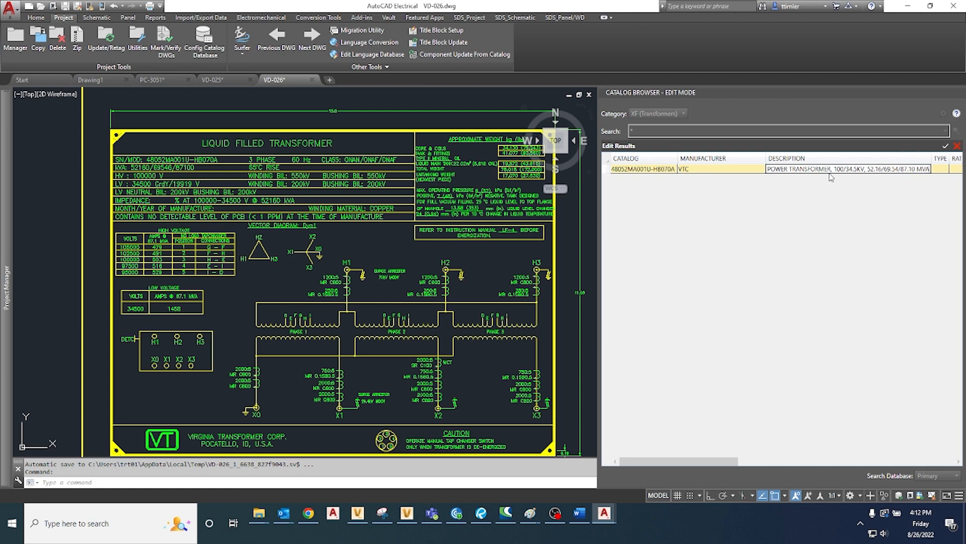
- Add a comma after MVA and insert 3PH, between POWER TRANSFORMER and the voltage rating in the description
text(,)
text(3)
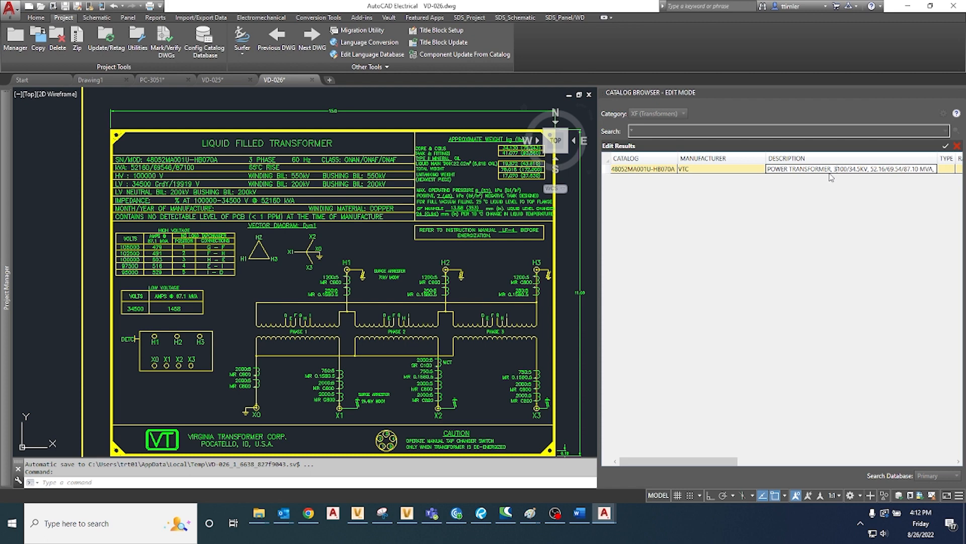
text(PH,)
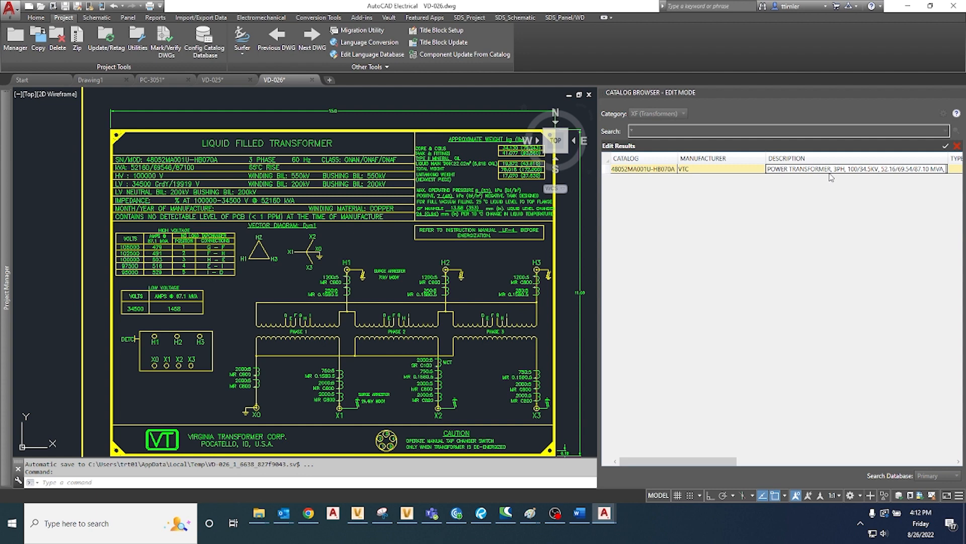
- Append the cooling class ONAN/ONAF/ONAF and a comma to the end of the description
text(ONAN/ONAF/)
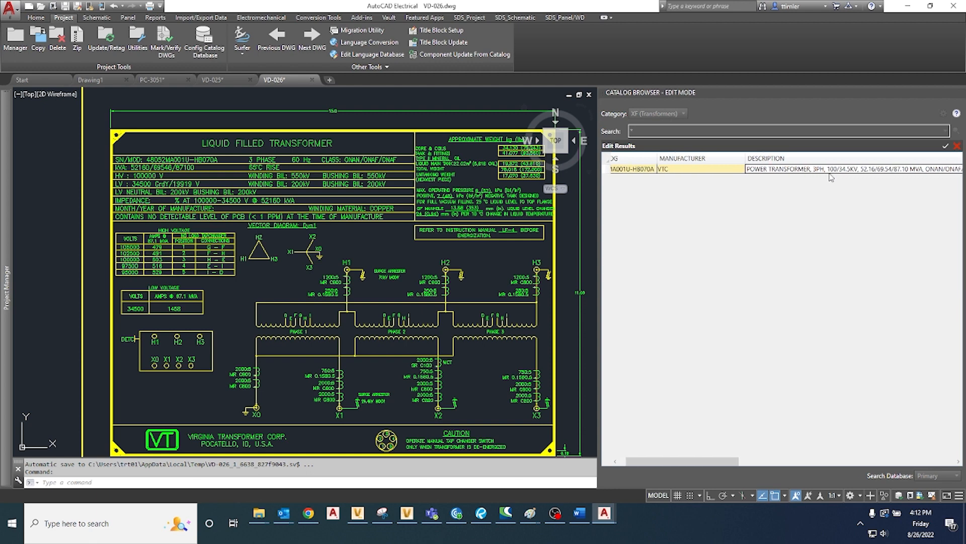
text(ONAF)
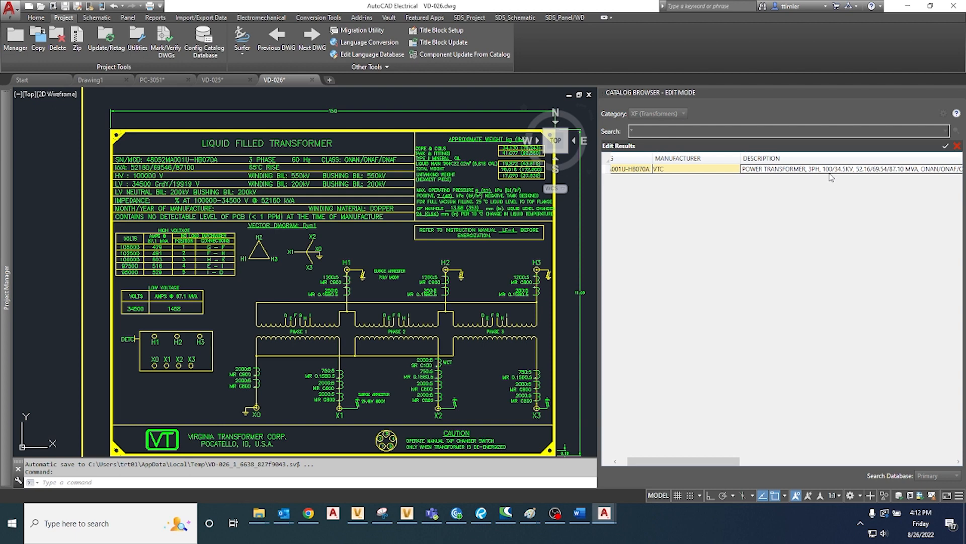
text(,)
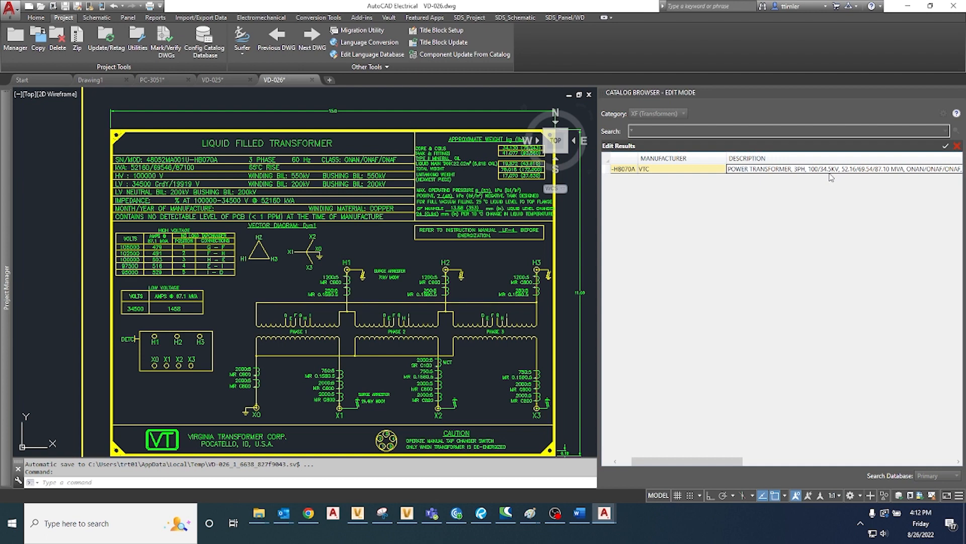
- Append 8.25% IMPEDANCE to the end of the description
text(87)
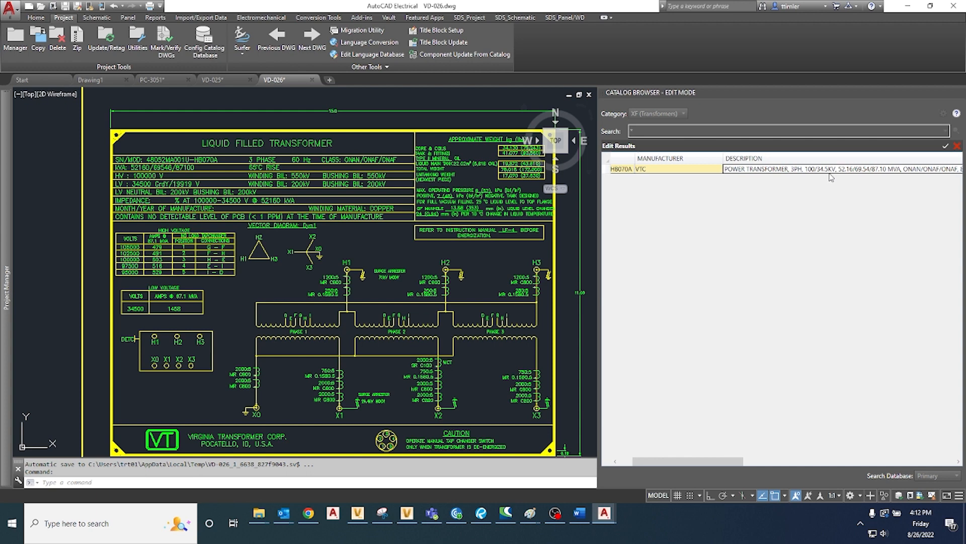
text(.)
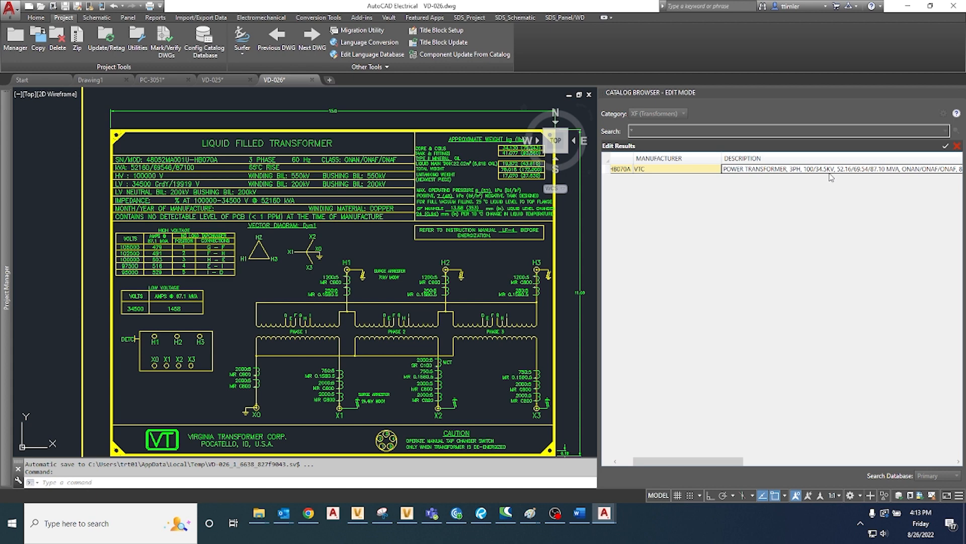
text(2)
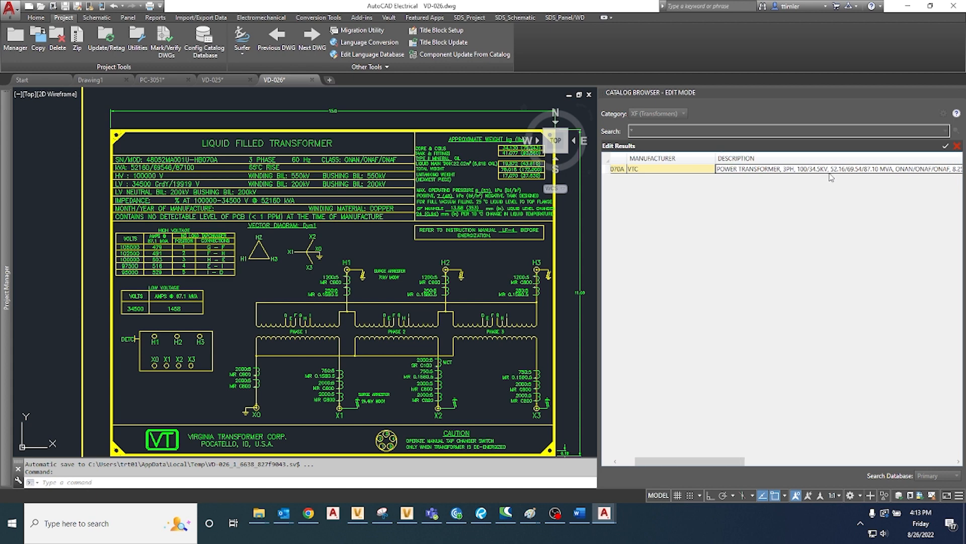
text(5% IM)
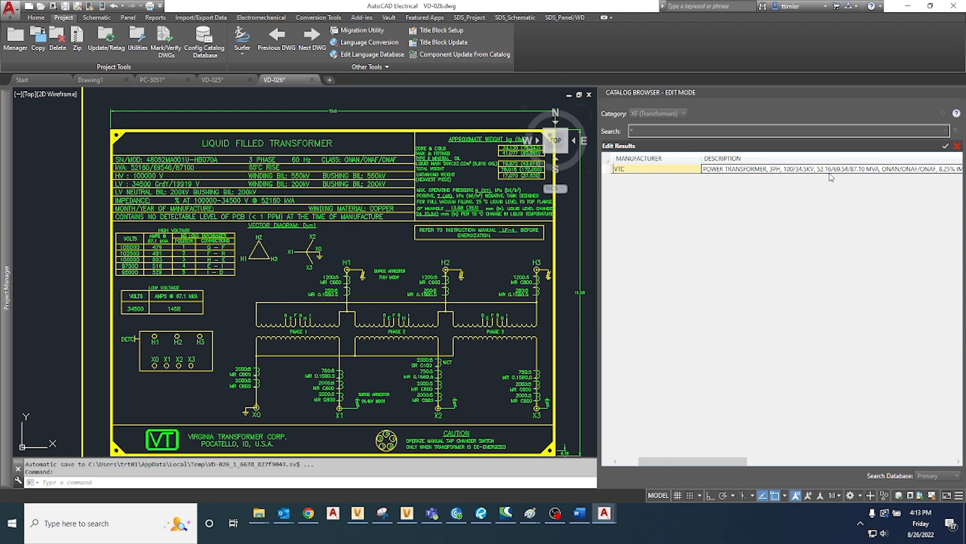
text(PED)
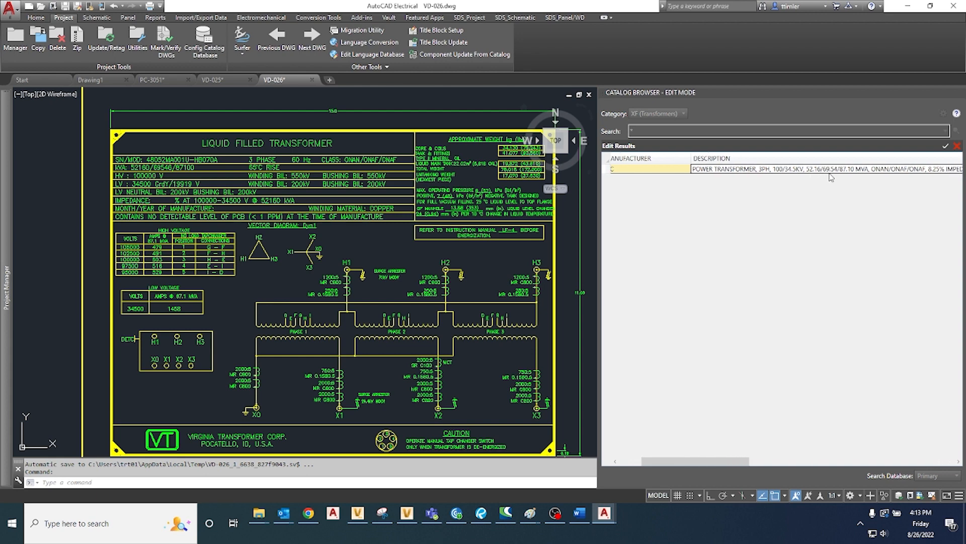
key(BackSpace)
key(BackSpace)
key(BackSpace)
text(PEDANCE)
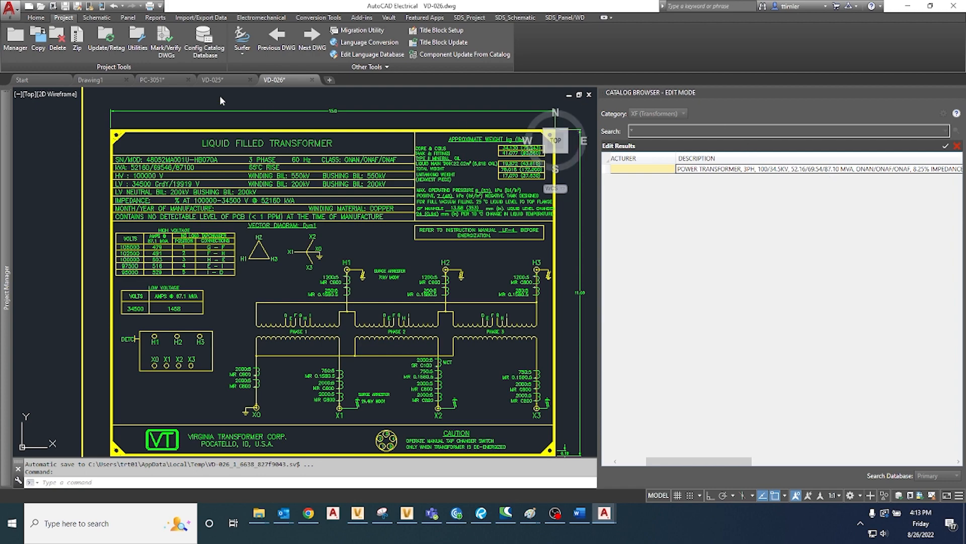
- Switch to the VD-025 drawing's transformer data and change the description's impedance to 8.25 +/- 7.5% IMPEDANCE, ending with a comma
click(222, 81)
scroll(250, 301, up, 6)
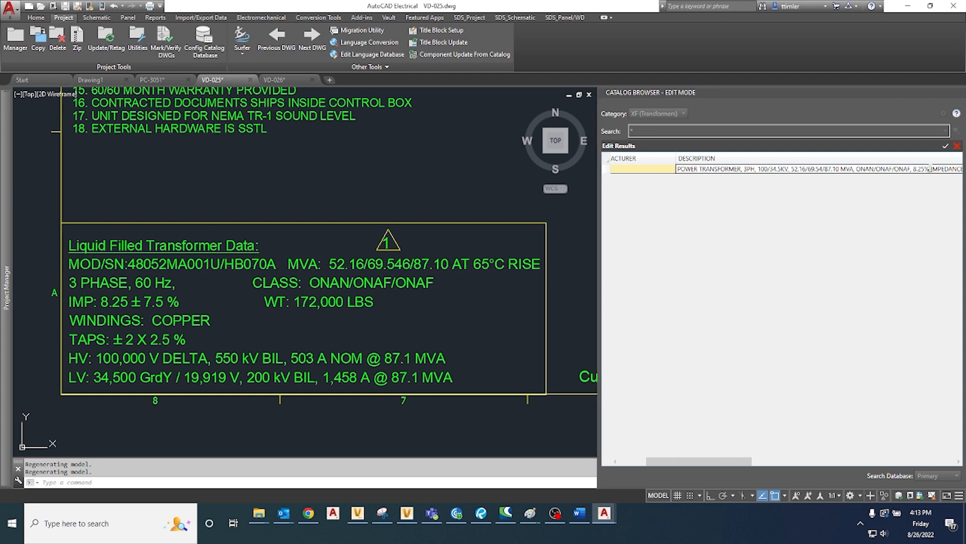
key(BackSpace)
text(±)
text(/-)
text( 7.5)
text(%)
drag(903, 168, 937, 170)
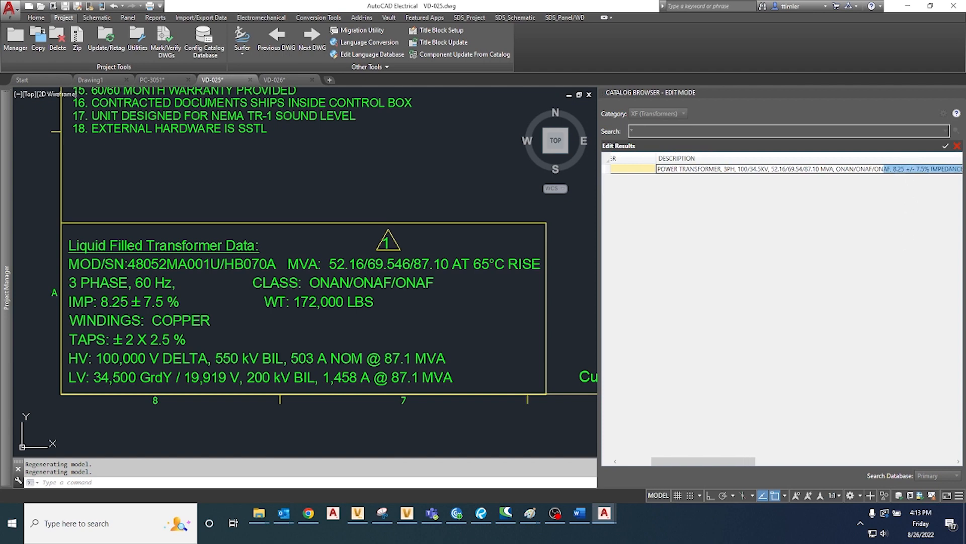
click(934, 168)
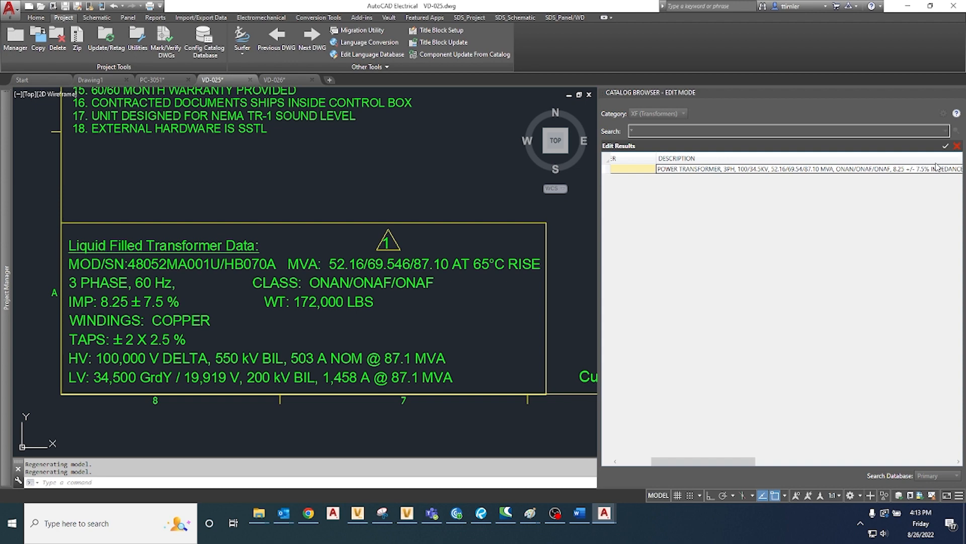
text(,)
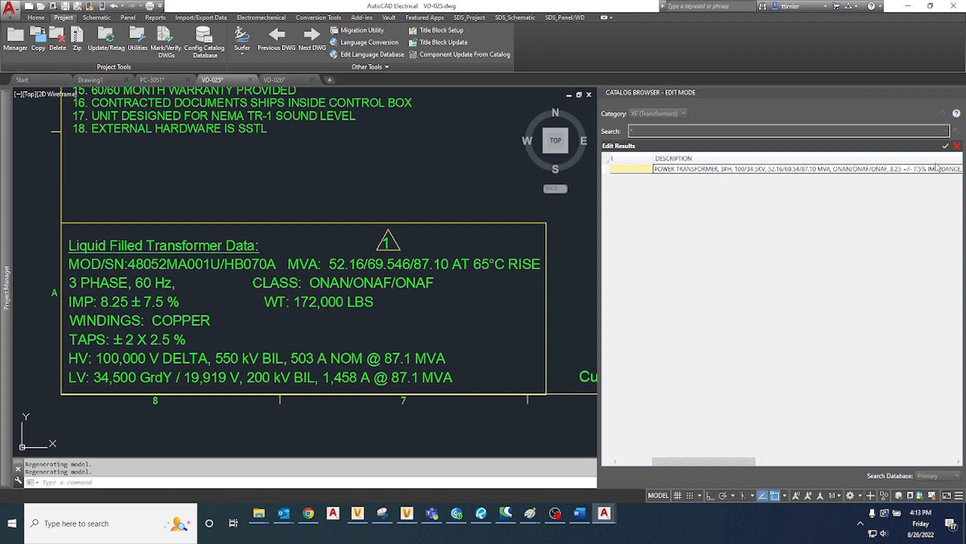
- Switch to the VD-026 drawing and examine the winding BIL ratings on the liquid filled transformer nameplate
click(292, 80)
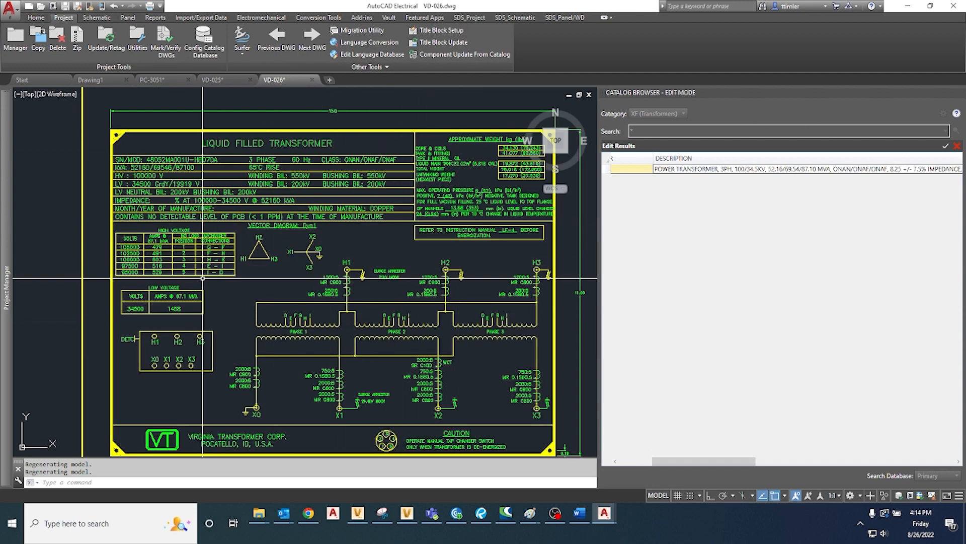
scroll(180, 191, up, 3)
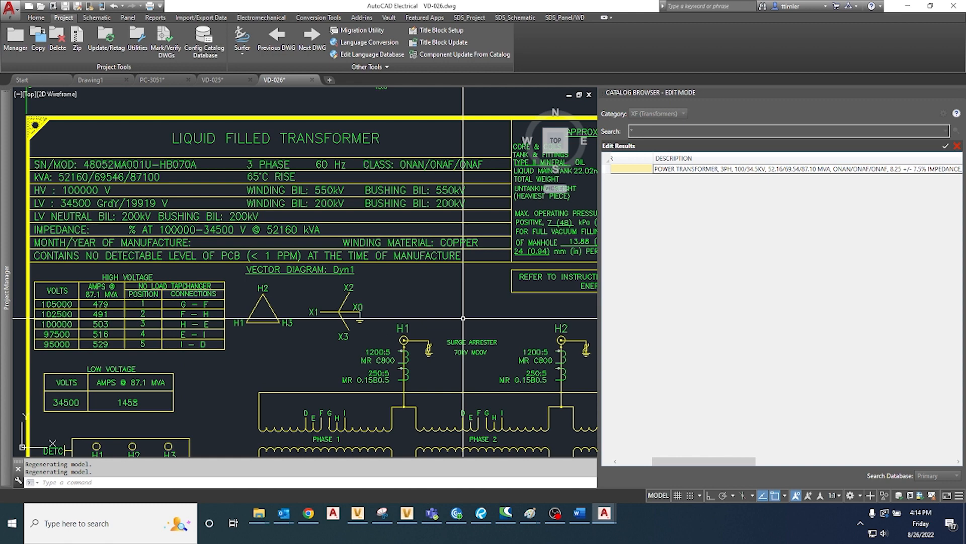
text(500)
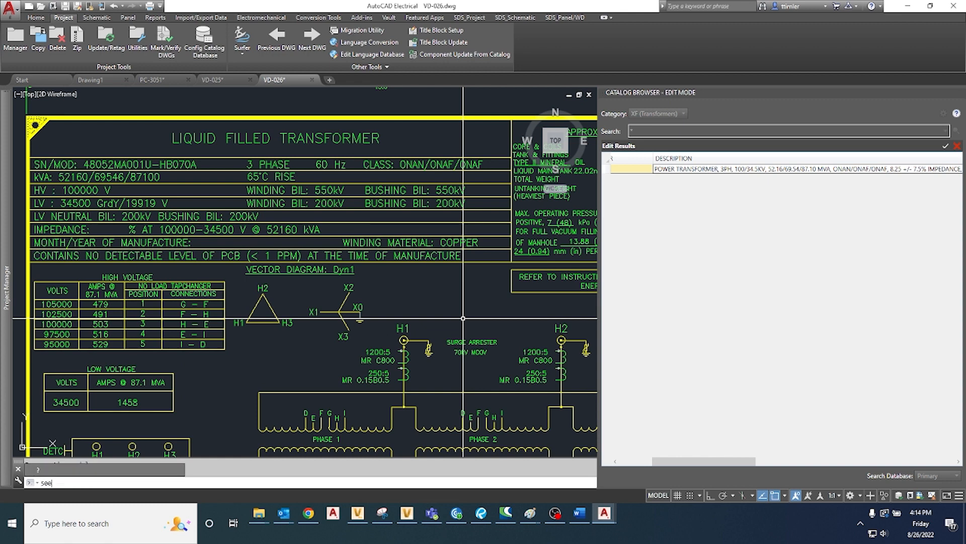
text(k)
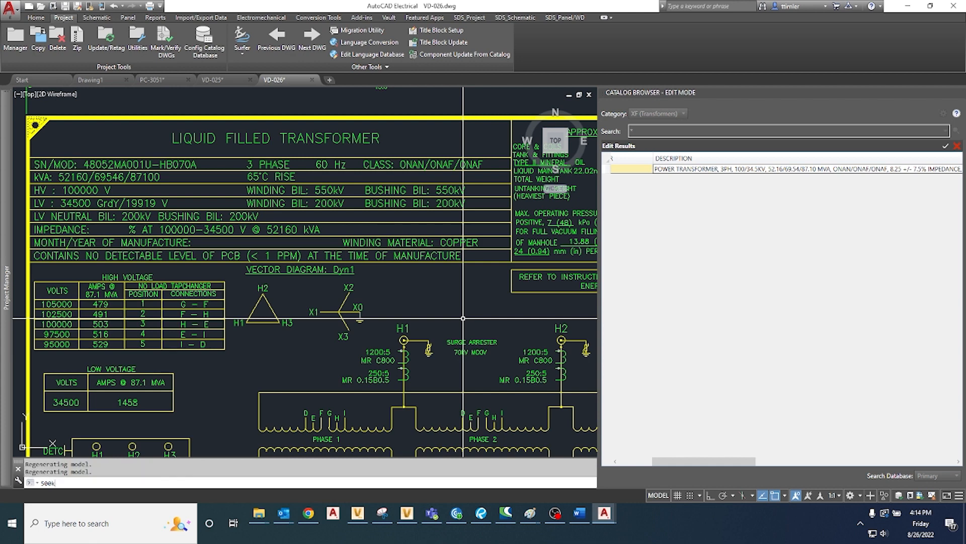
key(BackSpace)
key(BackSpace)
key(BackSpace)
key(BackSpace)
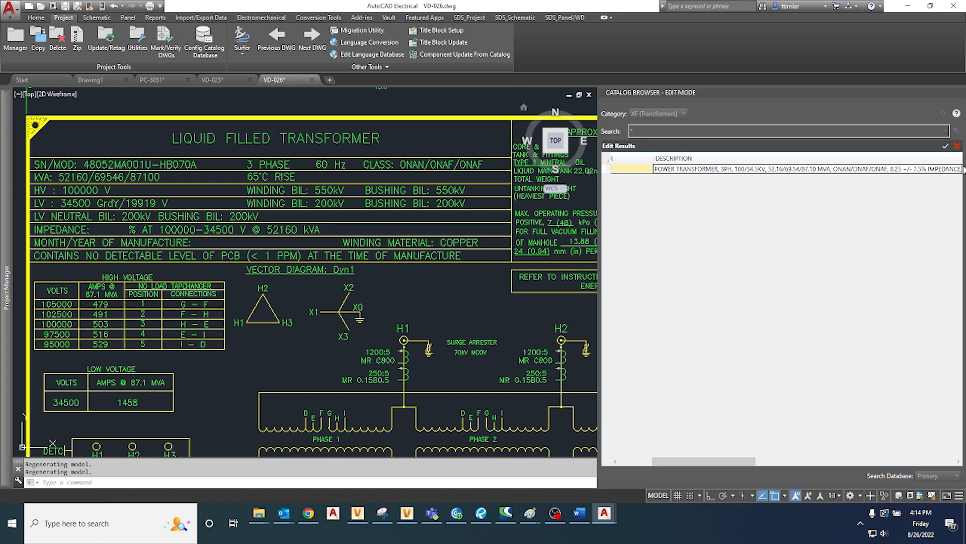
- Append the insulation levels 500kV PRI BIL/200kV to the end of the catalog record's description
text(500k)
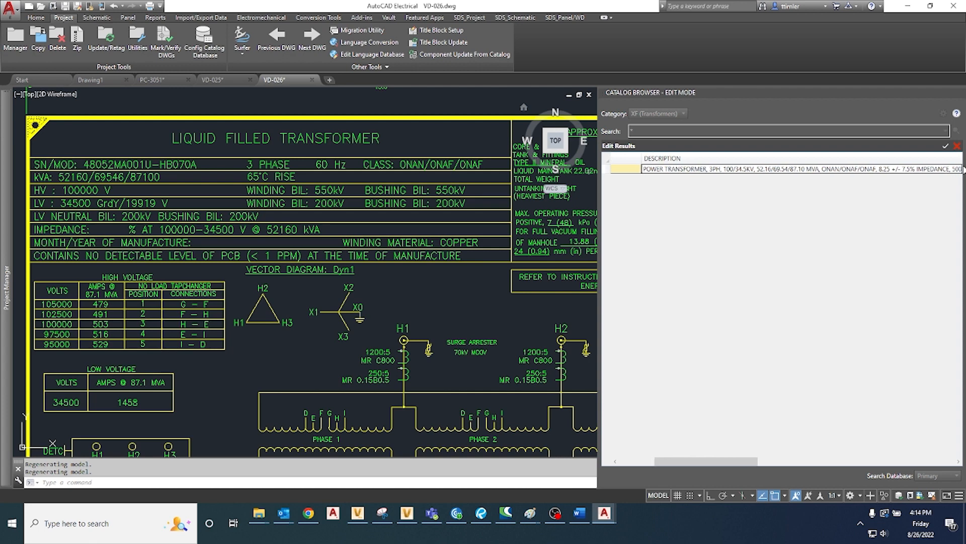
text(V)
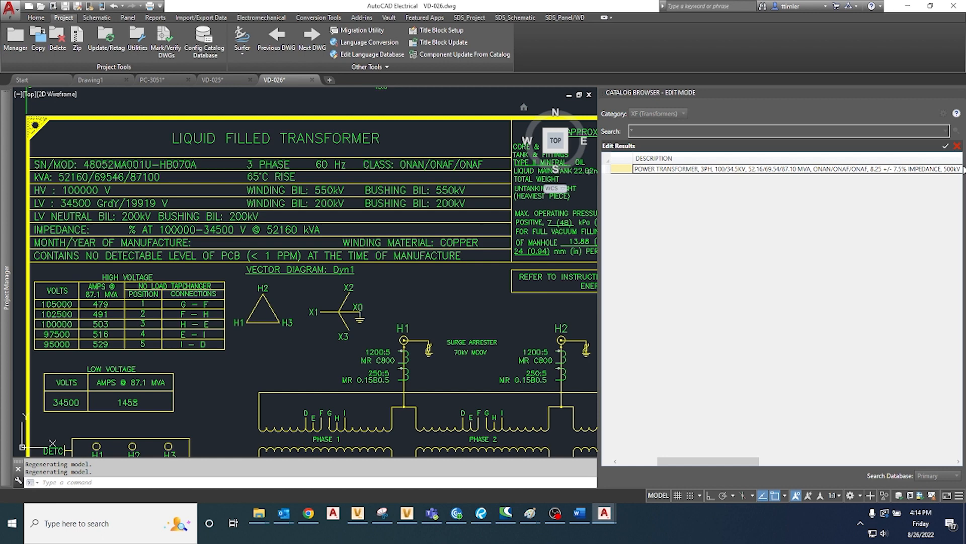
text( PRI BIL)
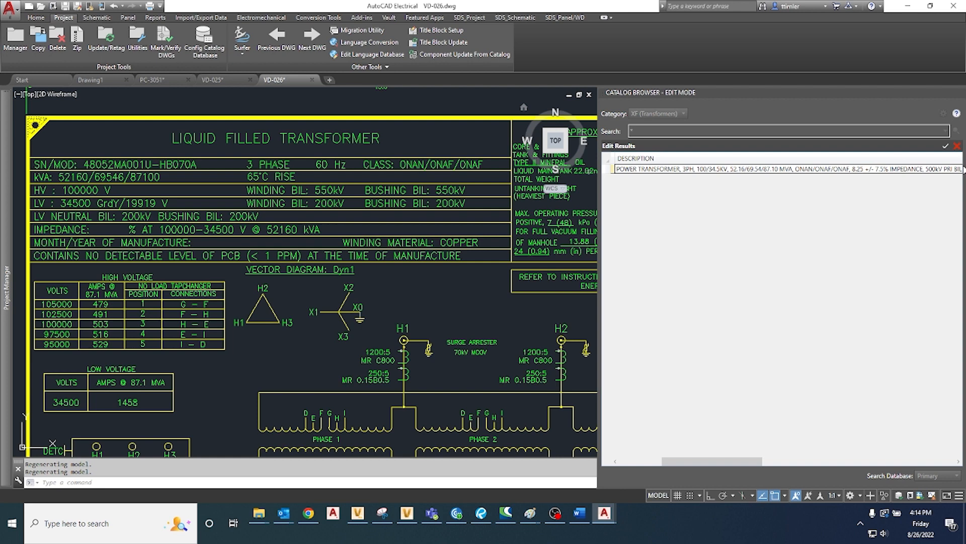
text(/)
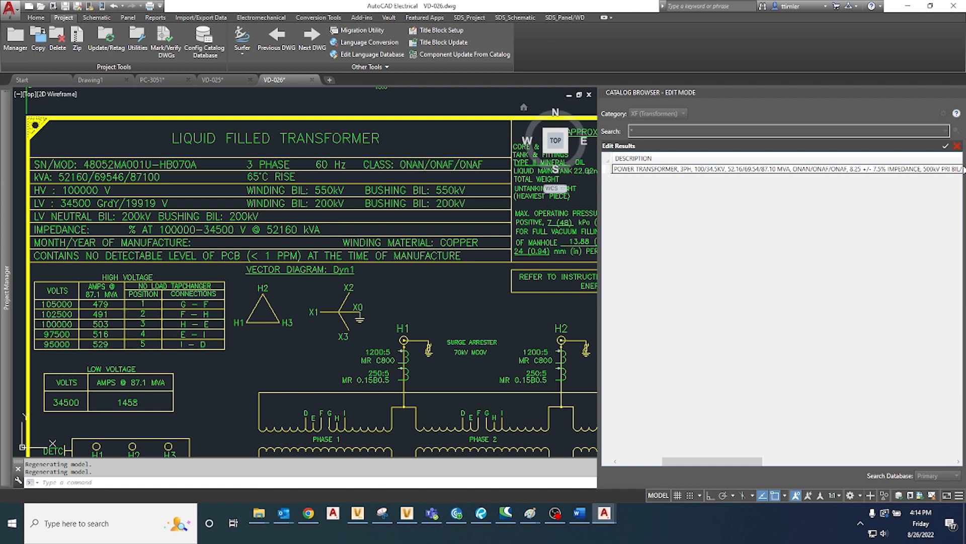
text(200)
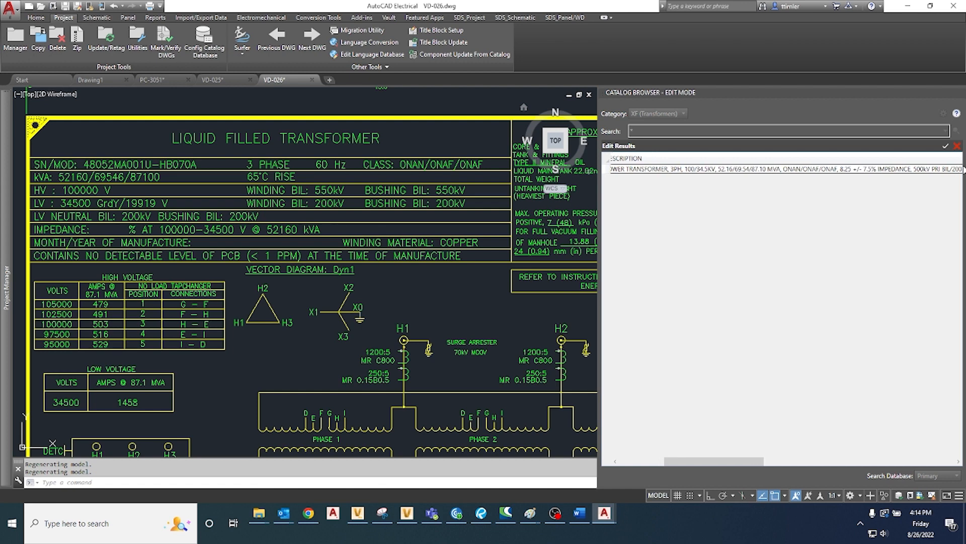
text(kV)
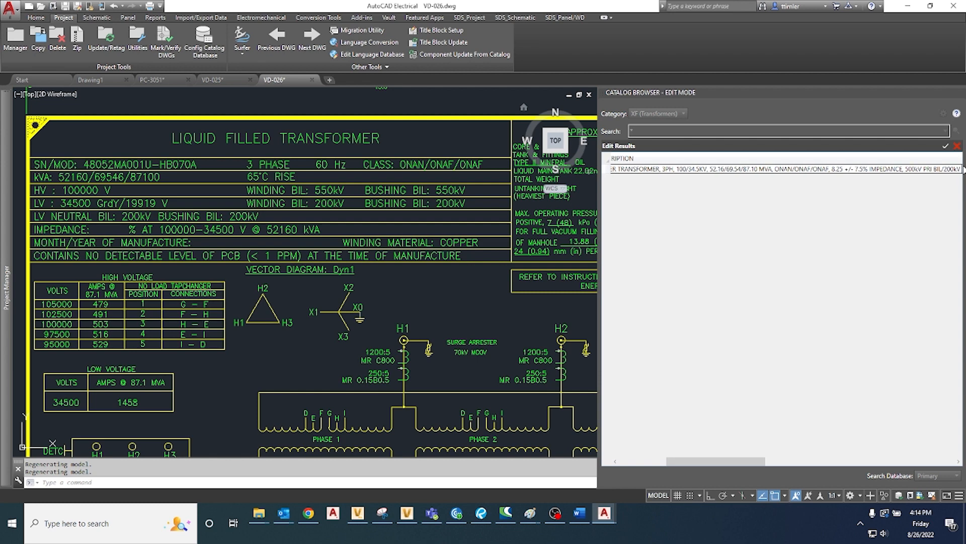
- Remove PRI from the description's insulation levels and complete them as 500kV BIL/200kV BIL
key(Left)
key(Left)
key(BackSpace)
key(BackSpace)
key(BackSpace)
key(BackSpace)
text(BIL)
- Set the transformer record's TYPE value to ONAN/ONAF
drag(764, 461, 837, 466)
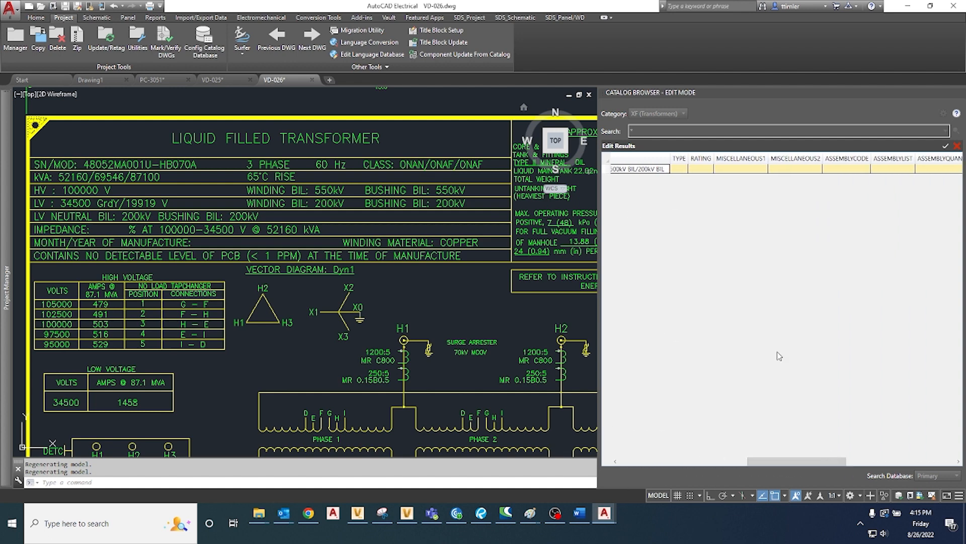
click(677, 170)
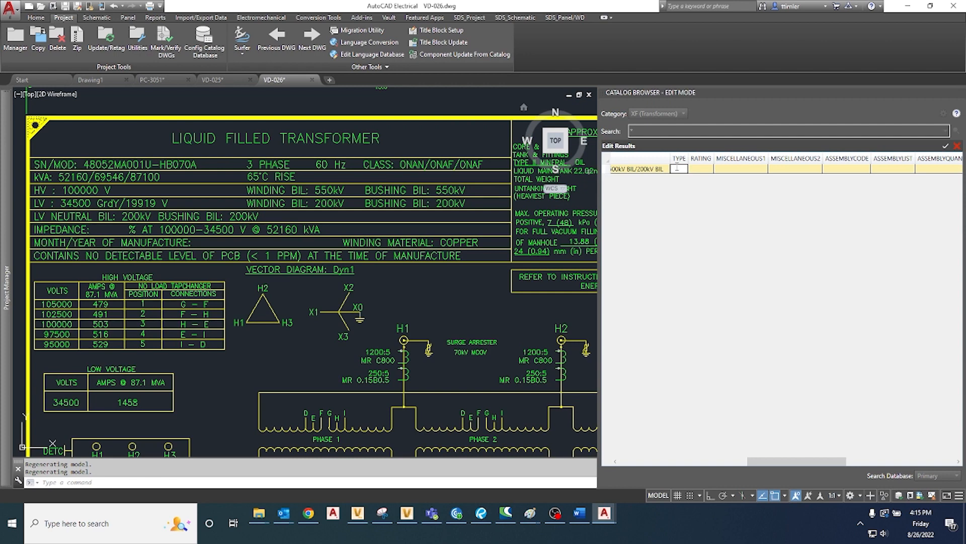
text(ONAN)
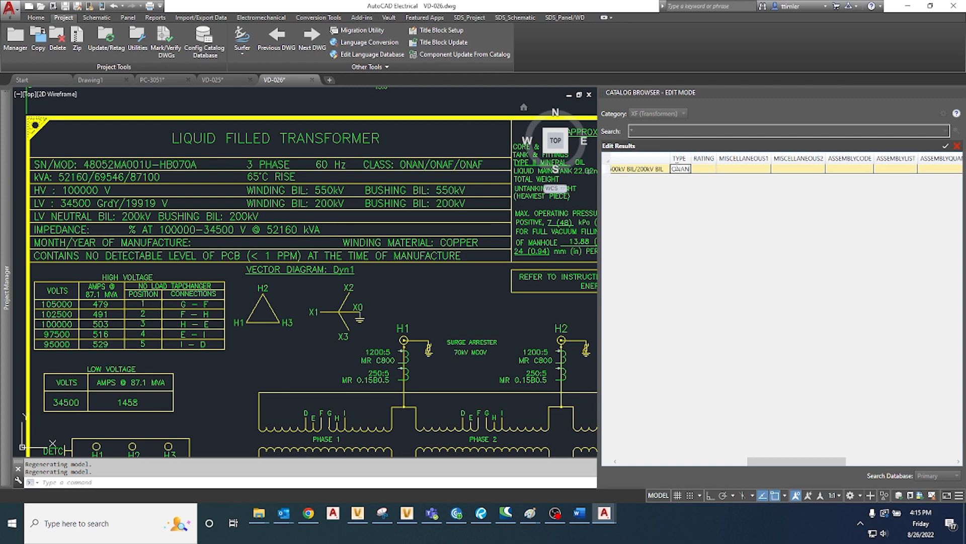
text(/)
text(ONA)
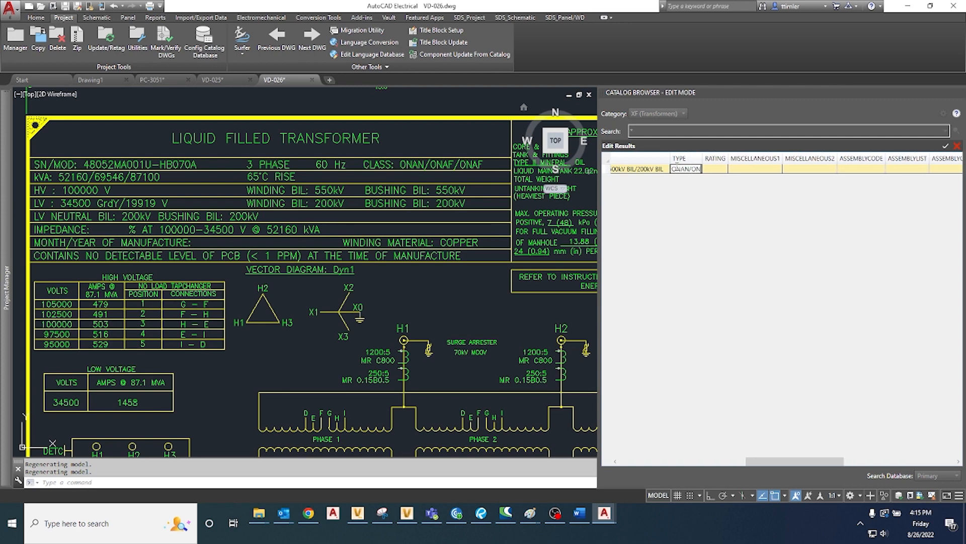
text(F)
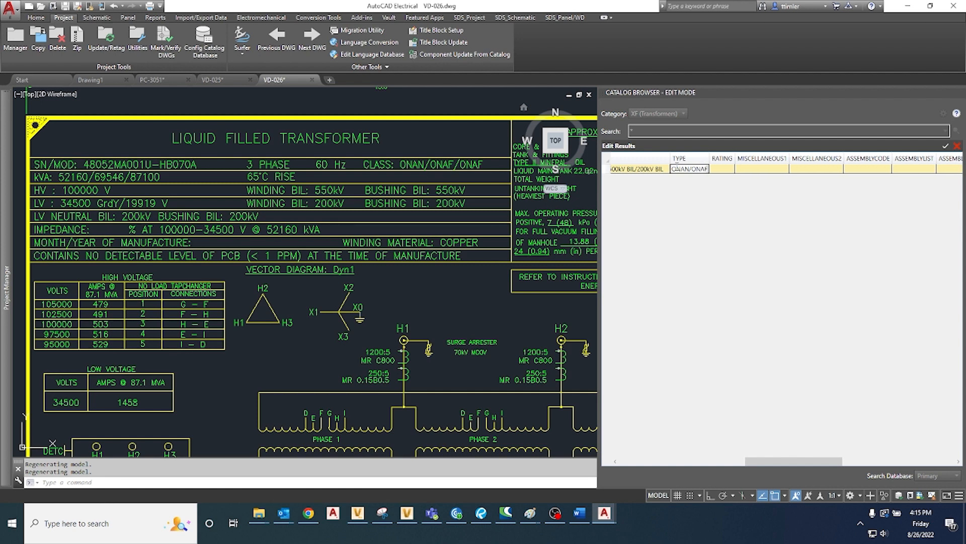
- Set the transformer record's RATING value to 100kV/34.5kV
click(721, 169)
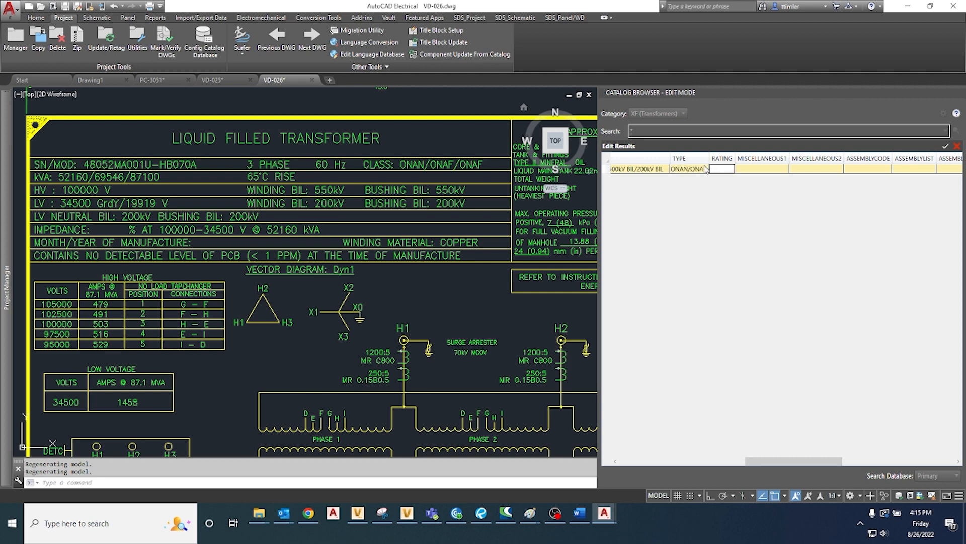
text(100kV/34)
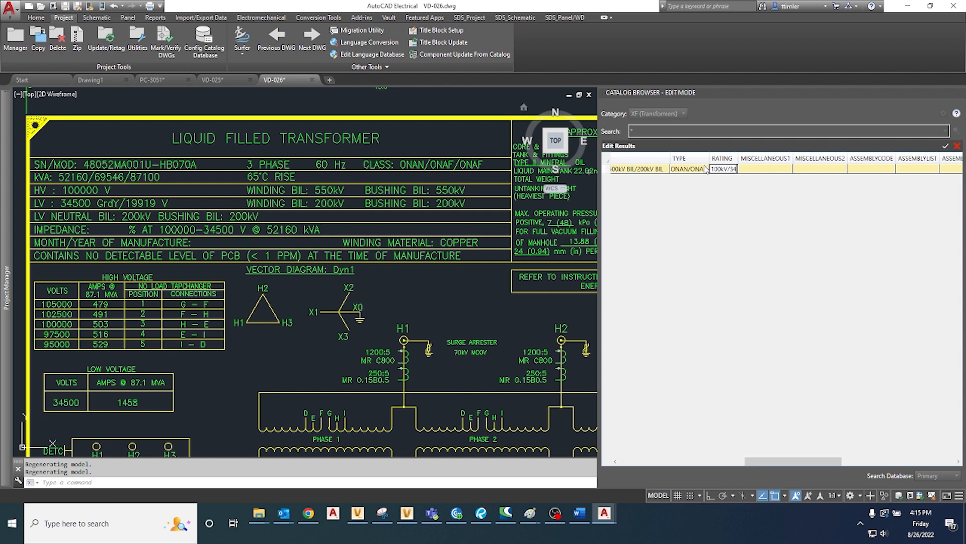
text(.5kV)
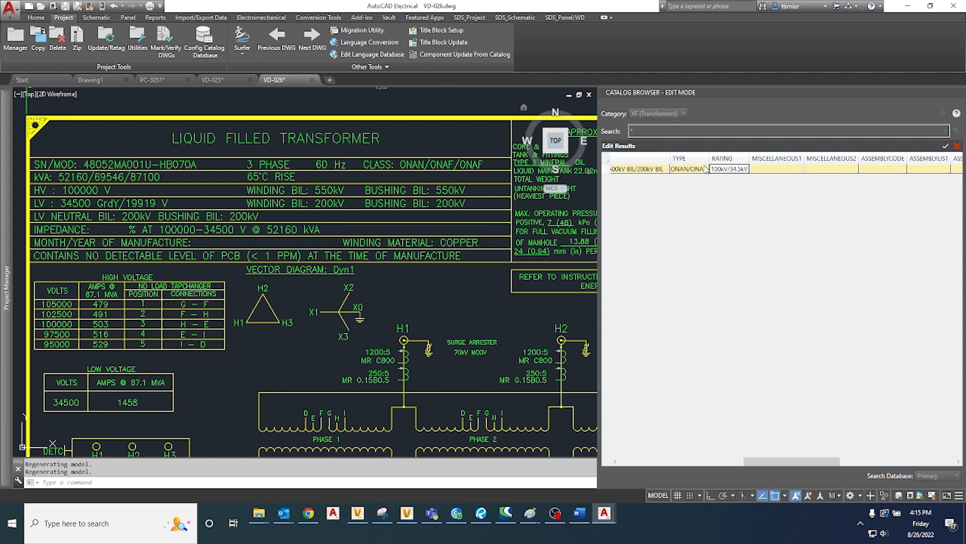
- Widen the TEXTVALUE column and enter DESC1=SUBSTATION TRANSFORMER,RATING1=52.16/69.54/87.10 MVA as the record's text value
drag(771, 461, 857, 460)
drag(790, 158, 924, 159)
click(801, 171)
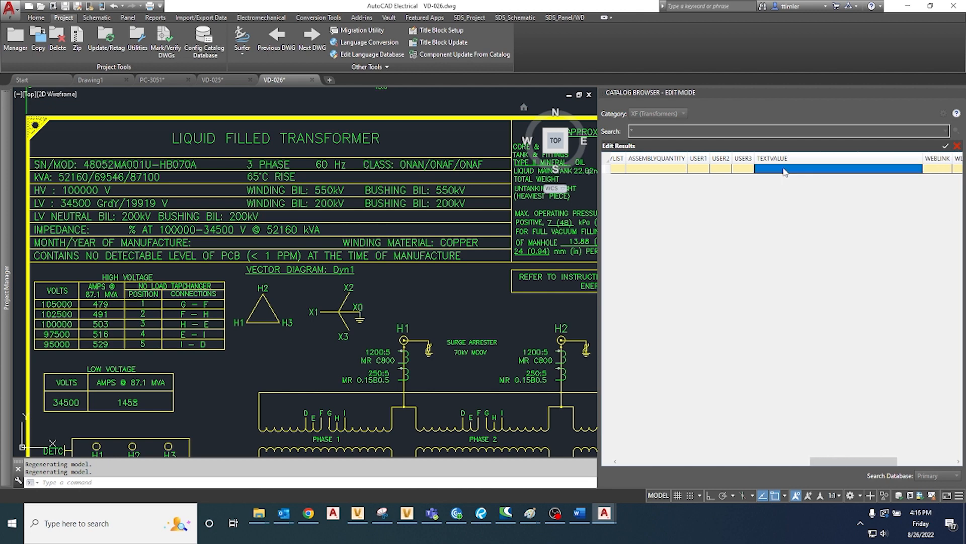
click(761, 171)
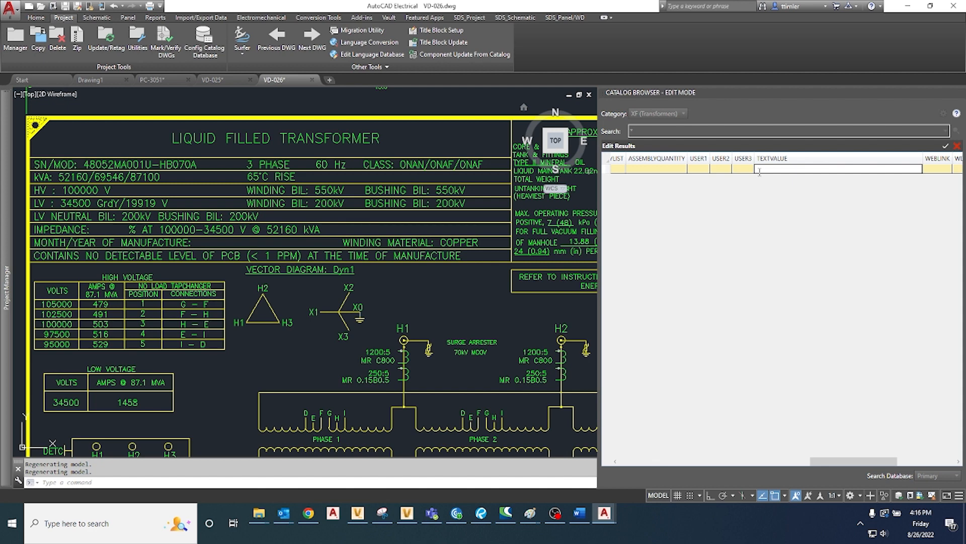
text(DESC1=SUBSTATION TRANSFORMER)
text(,RATI)
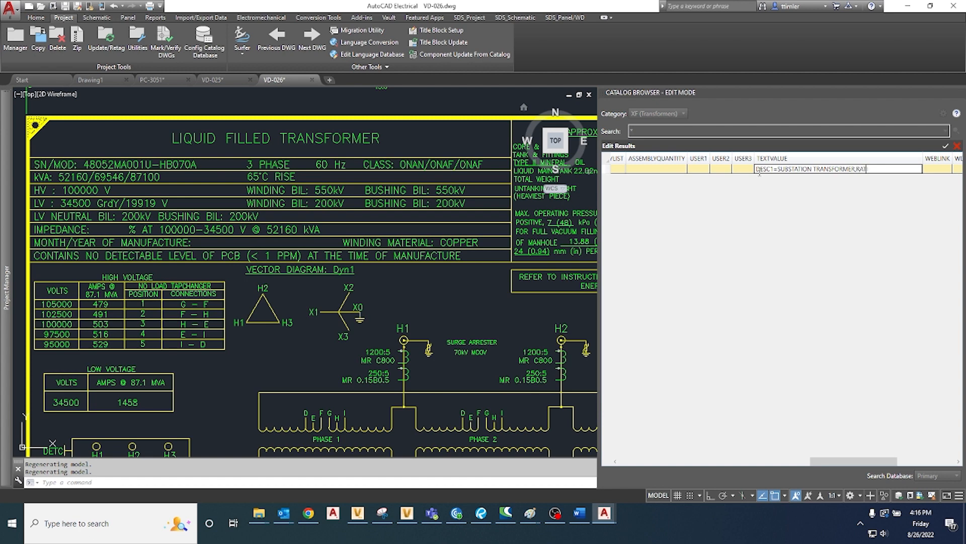
text(NG1=52.16/)
text(69.54/87.10 MVA)
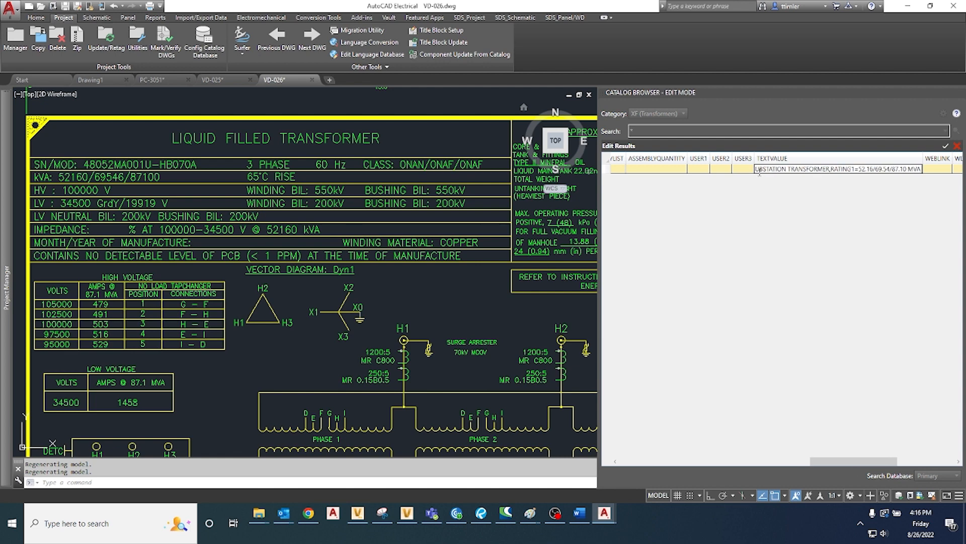
- Append ;RATING2=100/34.5KV to the end of the record's TEXTVALUE entry
text(;RATING)
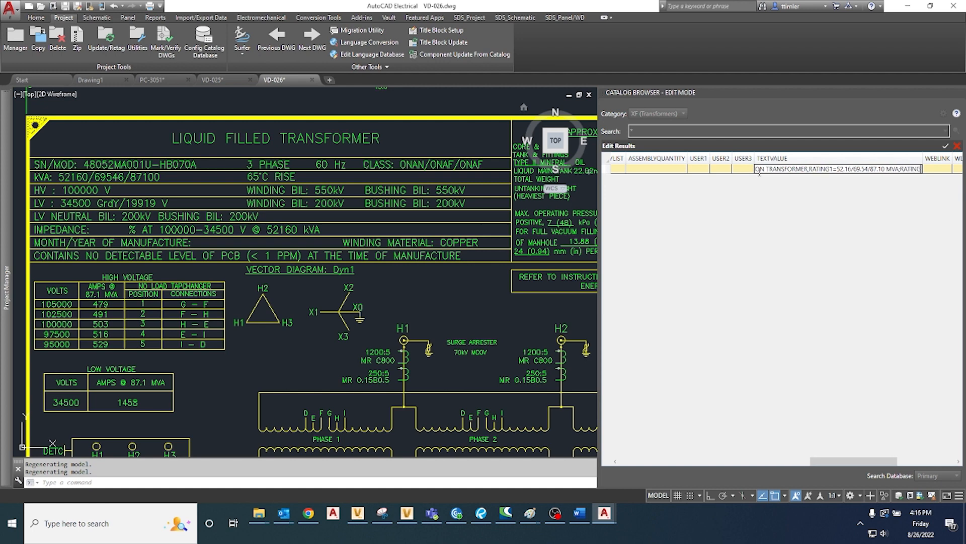
text(2)
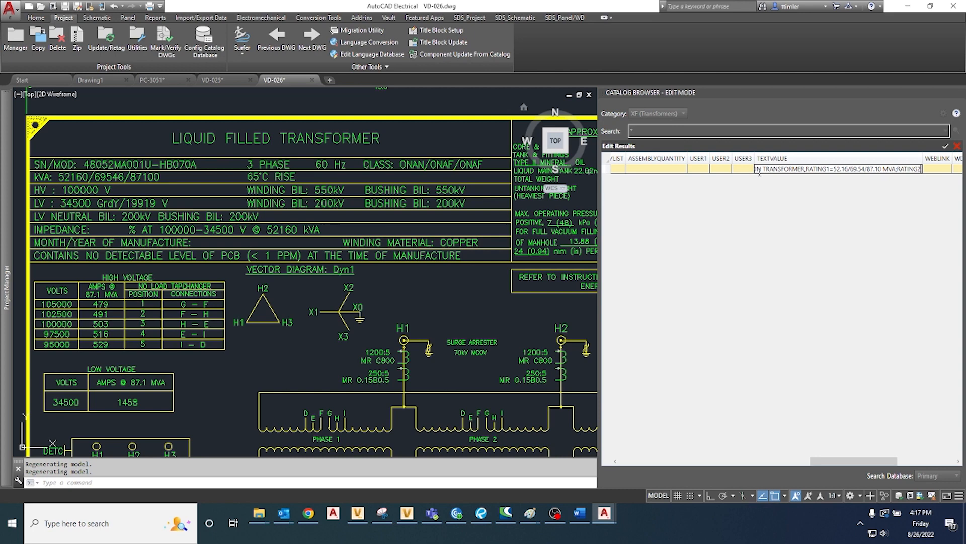
text(=)
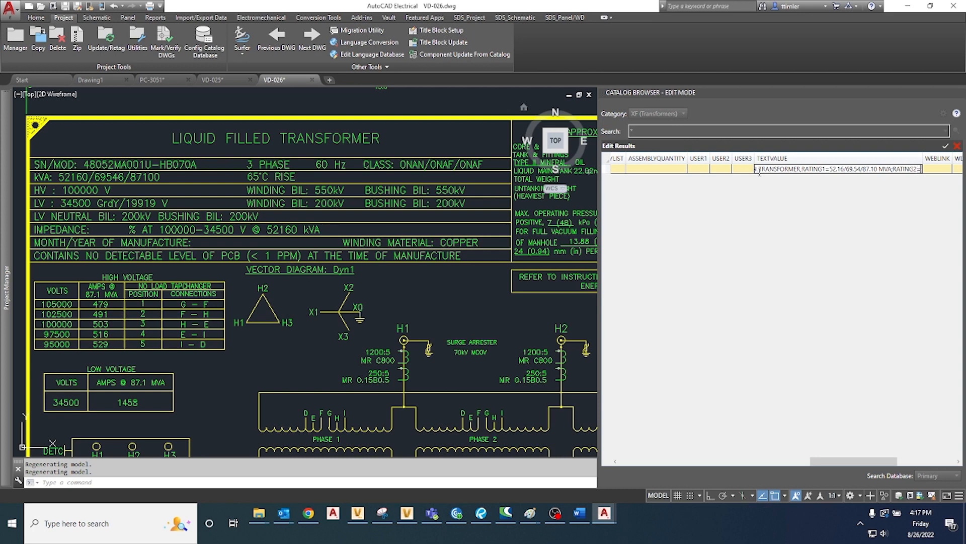
text(100/34.5)
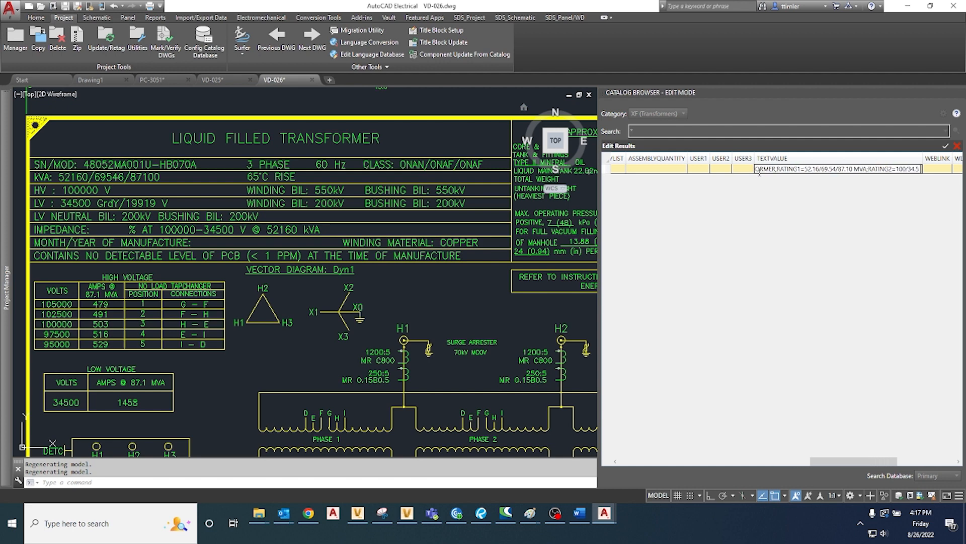
key(BackSpace)
text(KV;)
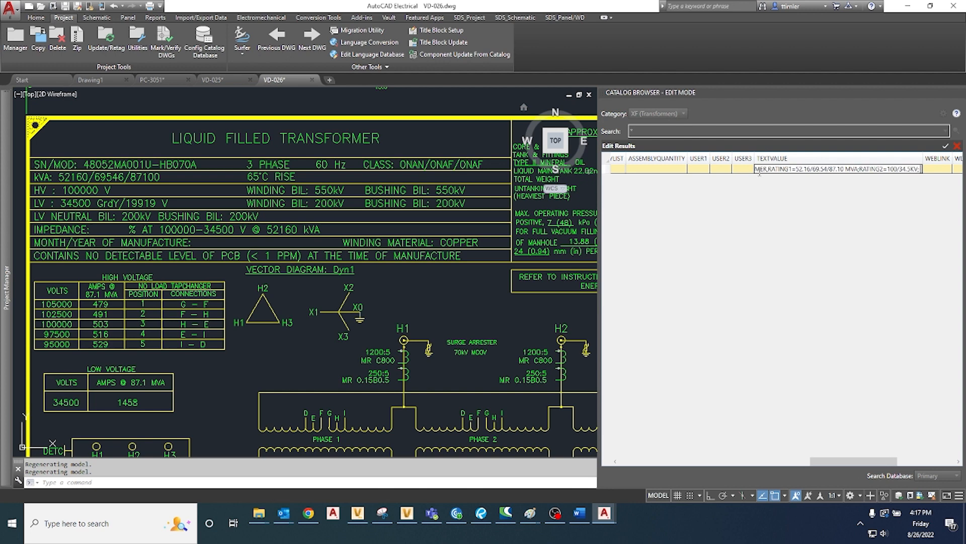
key(BackSpace)
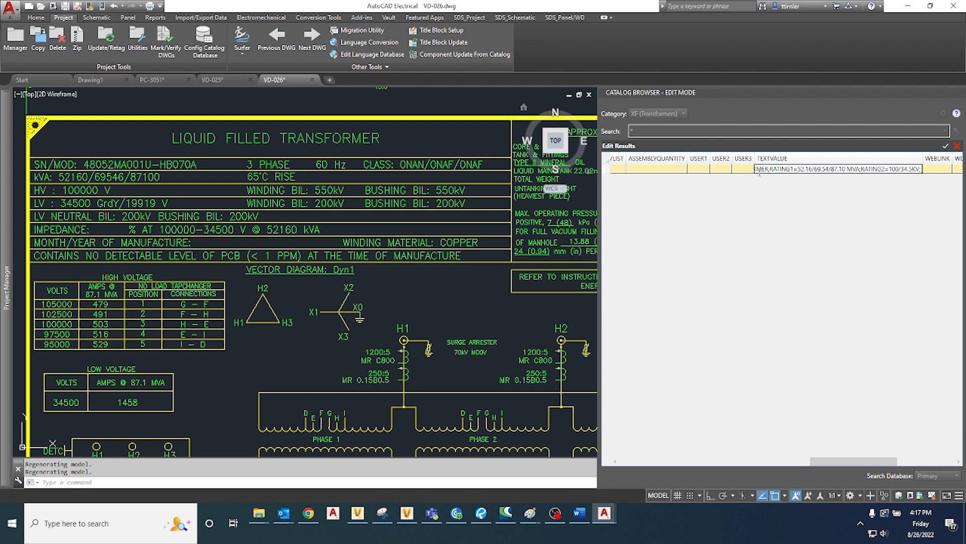
- Append ;RATING3=3%%C to the TEXTVALUE entry for the phase rating
text(;RATING)
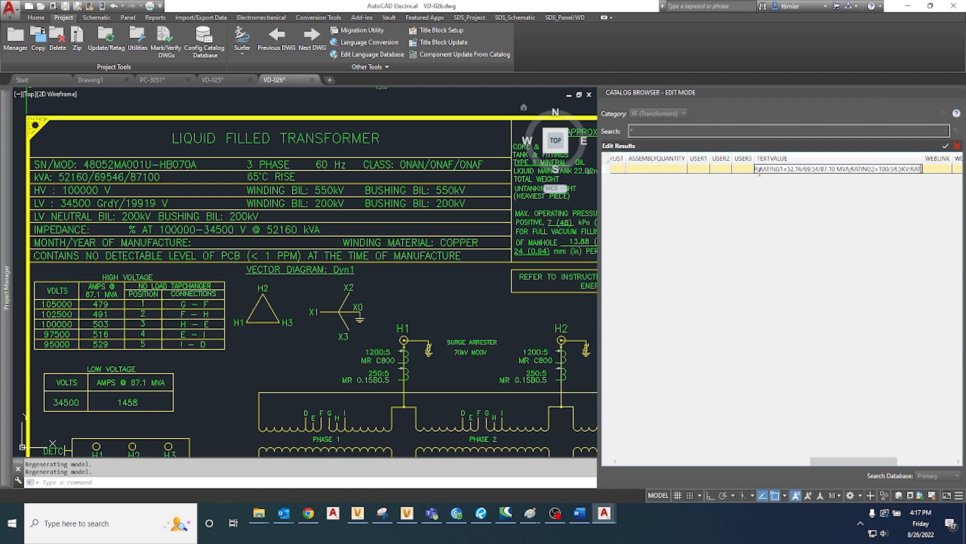
text(3=3)
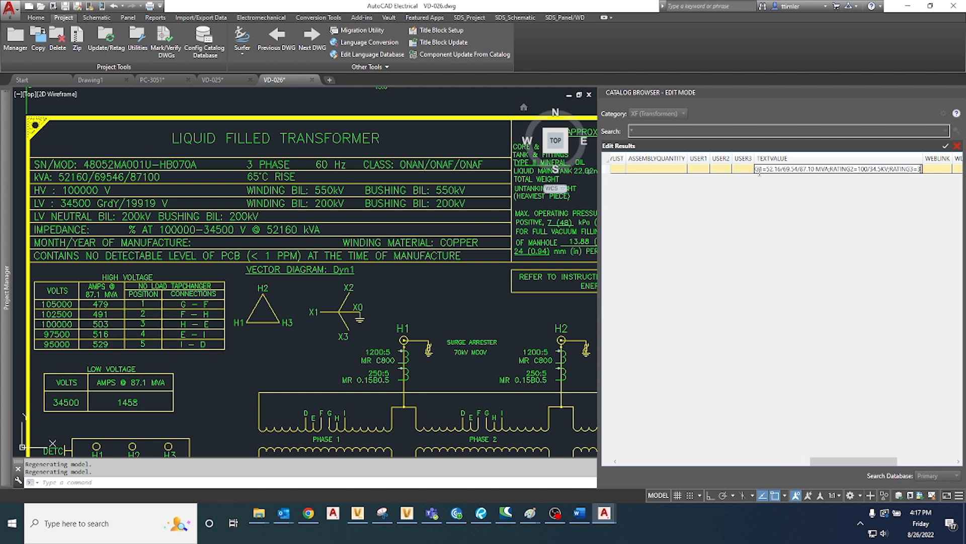
text(%%C)
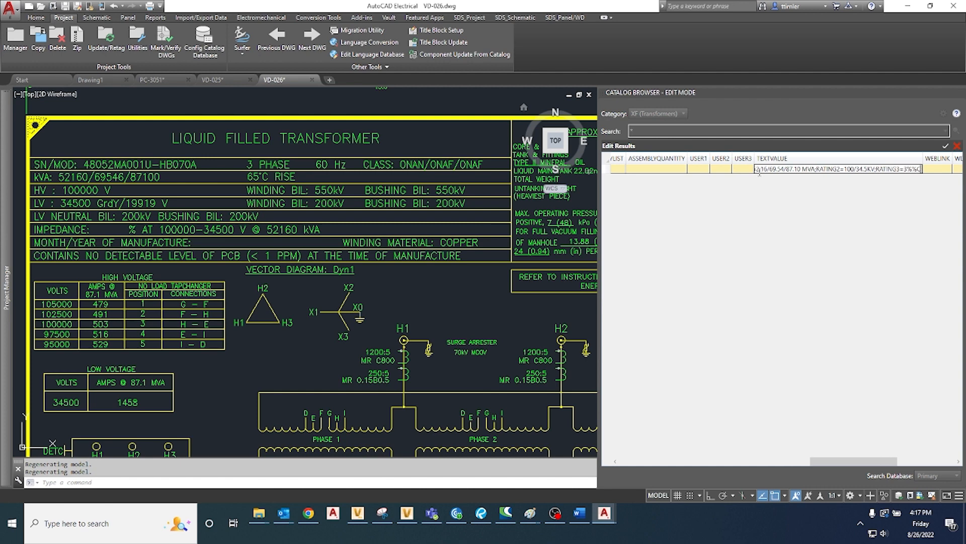
- Append ;RATING4=Z=8.25% and ;RATING5=60Hz to the record's TEXTVALUE entry for impedance and frequency
text(;RATING)
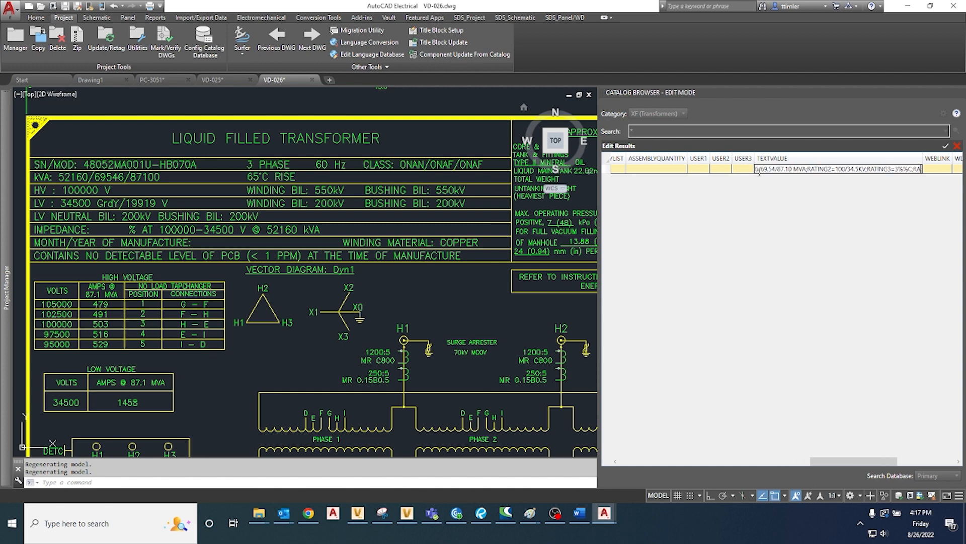
text(4=)
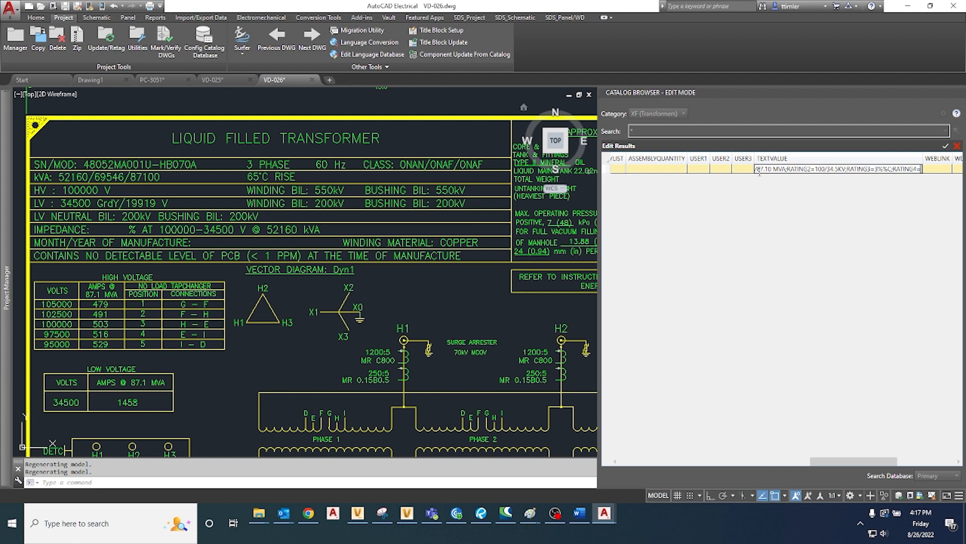
text(Z=8)
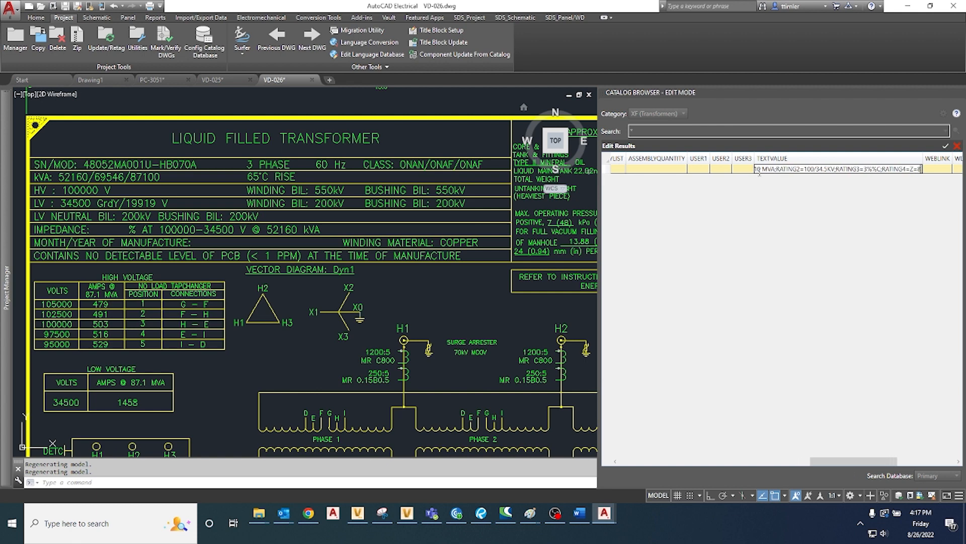
text(.25%)
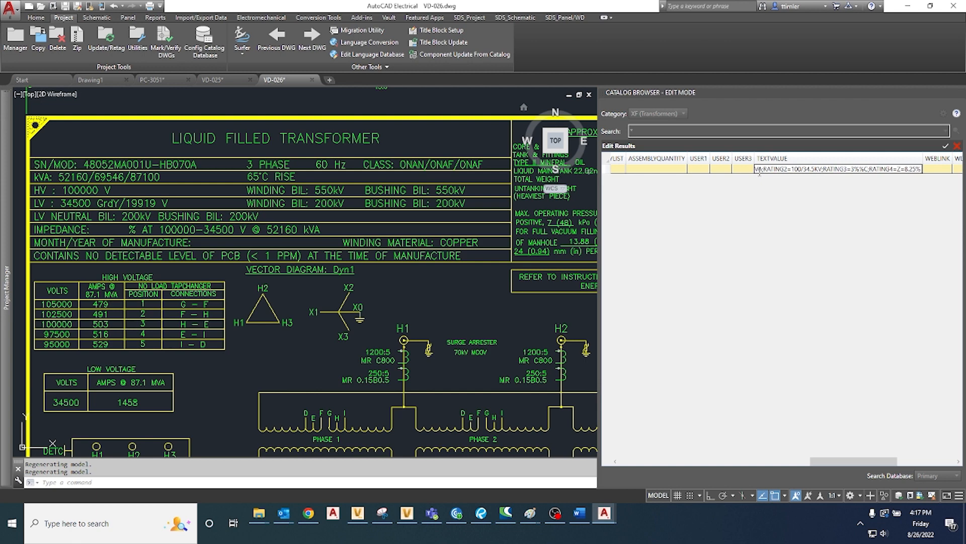
text(;RATING5)
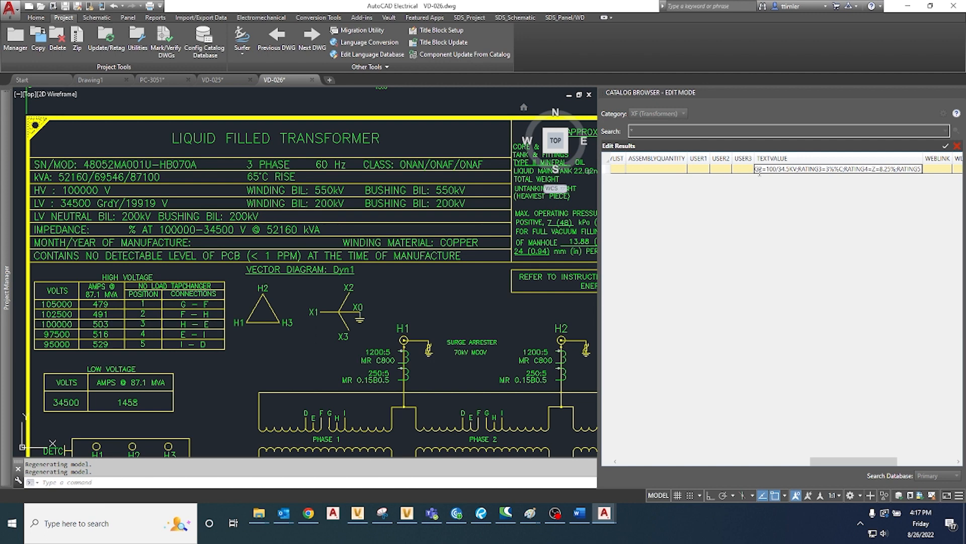
text(=60)
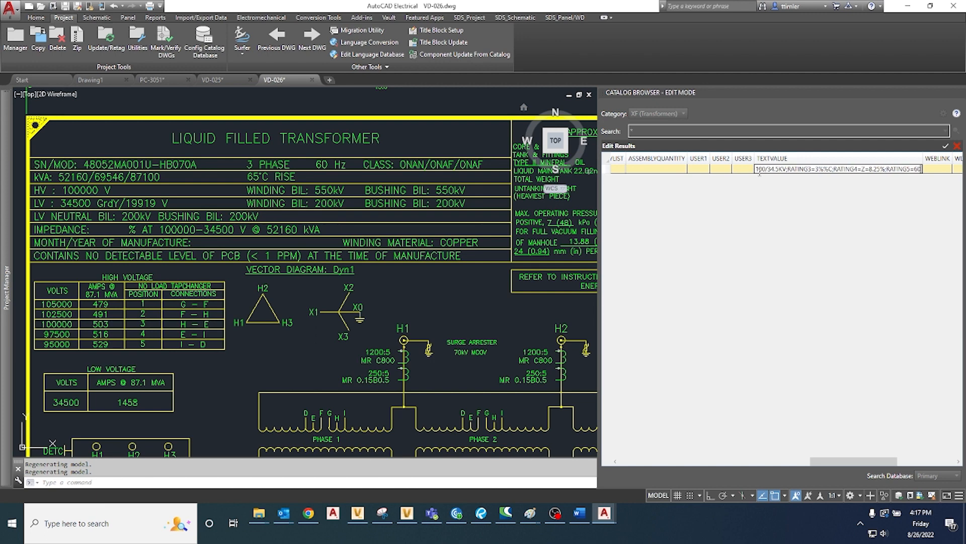
text(Hz)
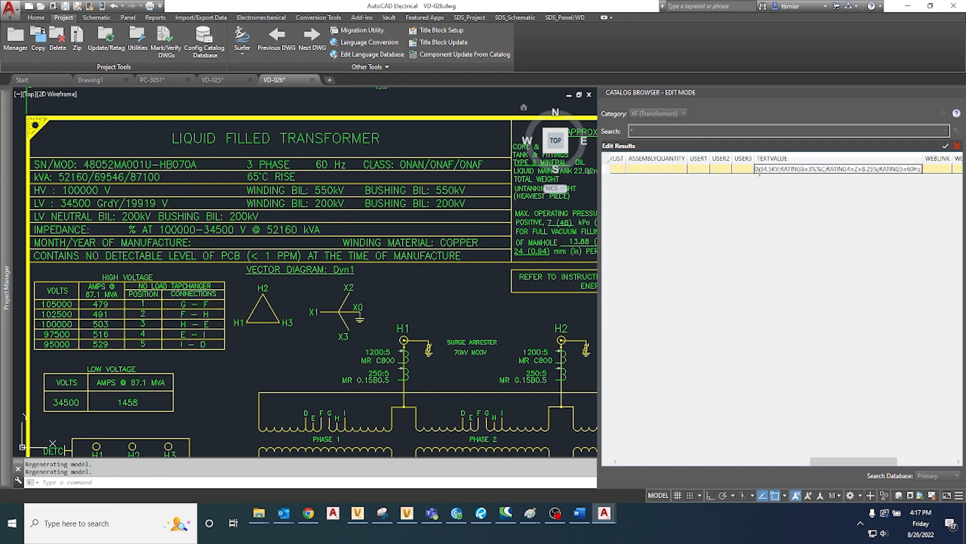
- Append ;RATING6=ONAN/ONAF/ONAF to the TEXTVALUE entry for the cooling class
text(;RATING)
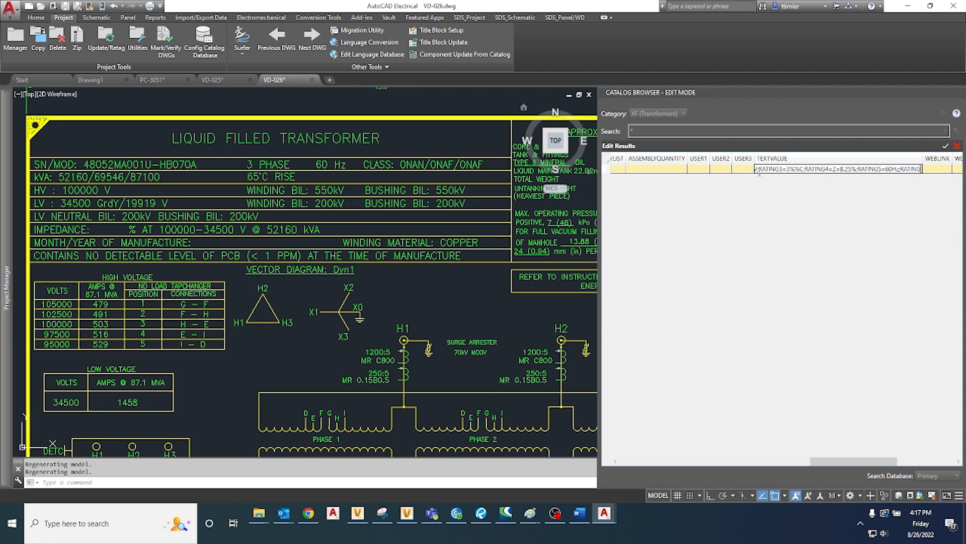
text(6)
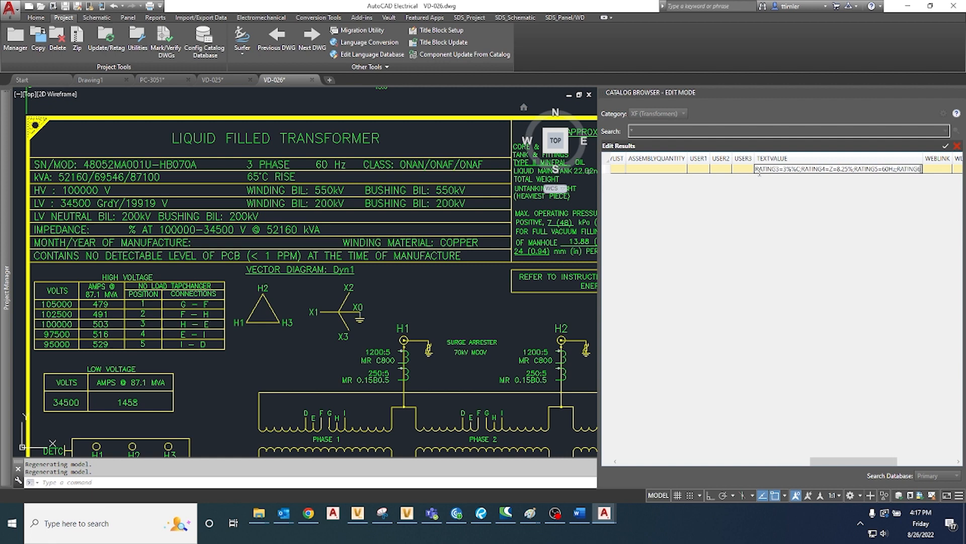
text(=)
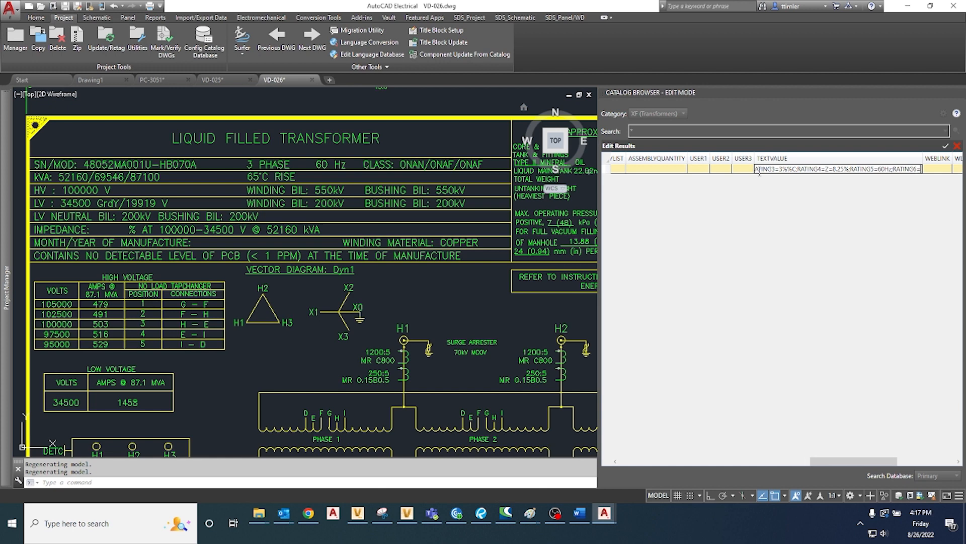
text(O)
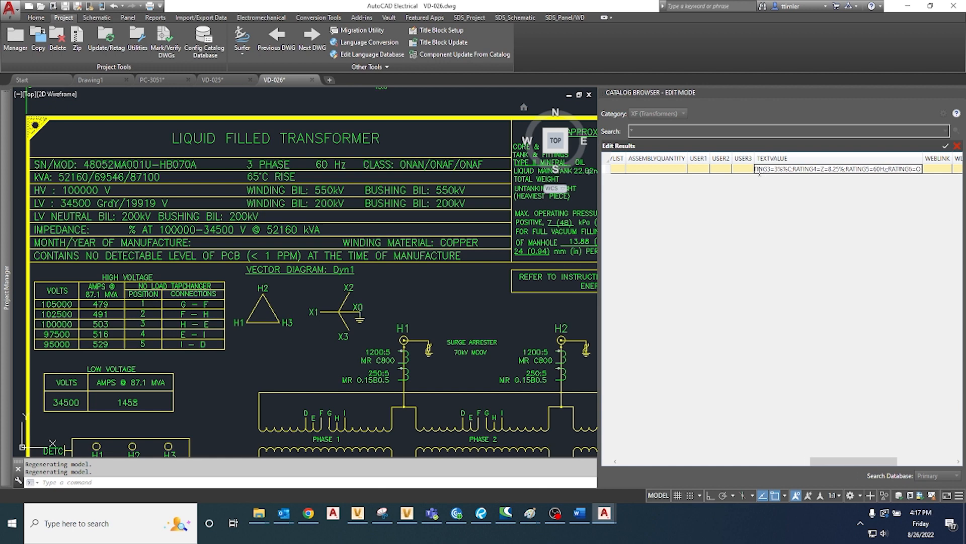
text(NAN/ONAF/ONAF)
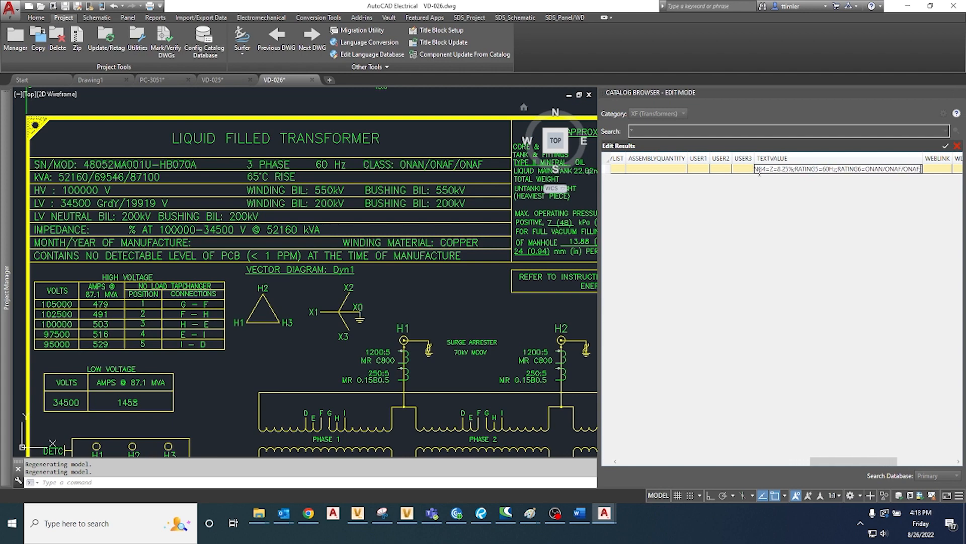
- Append ;RATING7=550KV BIL and ;RATING8=200KV BIL to the TEXTVALUE entry for the high- and low-voltage insulation levels
text(;RATING)
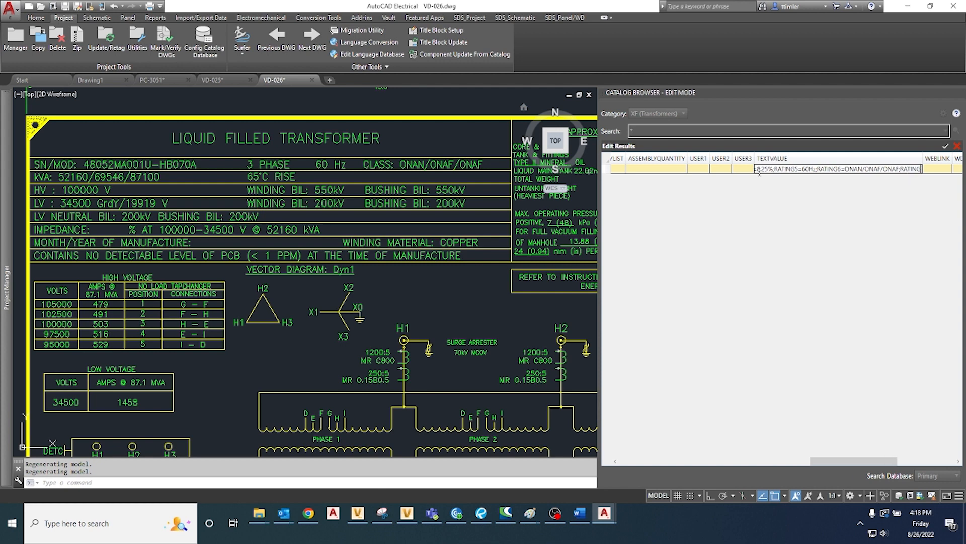
text(7=)
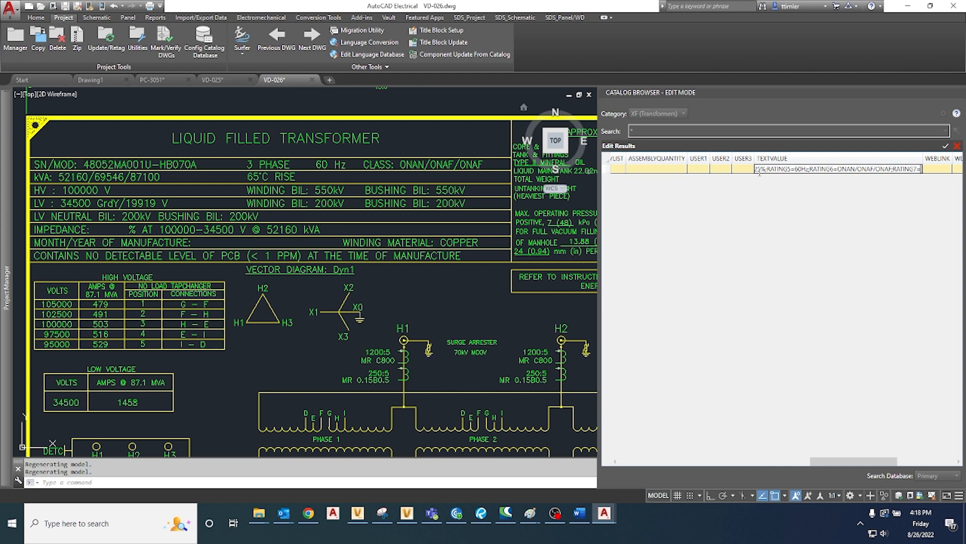
text(550)
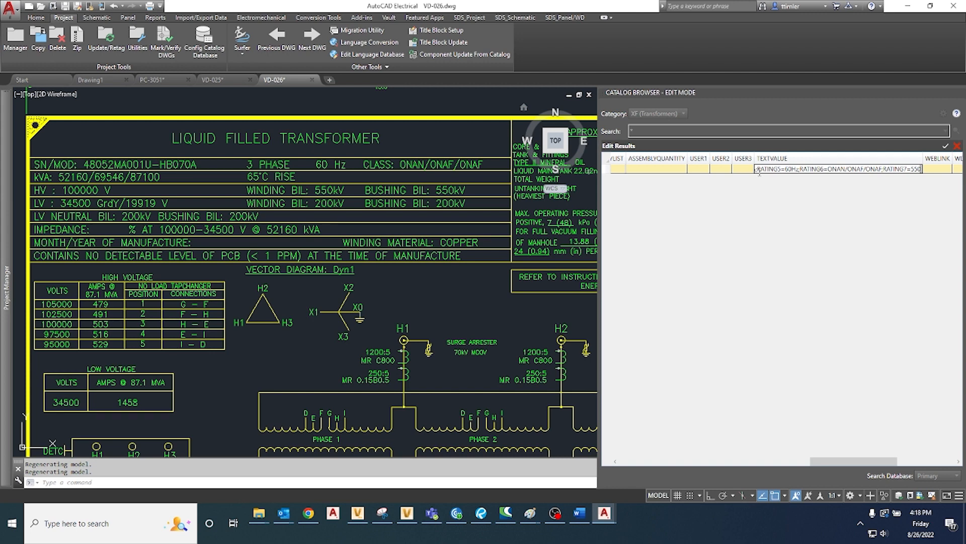
text(KV BIL)
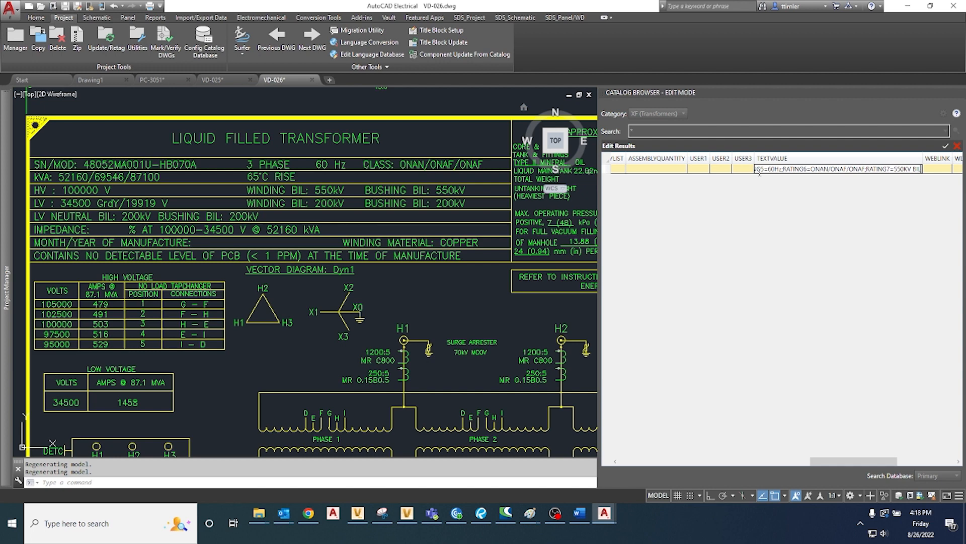
text(;RATING8)
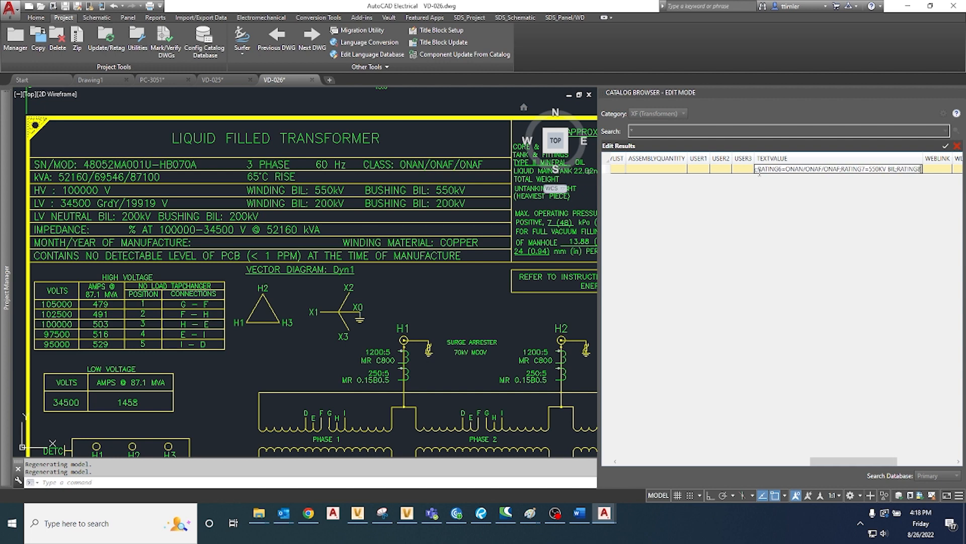
text(=)
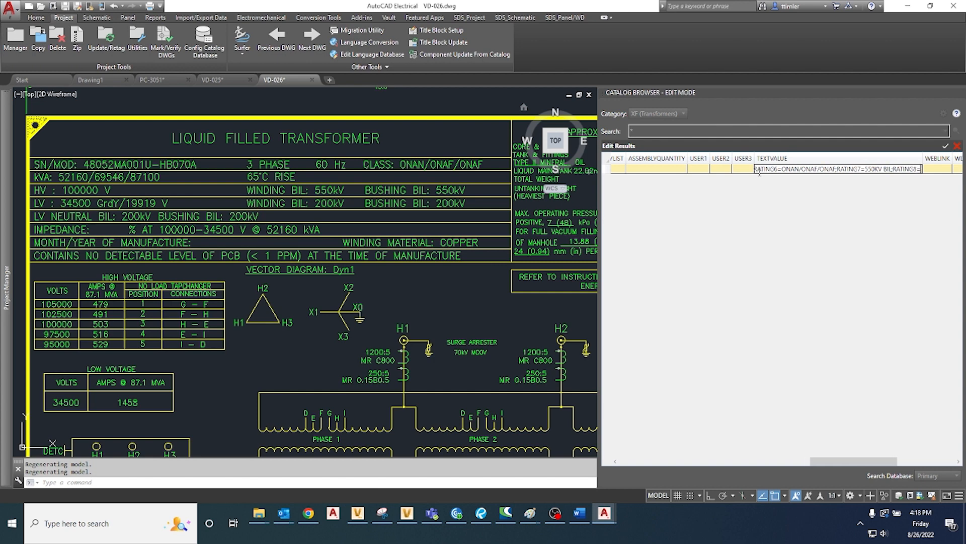
text(200)
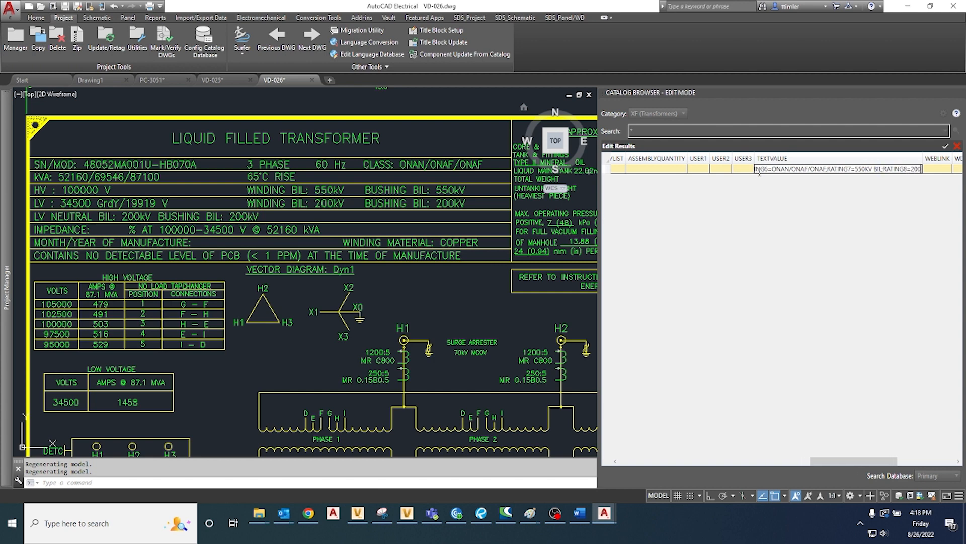
text(KV BIL)
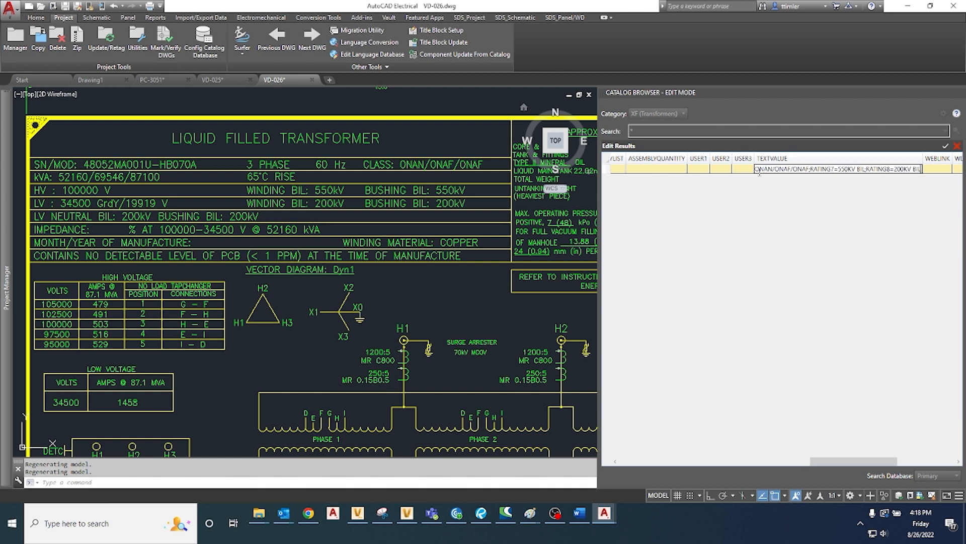
text(;RATING)
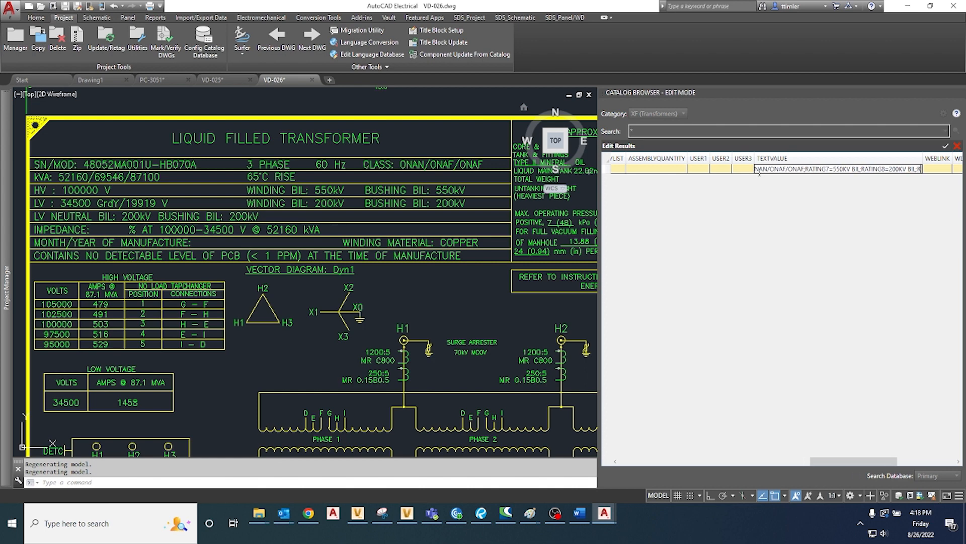
text(9)
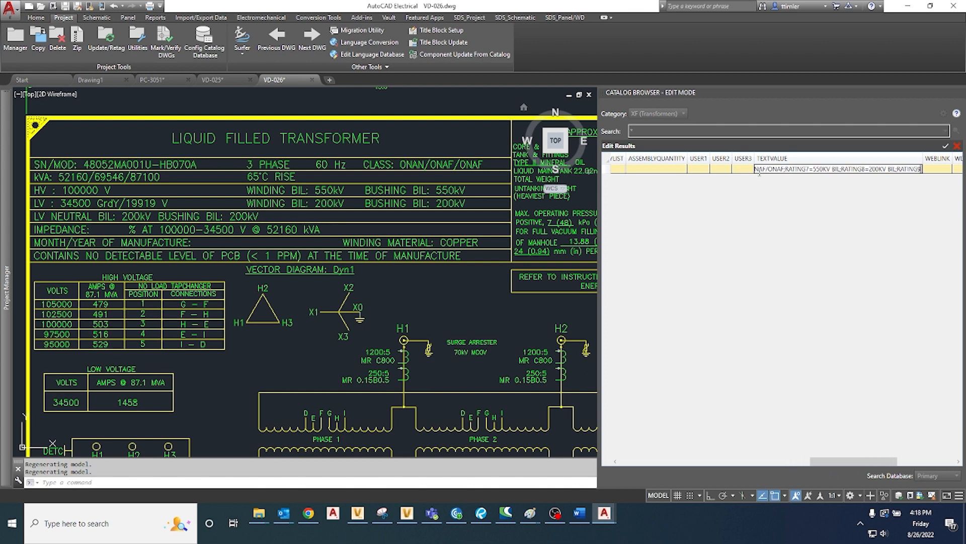
text(=)
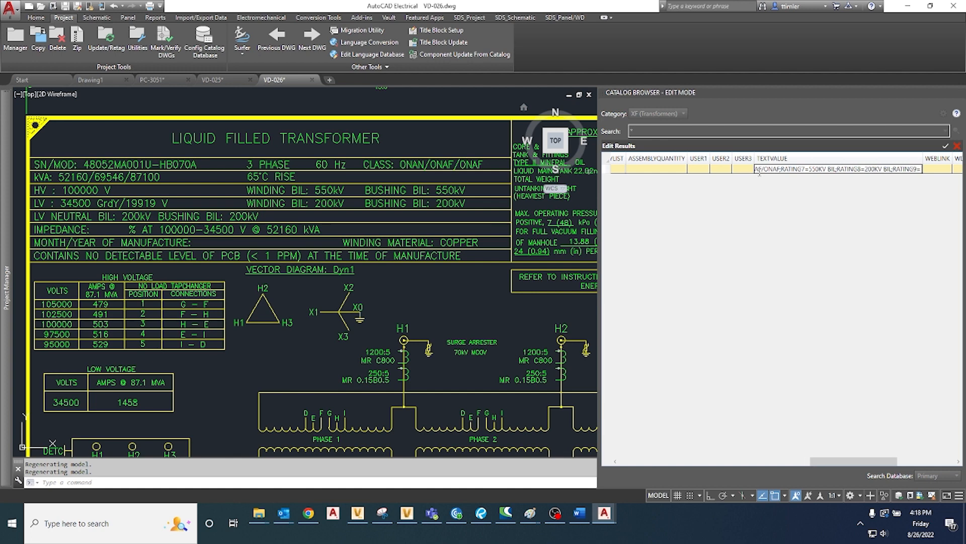
text(GUARA)
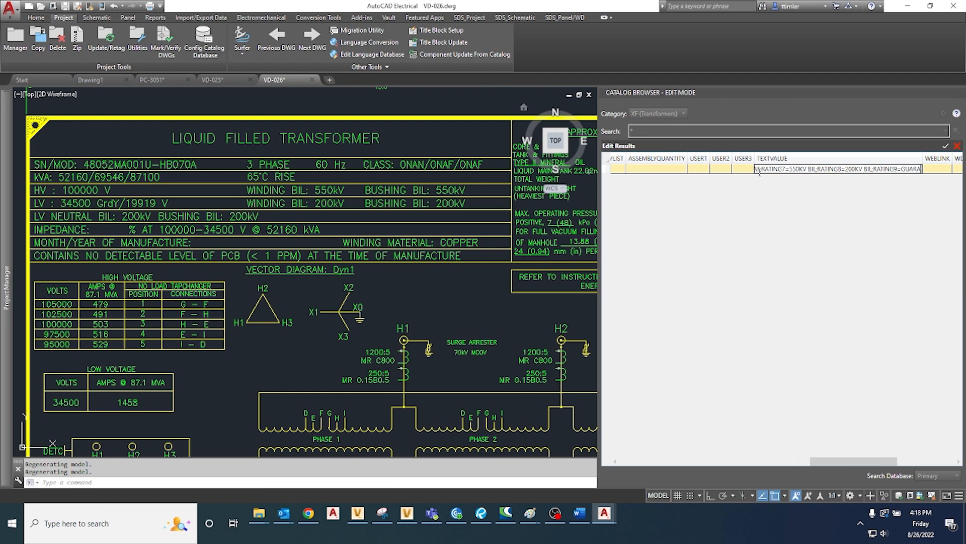
text(NTEED)
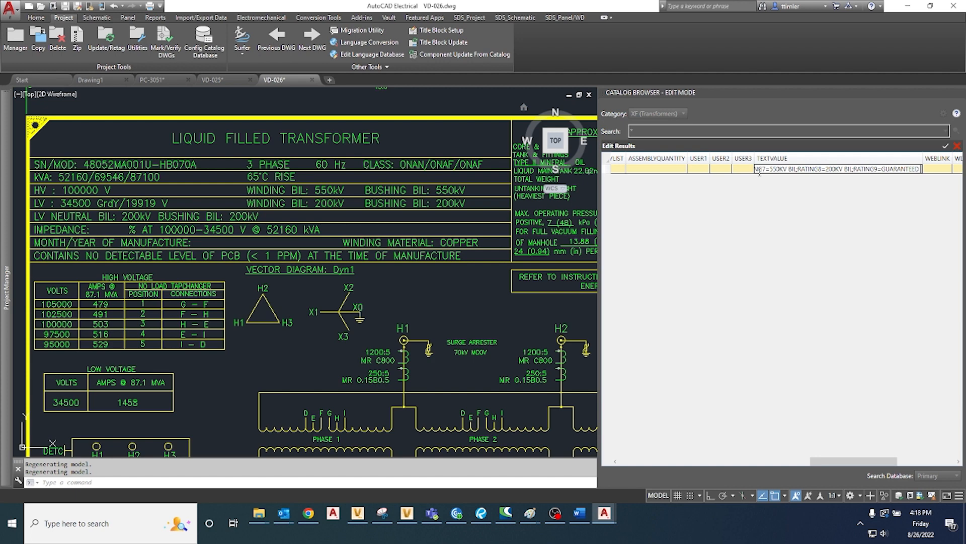
text( @)
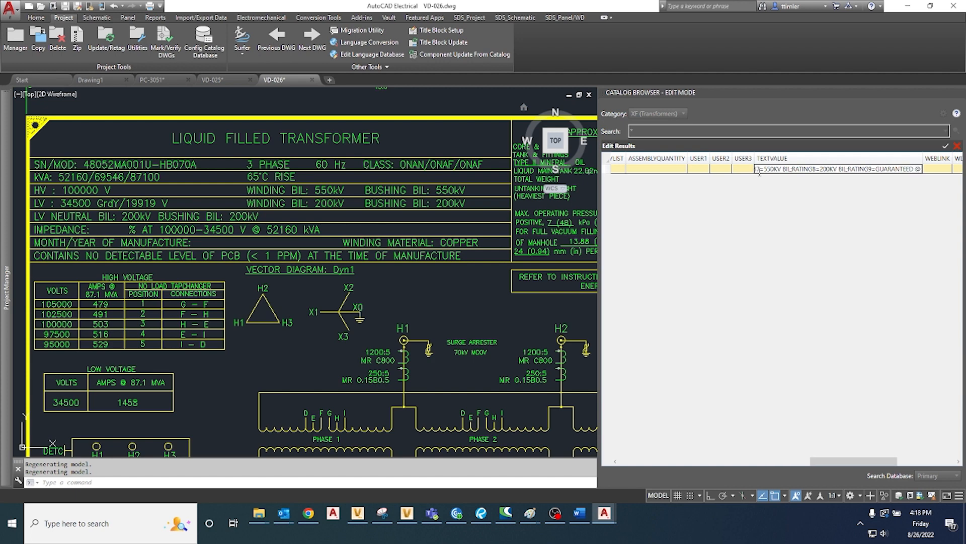
text(85)
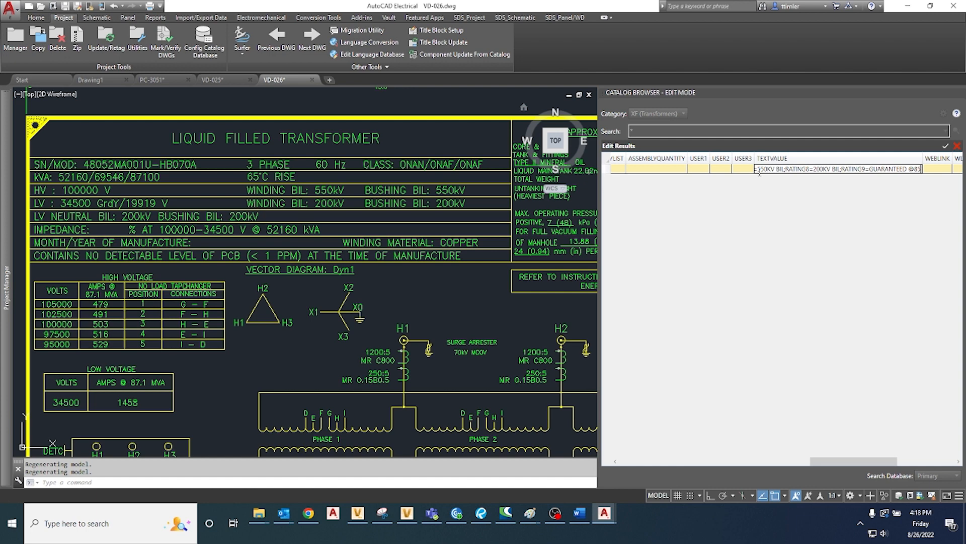
text(%%)
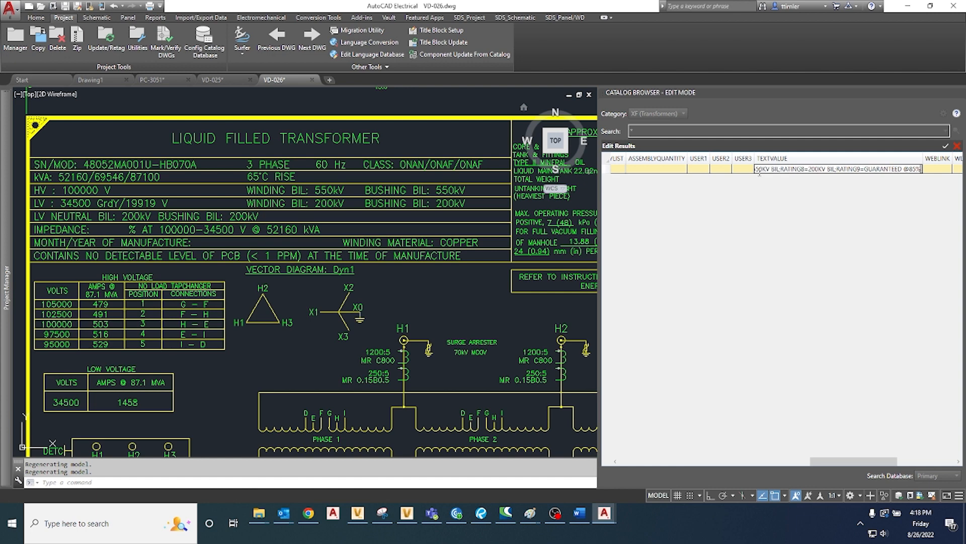
text(DC)
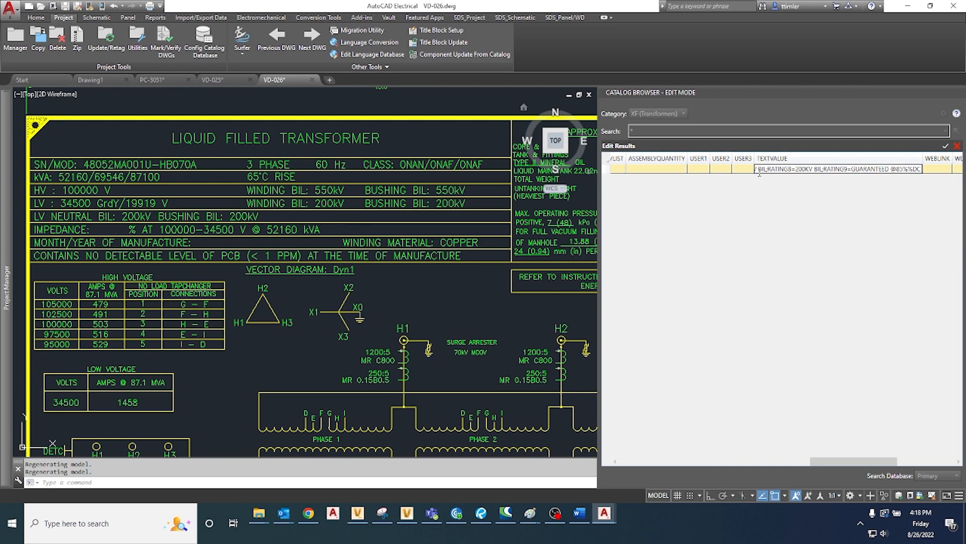
drag(827, 461, 866, 459)
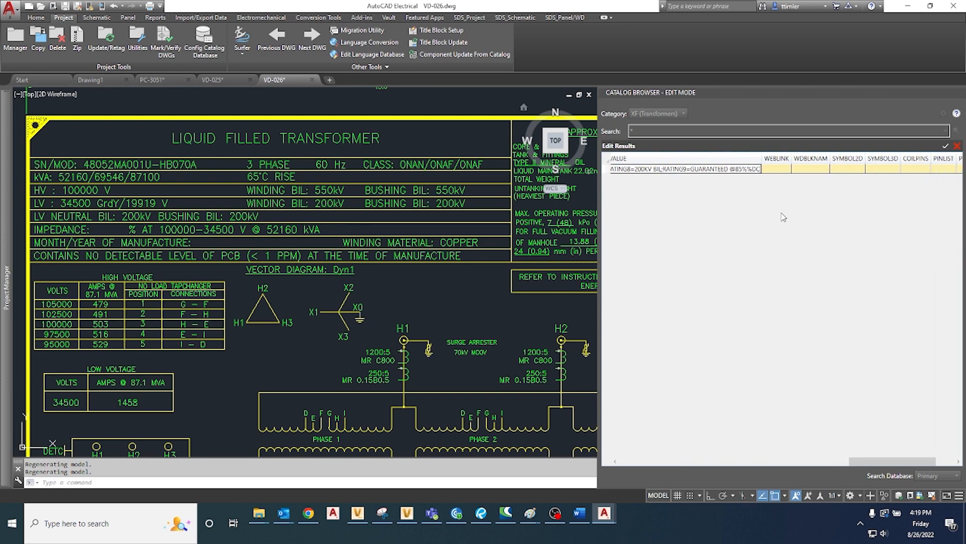
click(774, 171)
drag(791, 157, 851, 158)
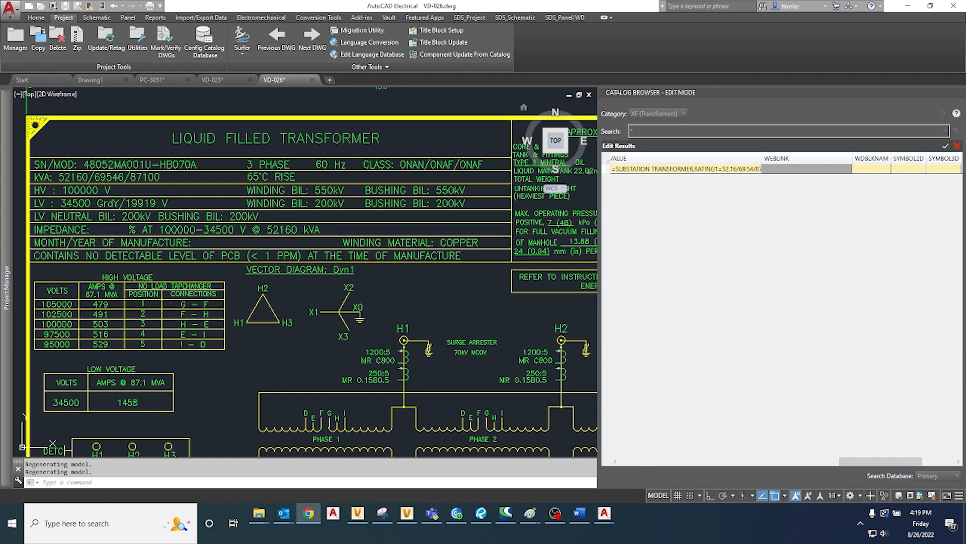
click(775, 168)
key(ctrl+v)
drag(788, 169, 739, 175)
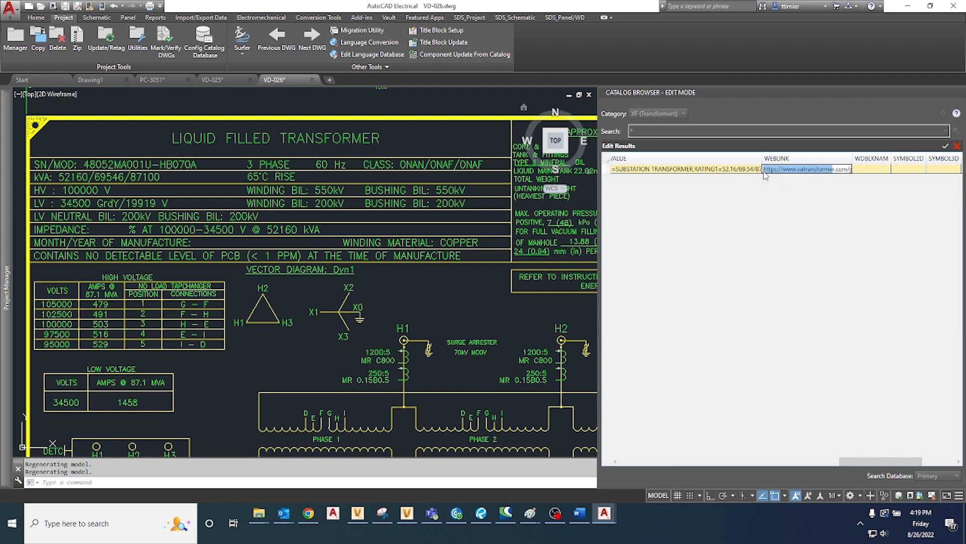
click(869, 170)
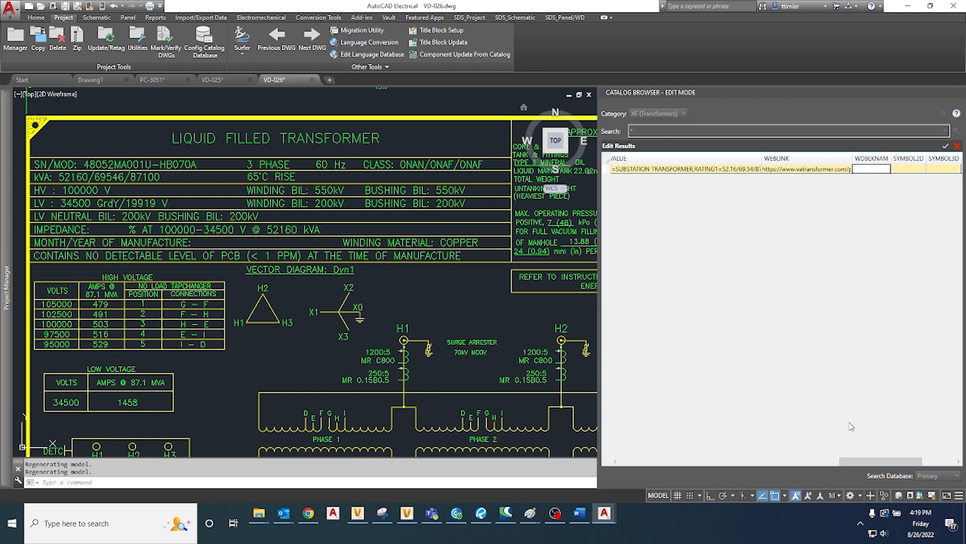
- Open the drawing-file browser for the first 2D block of the record's SYMBOL2D entry
drag(860, 460, 882, 459)
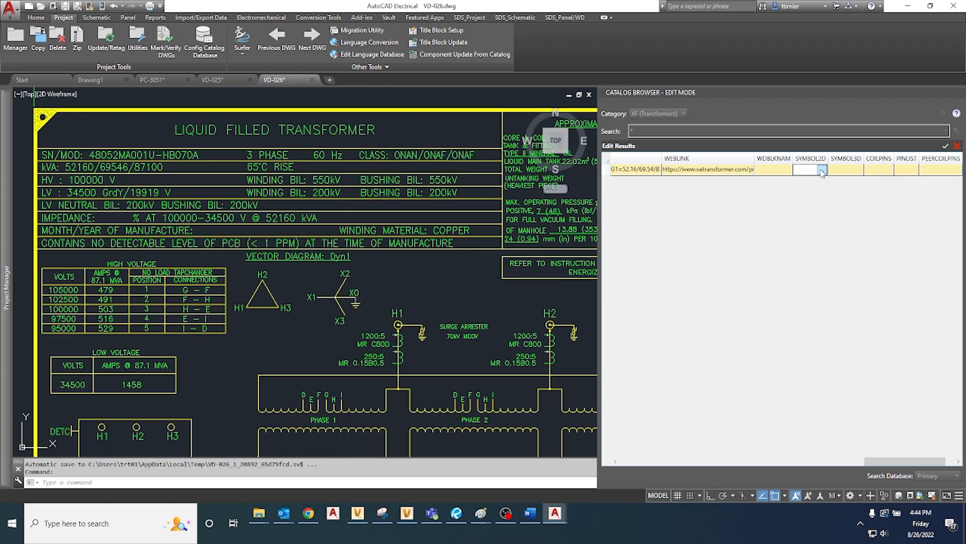
click(809, 170)
click(822, 170)
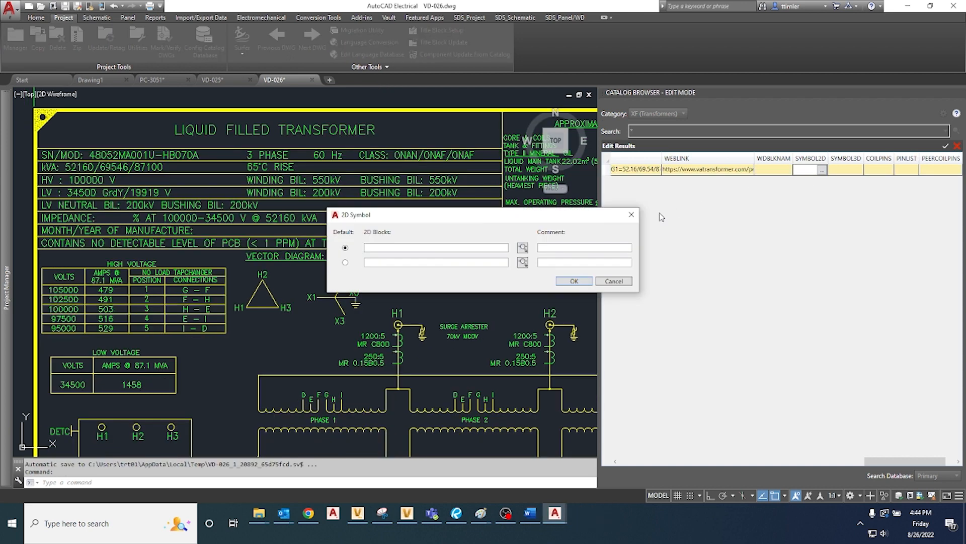
click(523, 247)
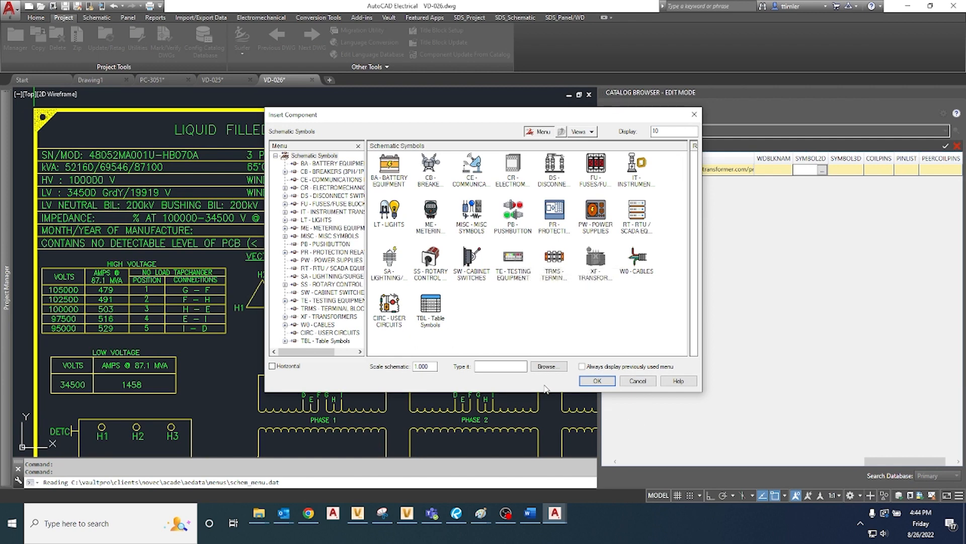
click(540, 368)
- Browse from the Clients folder through Ampirical, AutoCAD Electrical, AeData and Libs to the 3-Line symbol library
click(239, 131)
click(236, 132)
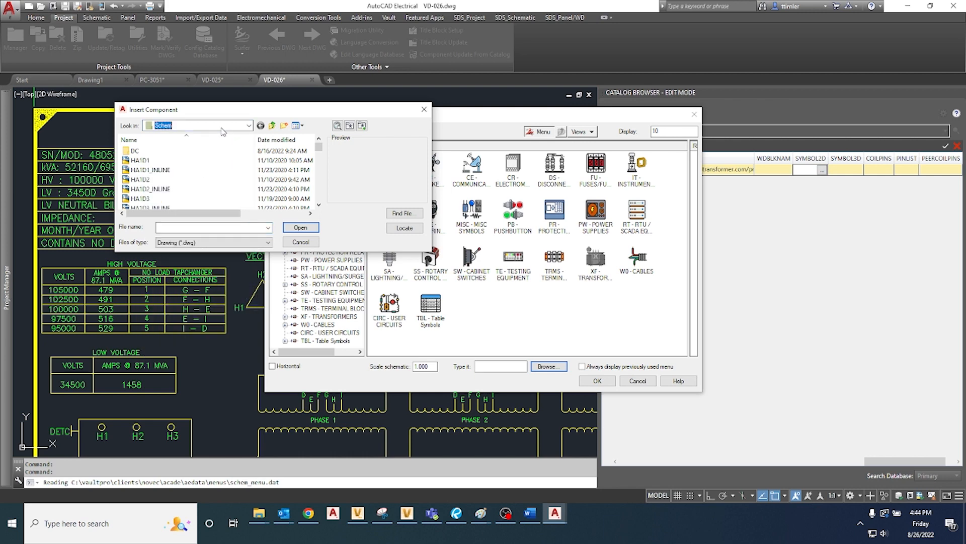
click(229, 130)
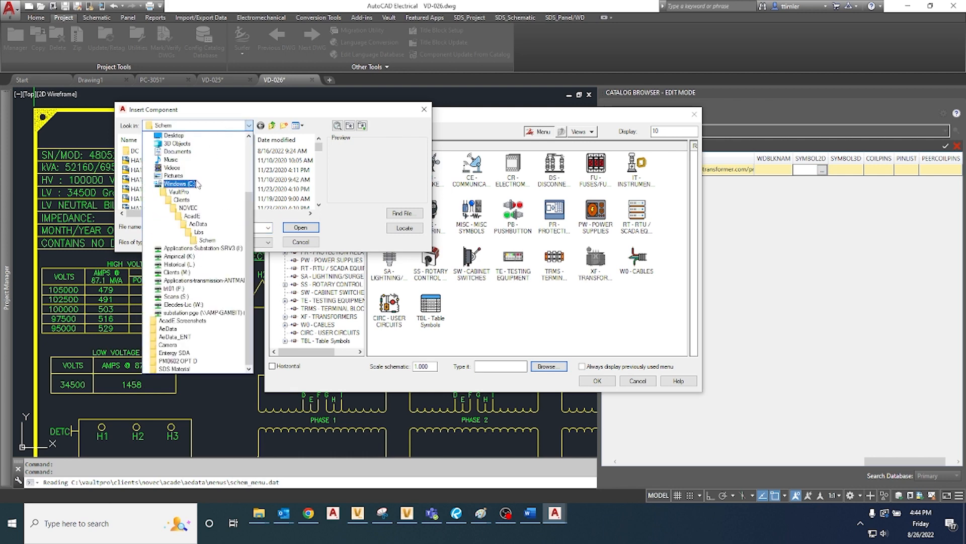
click(187, 201)
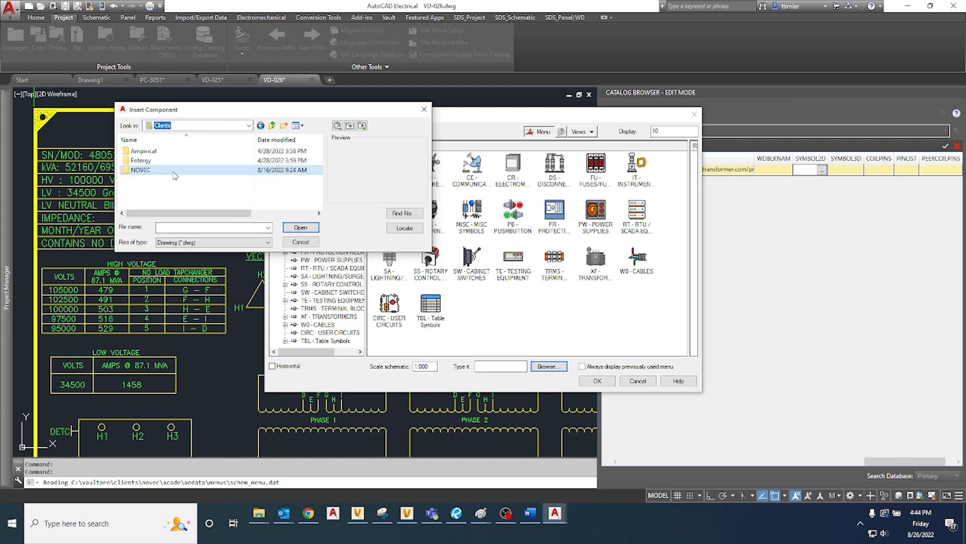
double_click(153, 151)
double_click(153, 151)
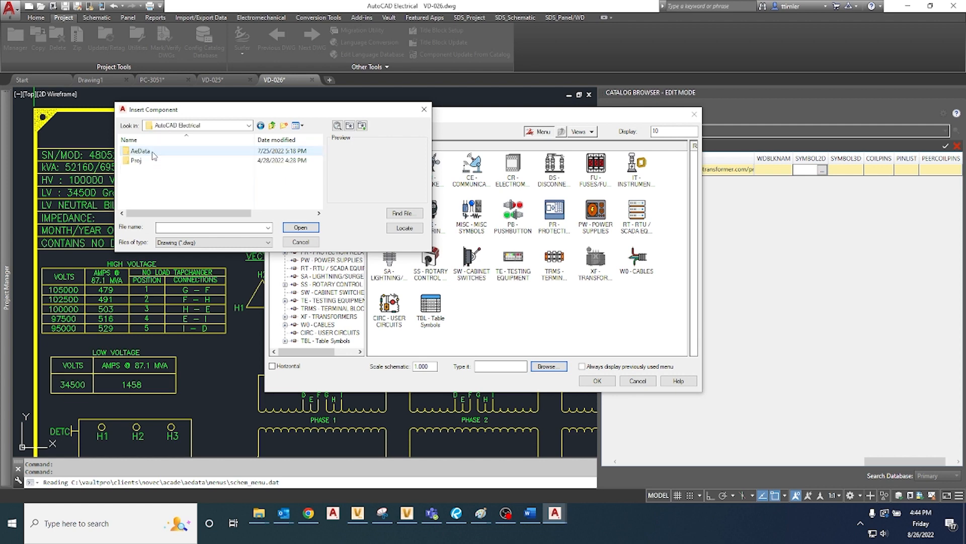
double_click(146, 152)
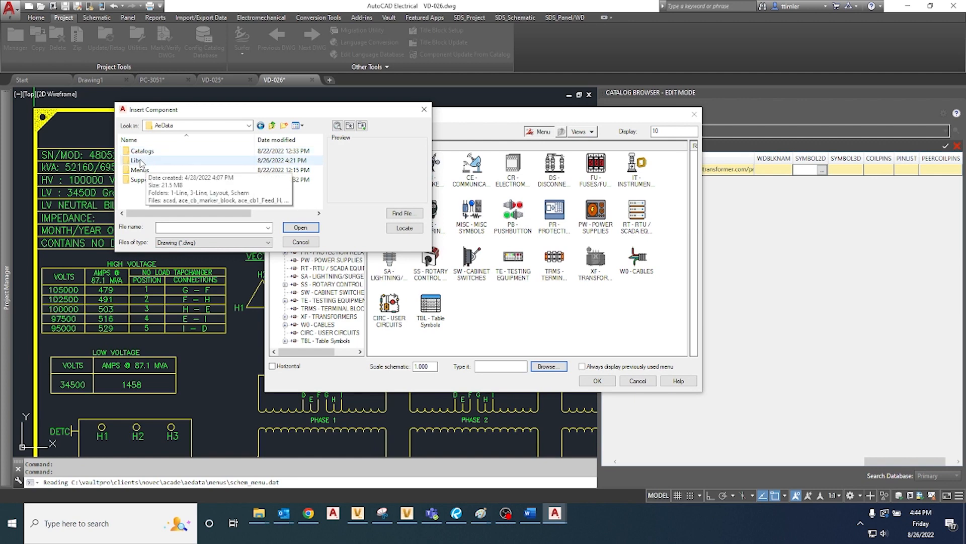
double_click(140, 160)
double_click(141, 161)
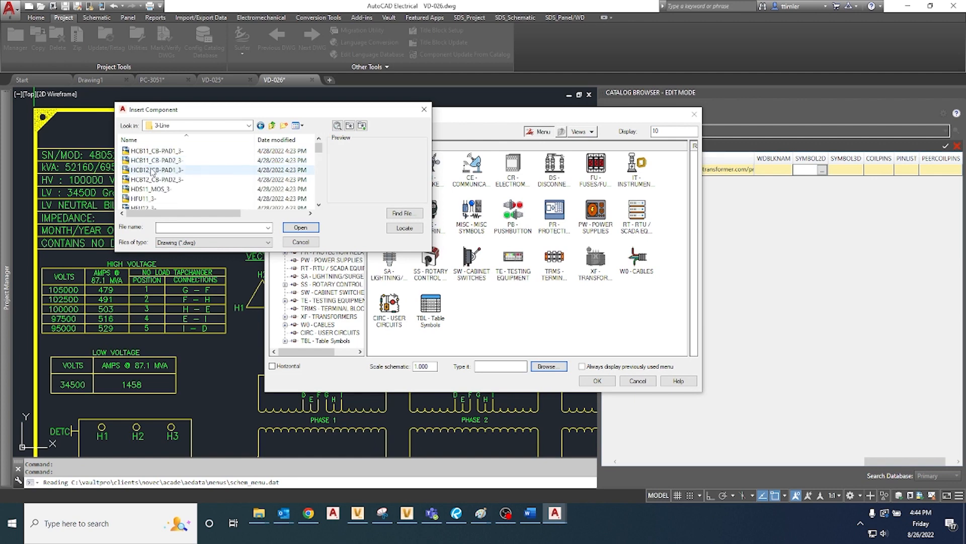
- Assign the 3-Line library drawing HXF11_XFMR2_3- as the record's default 2D symbol
click(150, 169)
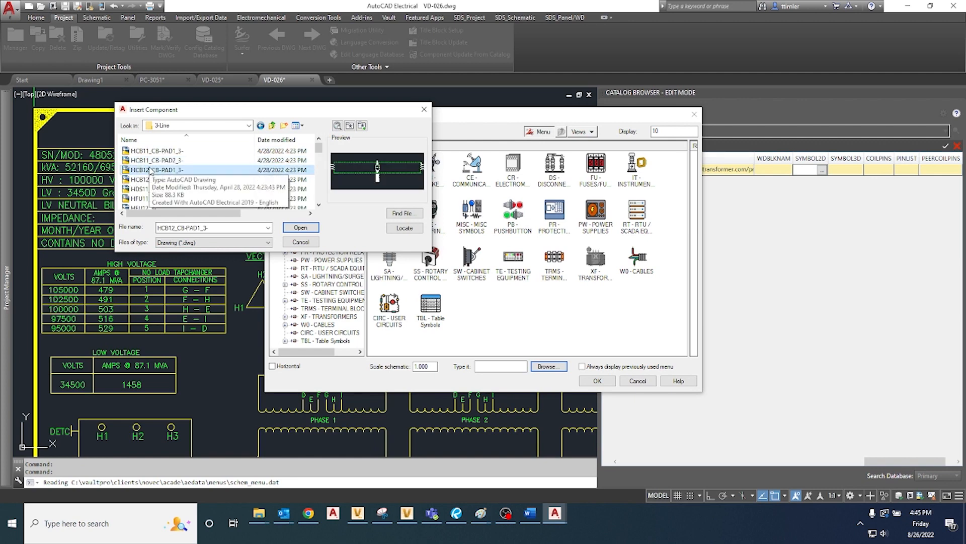
text(hx)
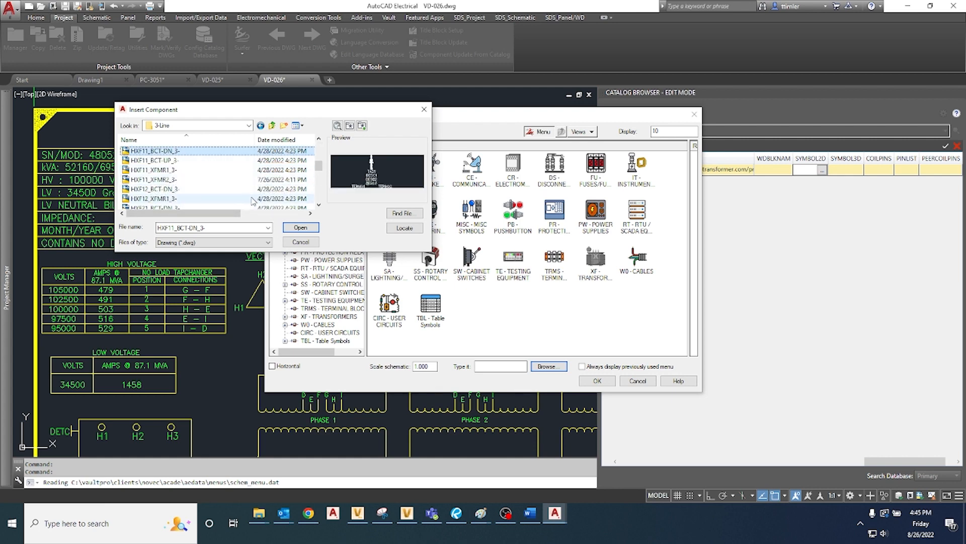
click(319, 205)
click(318, 205)
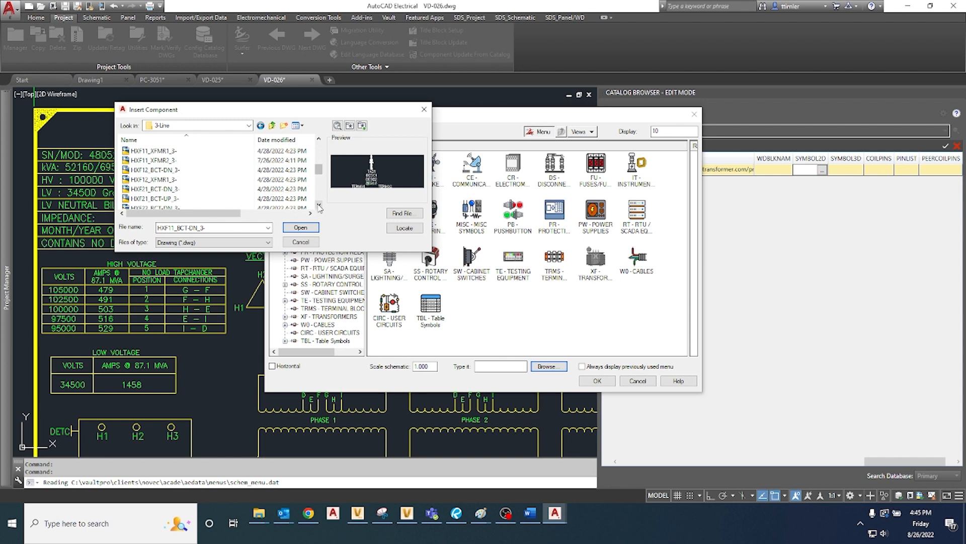
click(318, 204)
click(318, 204)
drag(320, 170, 320, 175)
scroll(321, 175, up, 2)
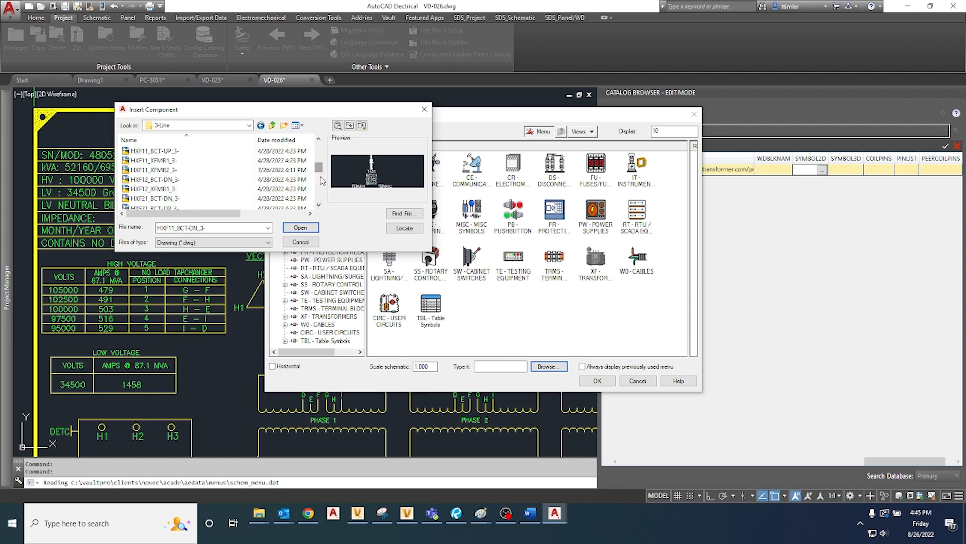
click(318, 139)
click(318, 139)
click(318, 139)
click(318, 139)
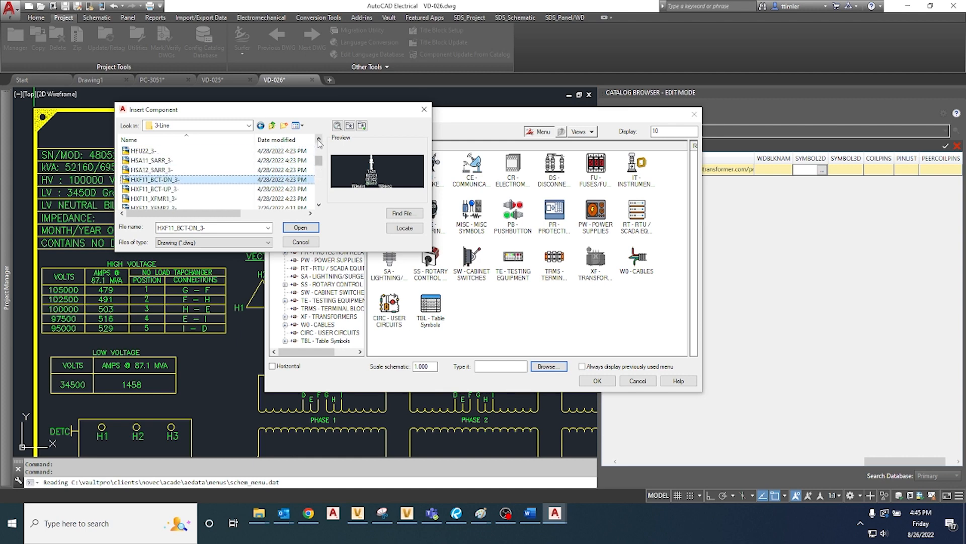
click(319, 199)
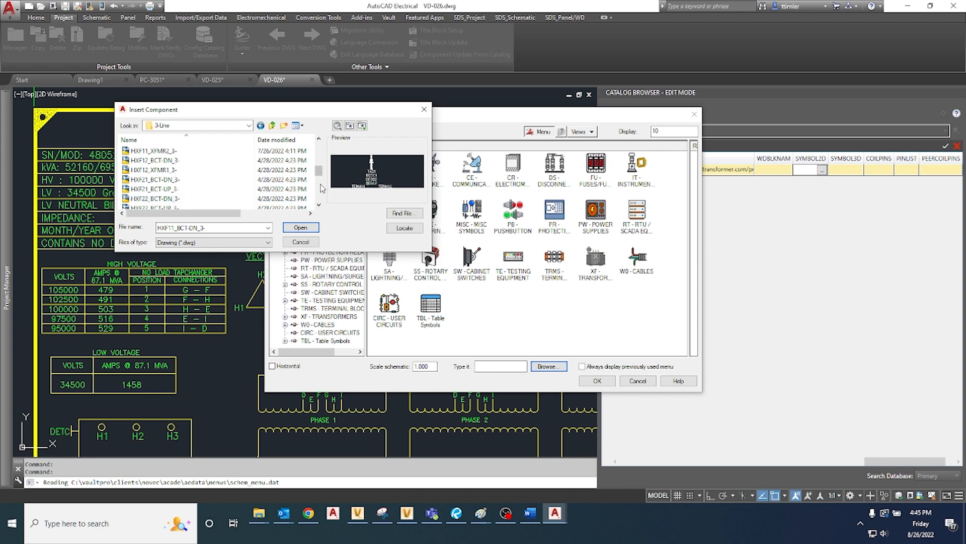
click(169, 151)
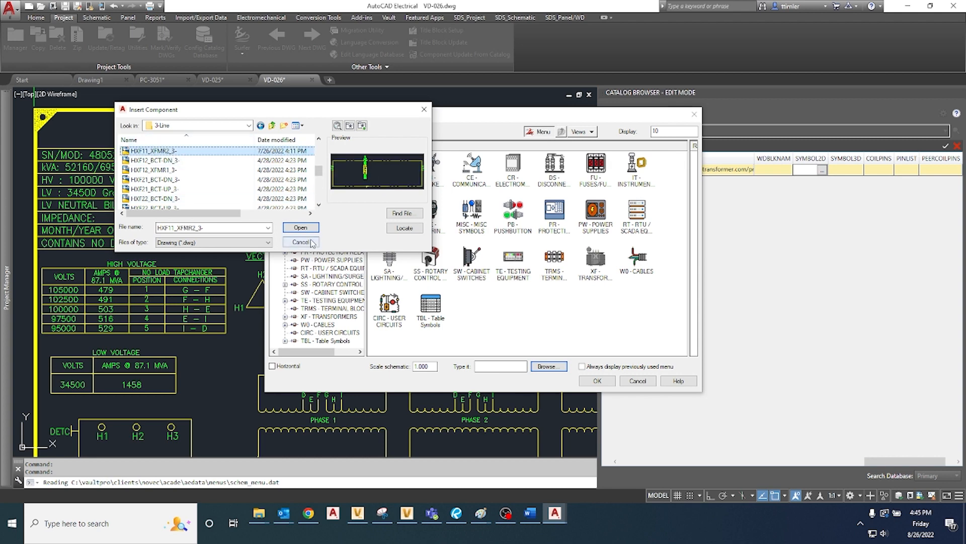
click(301, 227)
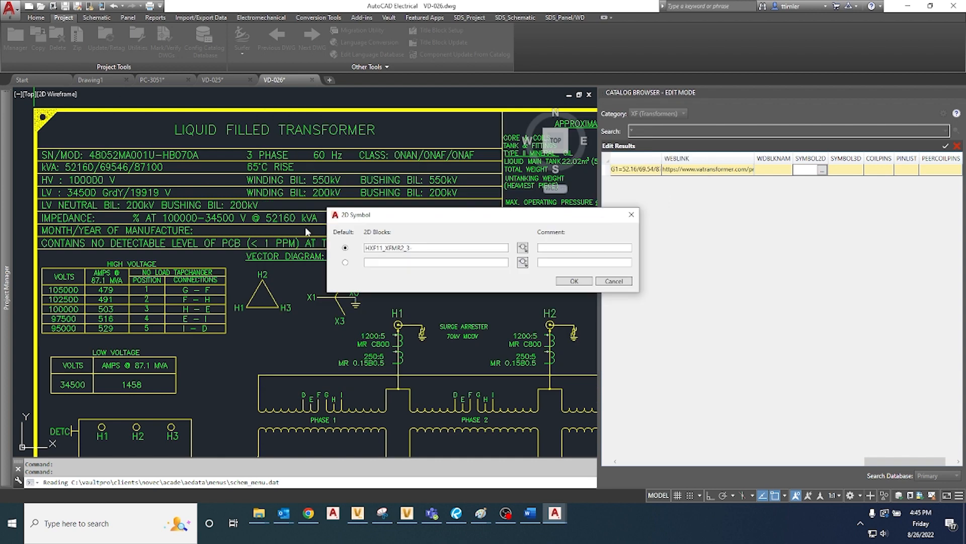
click(575, 282)
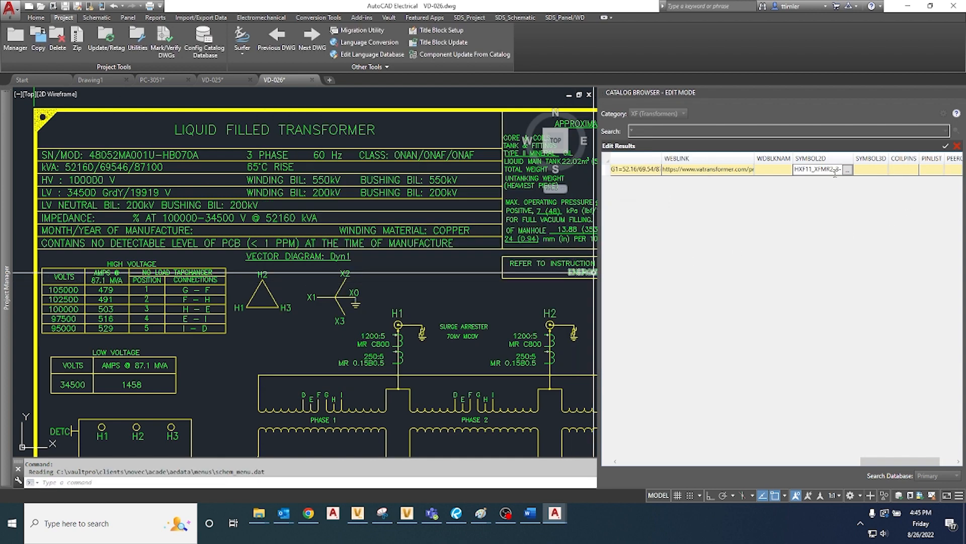
- Enter H1,H2,H3,X1,X2,X3,X0 as the record's COILPINS value
click(899, 172)
click(898, 171)
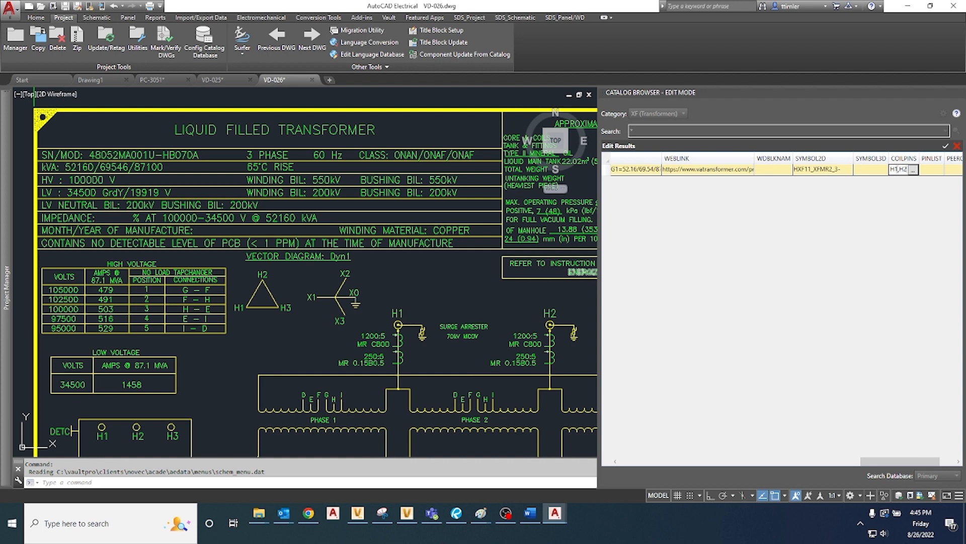
text(,H3,H4)
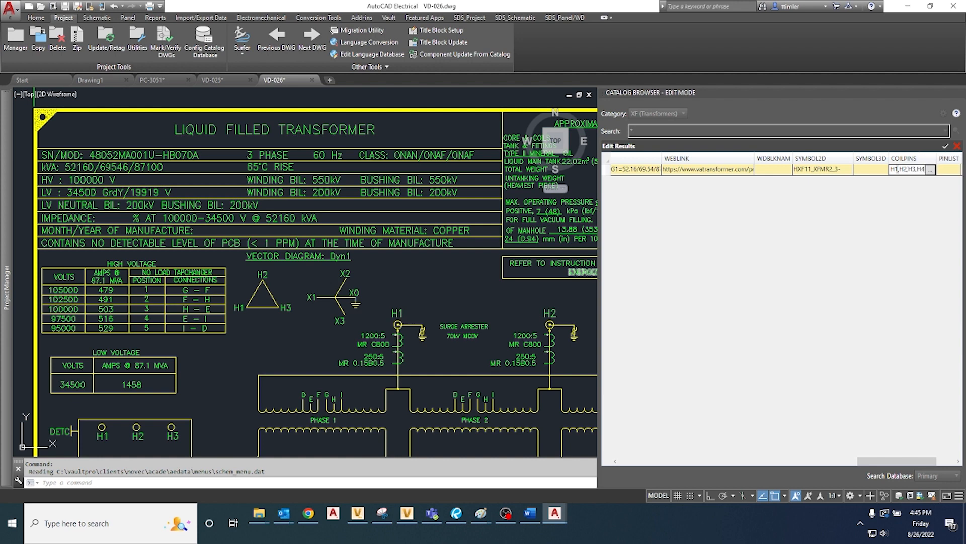
text(,H5)
text(X3)
text(,)
text(X0)
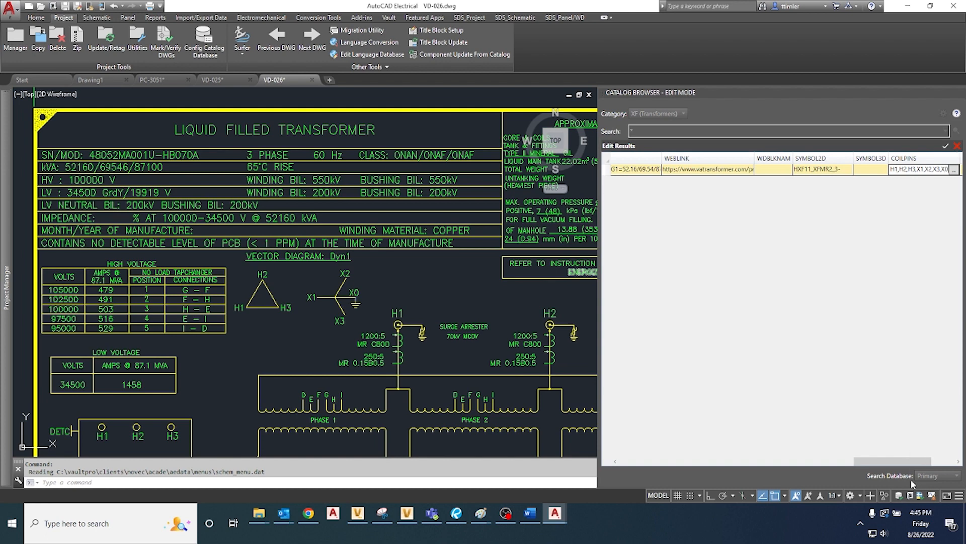
- Accept the edits and save the transformer record to the XF catalog table
drag(898, 459, 933, 461)
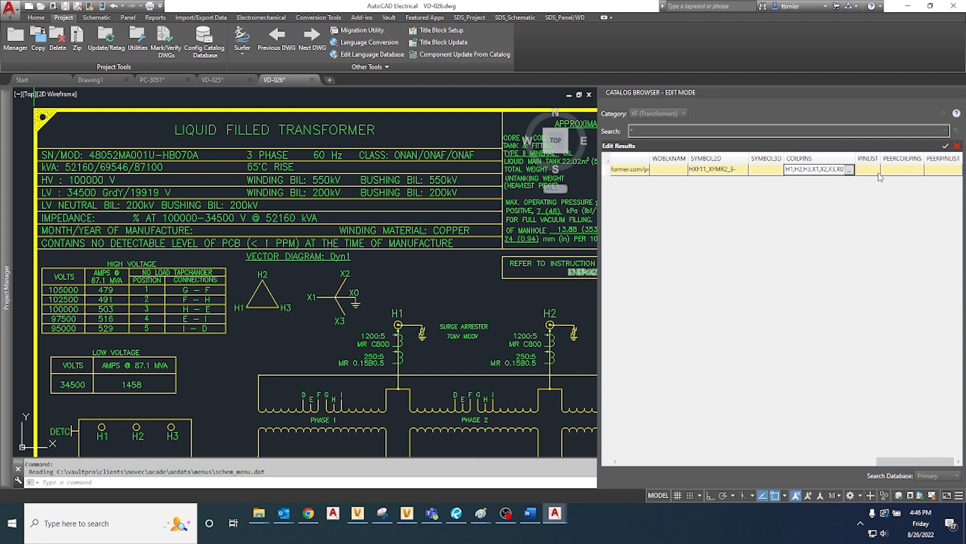
click(947, 146)
click(946, 147)
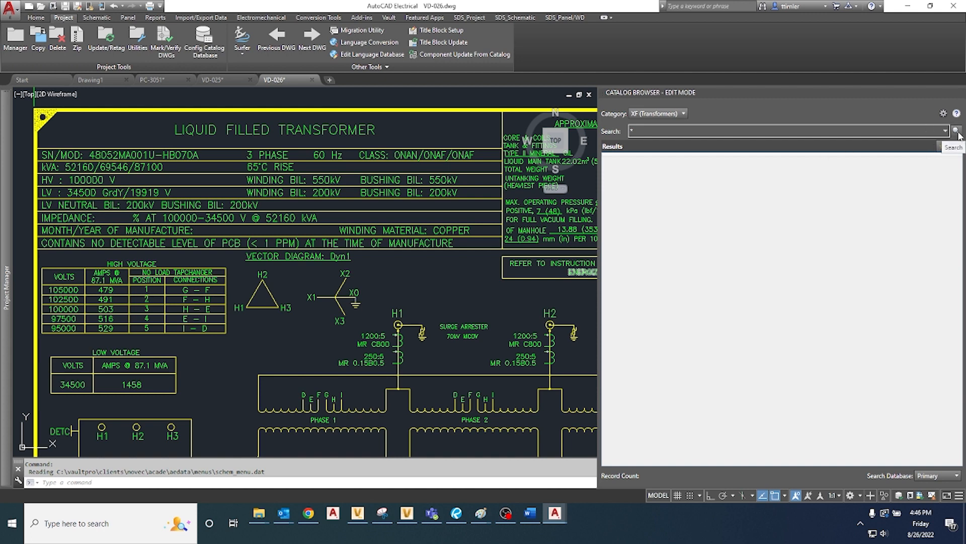
- List all XF (Transformers) catalog records, and search them for ONAN
click(956, 132)
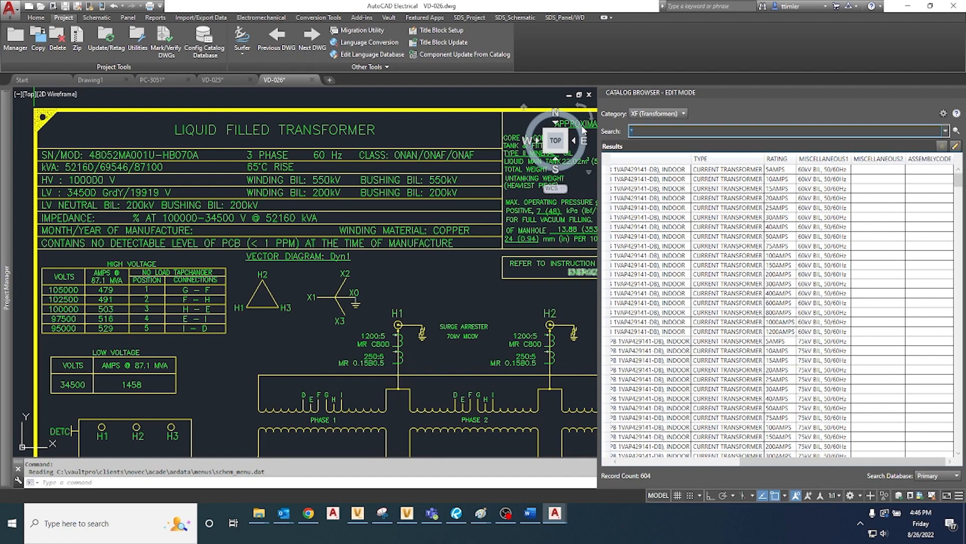
text(ONAN)
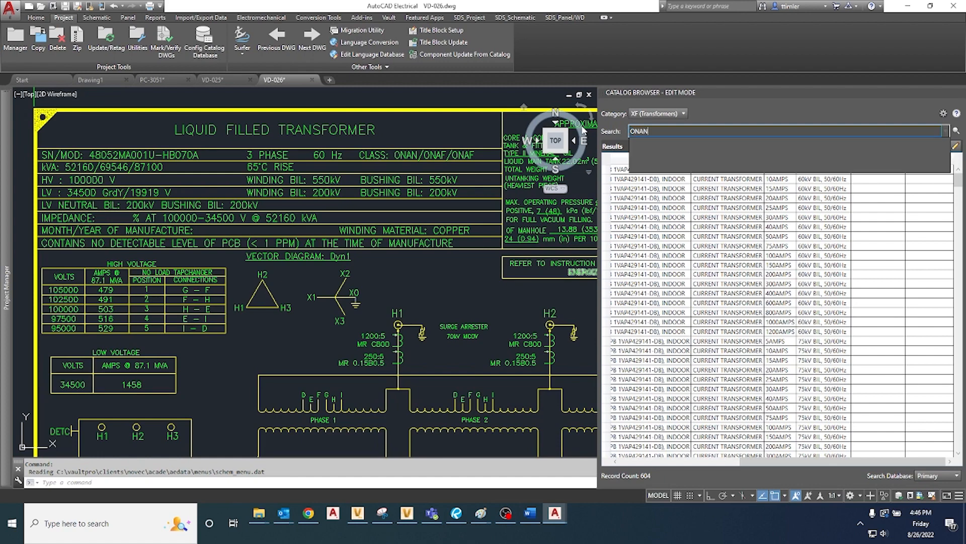
key(Return)
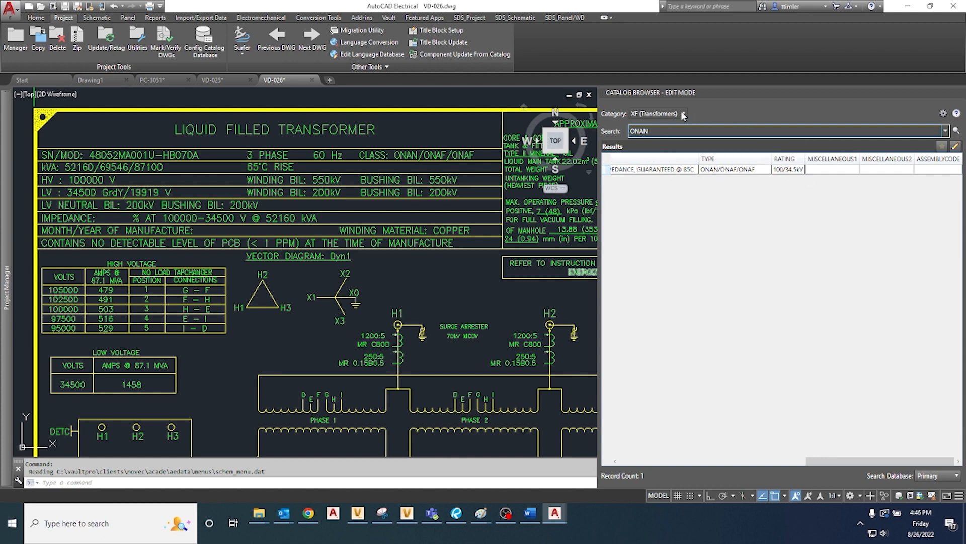
- Switch the catalog category to TE (Test Equipment) and return to XF (Transformers)
click(656, 113)
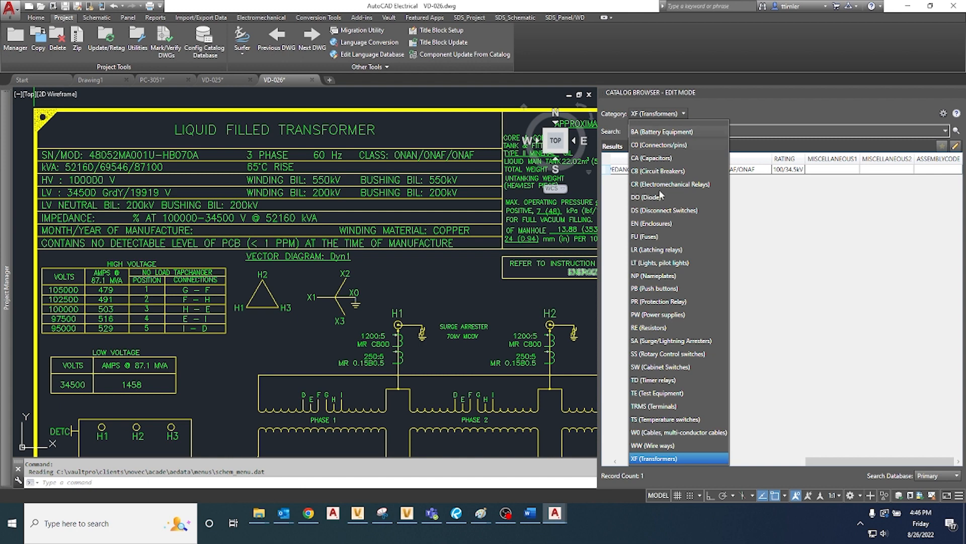
click(650, 392)
click(657, 113)
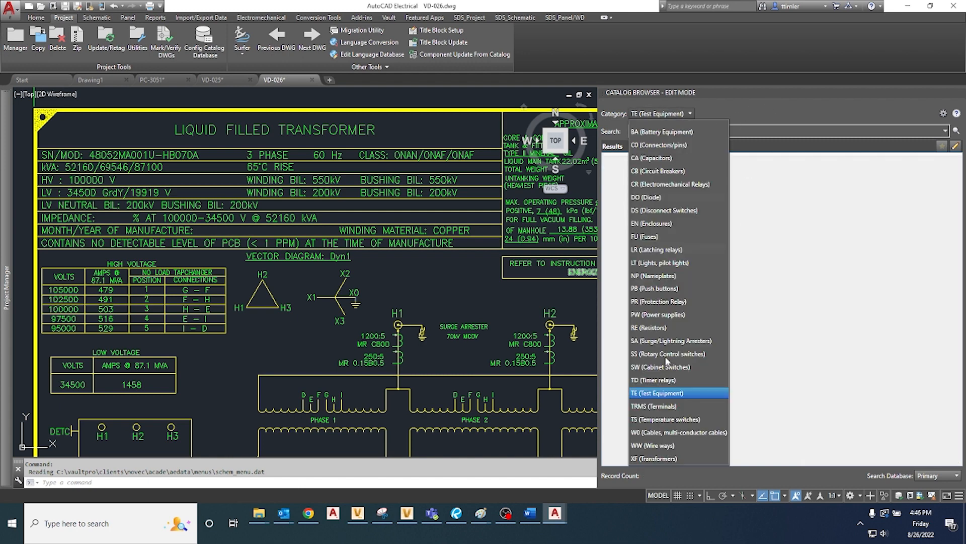
click(647, 459)
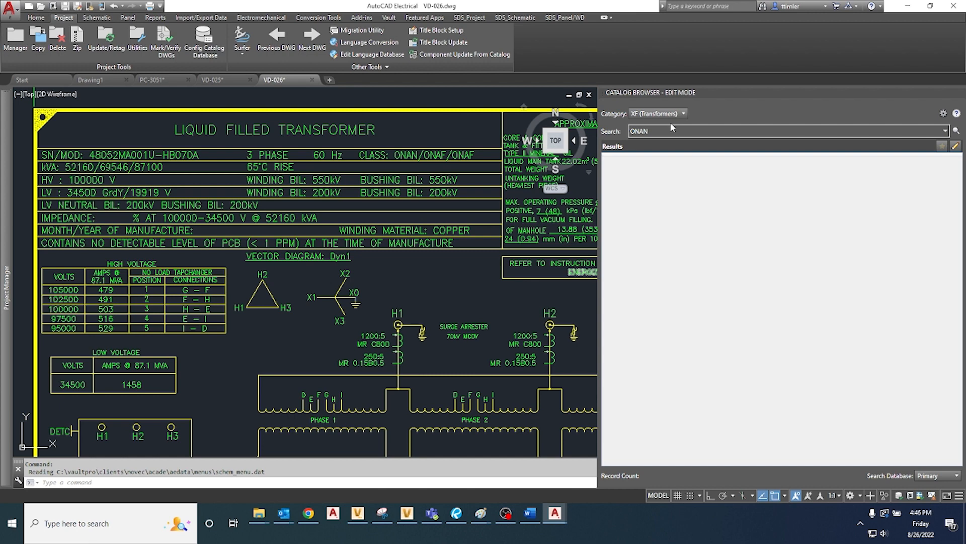
- Search the XF (Transformers) catalog for 100K/34.5 and for 100K/34.5KV
text(100)
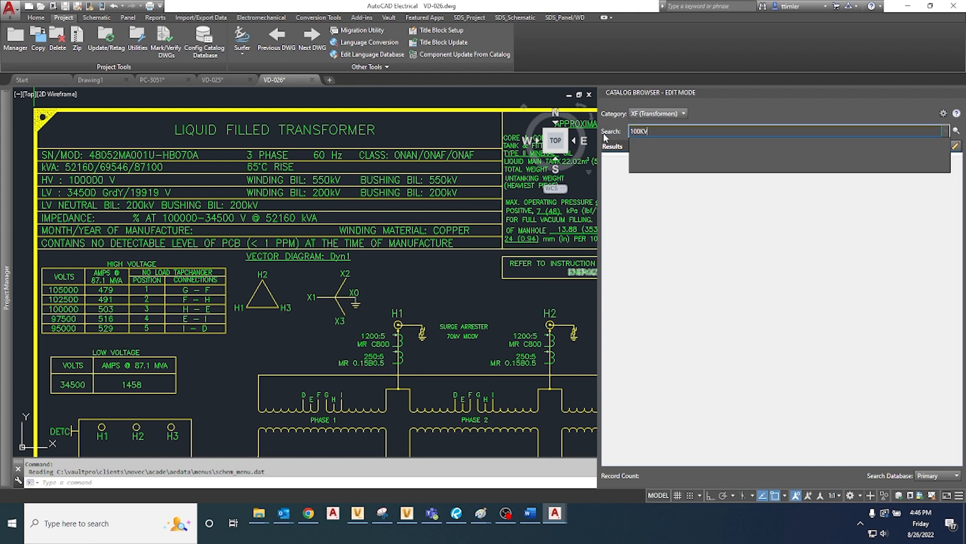
text(KV)
text(/34.5)
key(BackSpace)
key(BackSpace)
key(BackSpace)
key(BackSpace)
key(BackSpace)
key(BackSpace)
text(/34.5)
key(Return)
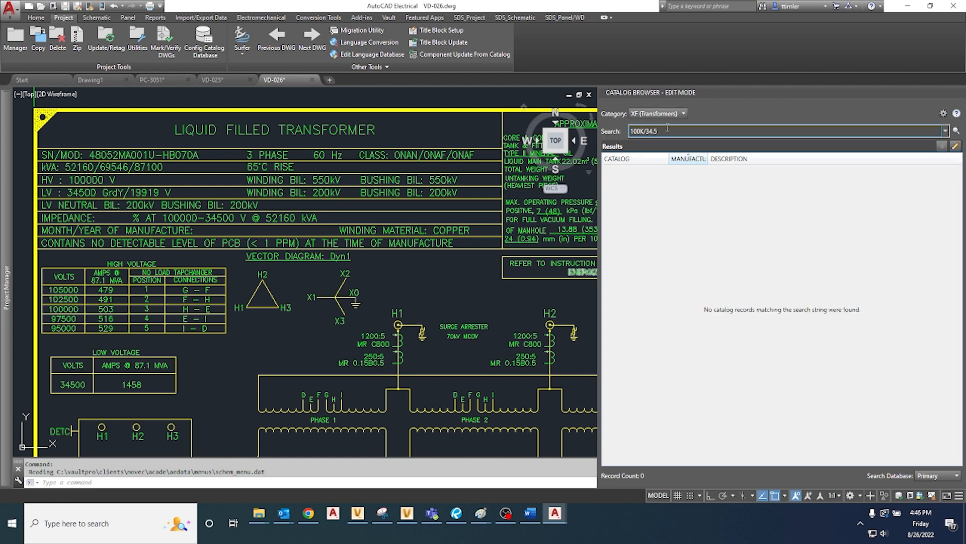
text(KV)
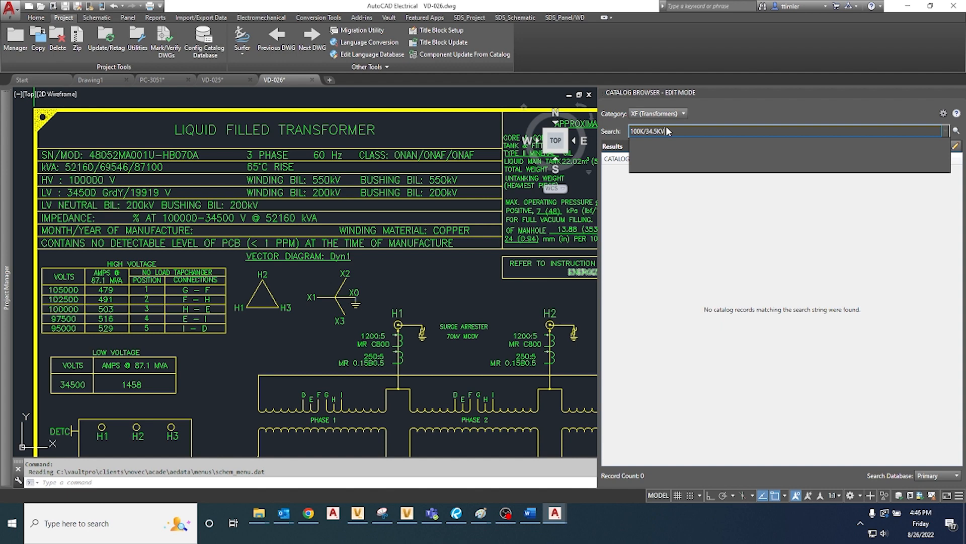
key(Return)
- Replace the catalog search text with ONAN and run the search again
drag(666, 130, 624, 132)
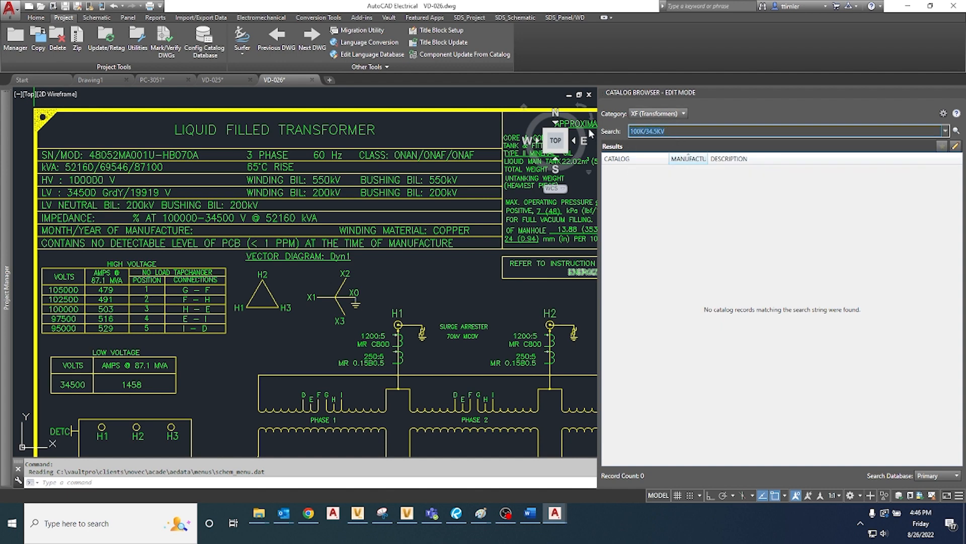
text(ONAN)
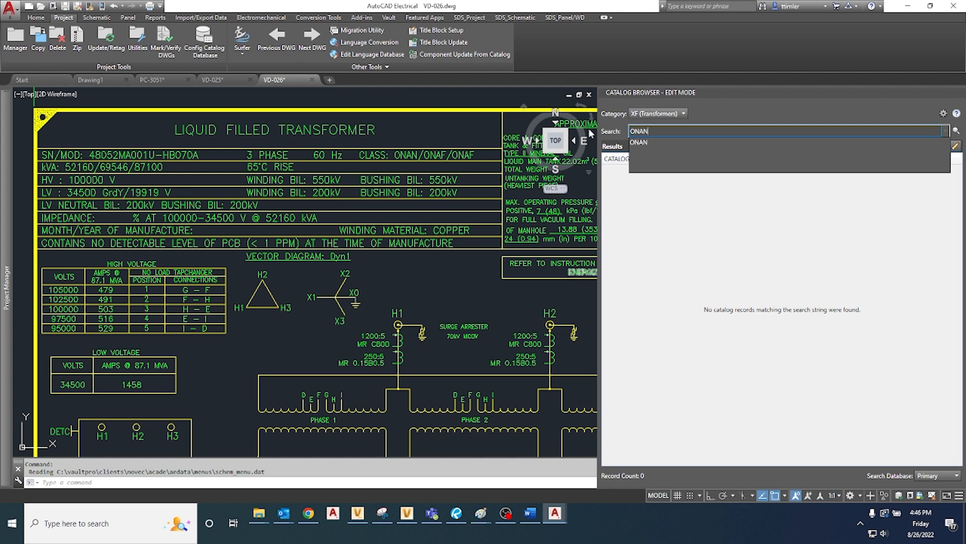
key(Return)
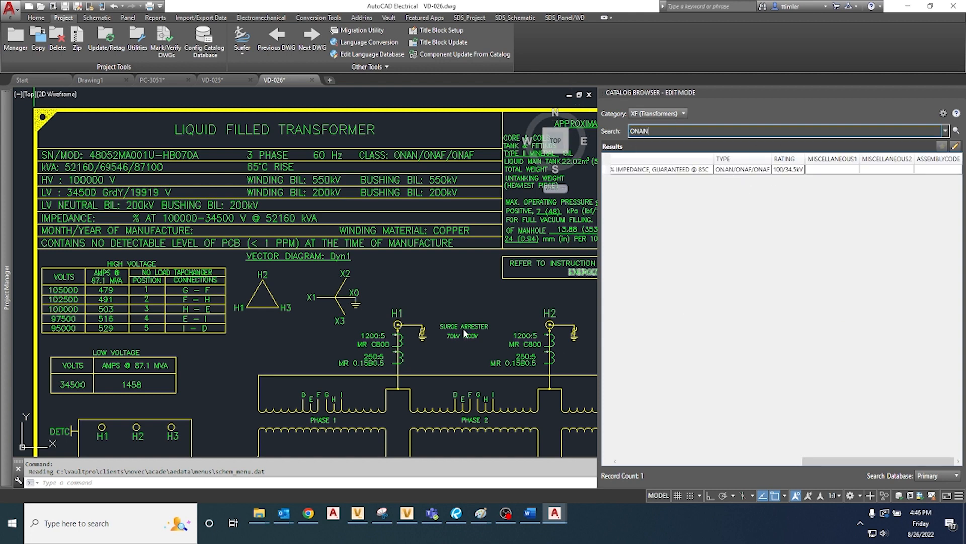
- Switch to the PC-3051 drawing and open the XF1 transformer component for editing
click(160, 82)
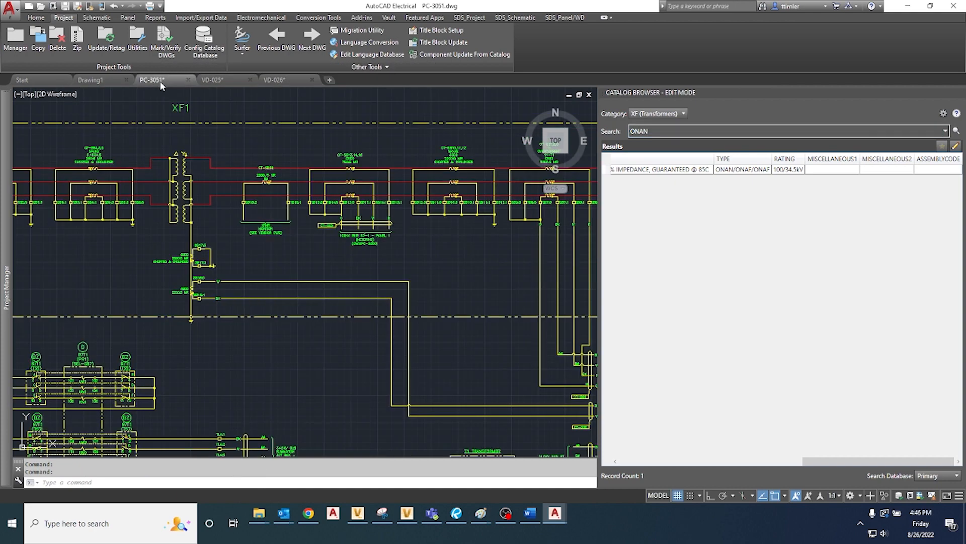
scroll(191, 198, down, 3)
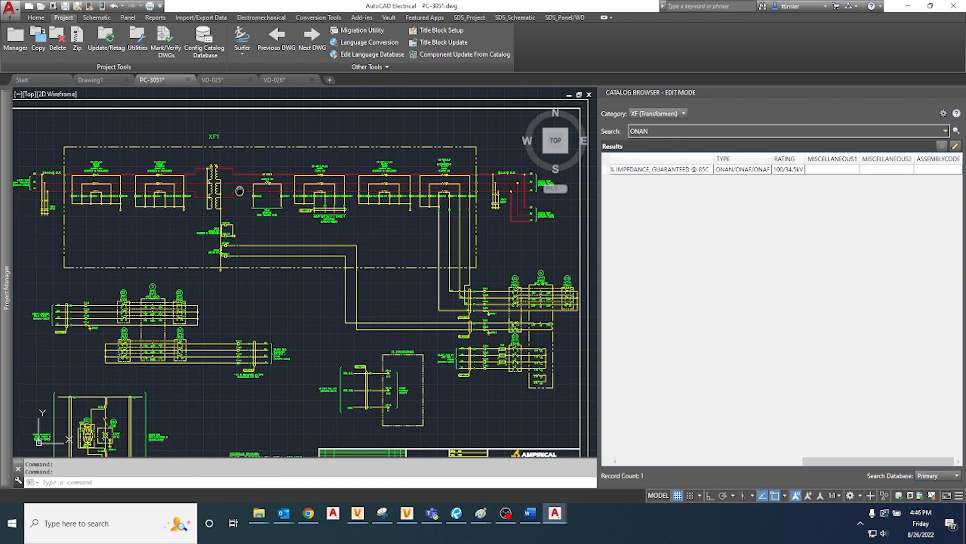
right_click(210, 138)
click(213, 108)
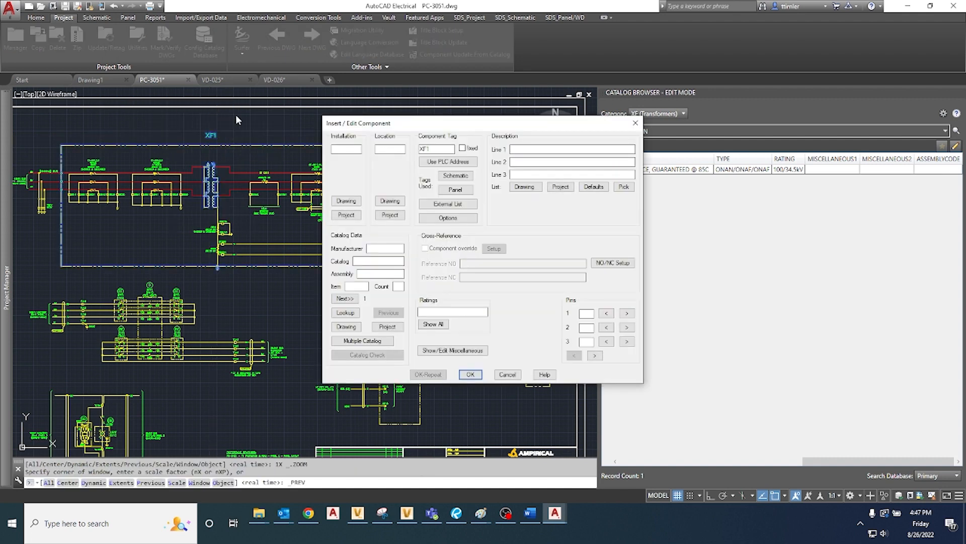
- Look up ONAN in the XF catalog for this component and assign the VTC power transformer 48052MA001U-HB070A
click(345, 313)
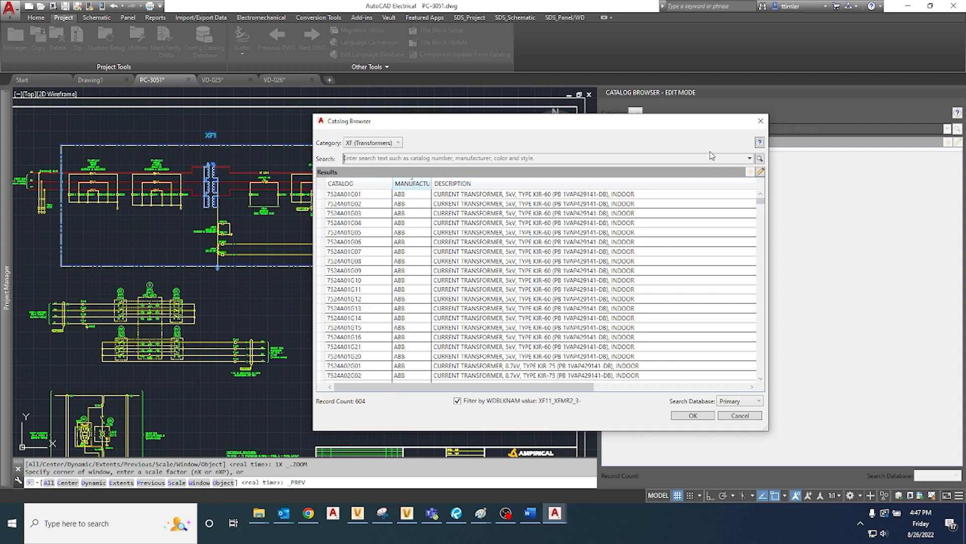
text(ONAN)
key(Return)
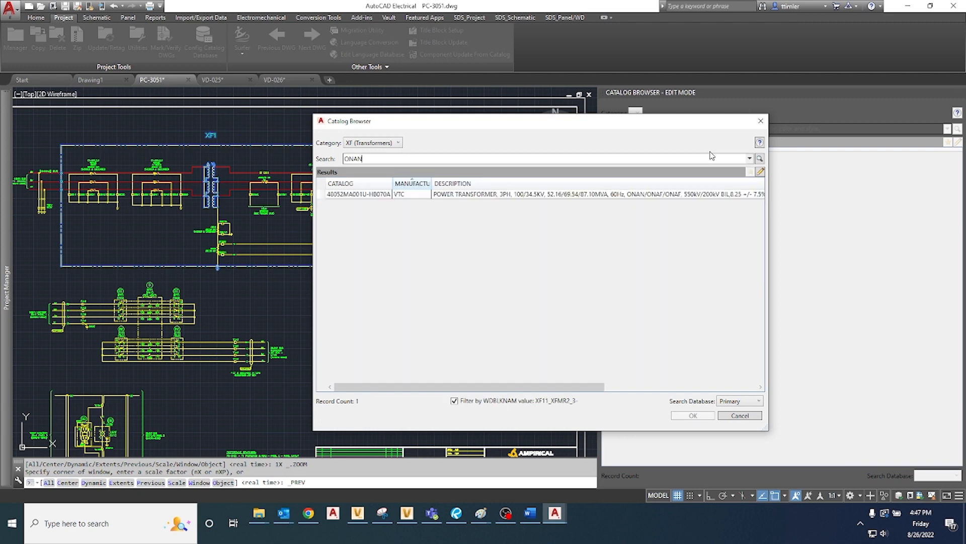
click(381, 196)
click(691, 416)
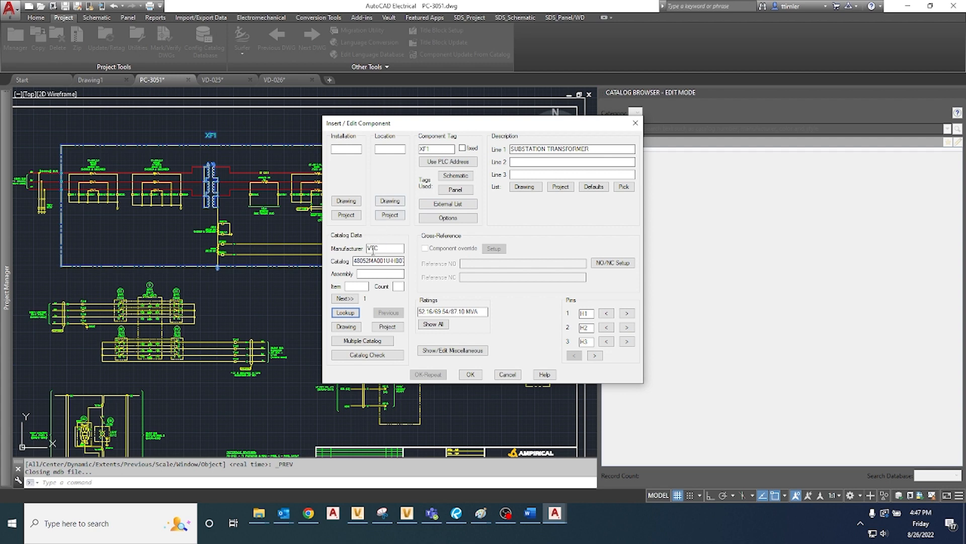
- Review the description, the full list of rating values and all pin assignments filled in for the transformer
drag(521, 149, 599, 191)
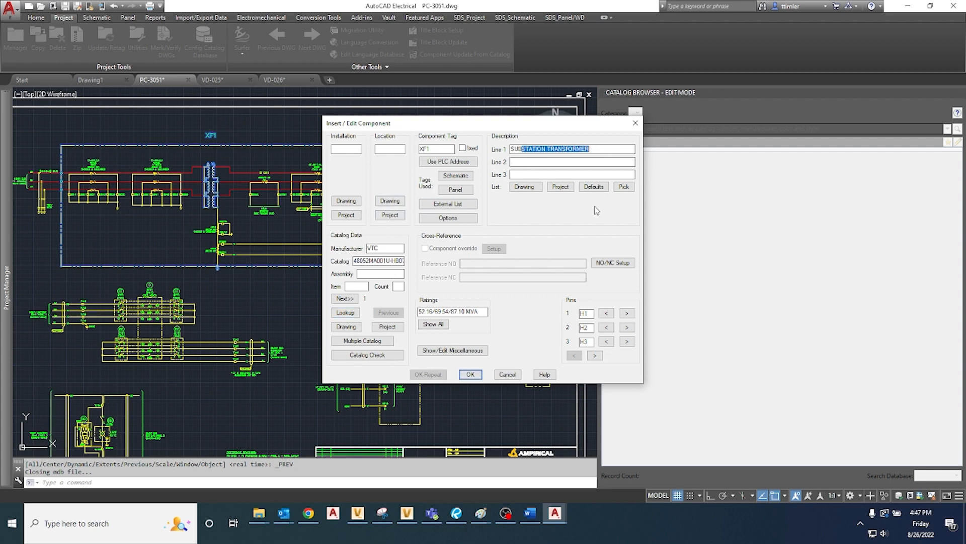
click(425, 325)
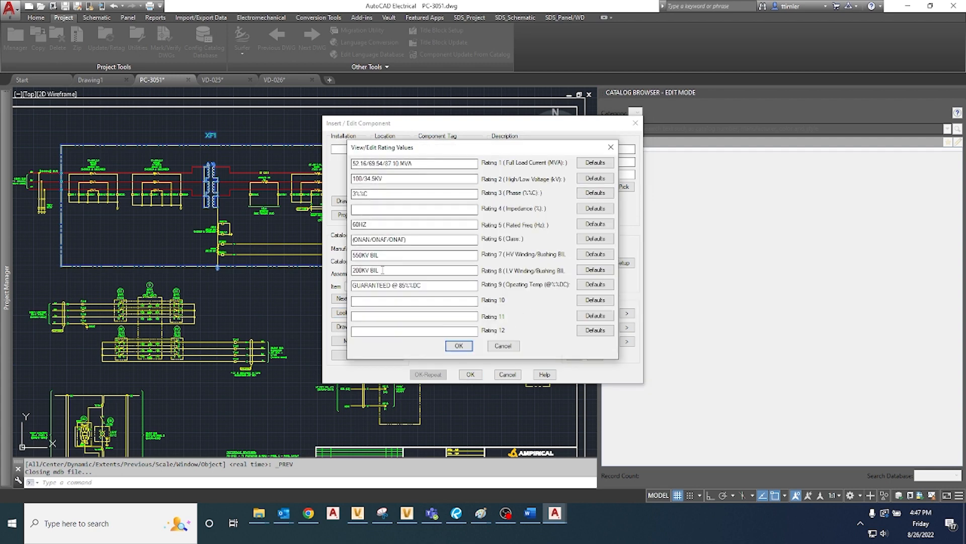
click(458, 345)
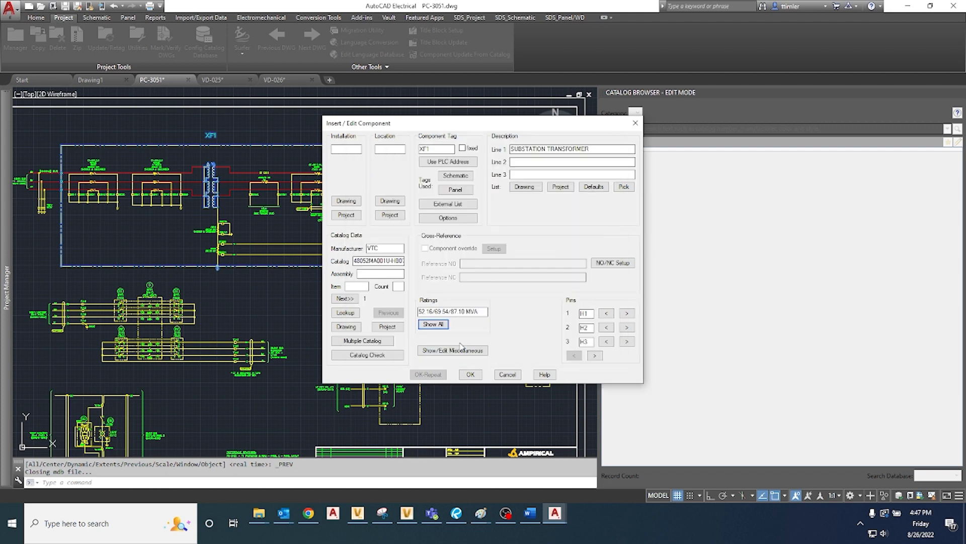
click(594, 356)
click(594, 355)
click(574, 356)
click(574, 355)
- Set the component tag to T1, the installation to 100KV SWYD and the location to T1CAB, and apply the edits
double_click(425, 148)
text(T1)
click(347, 150)
text(100KV SWYD)
click(389, 147)
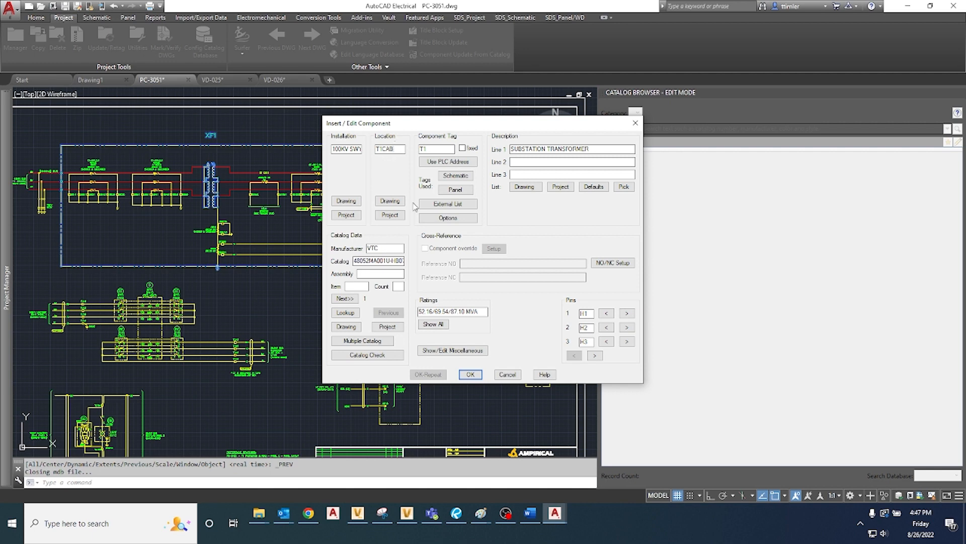
click(470, 374)
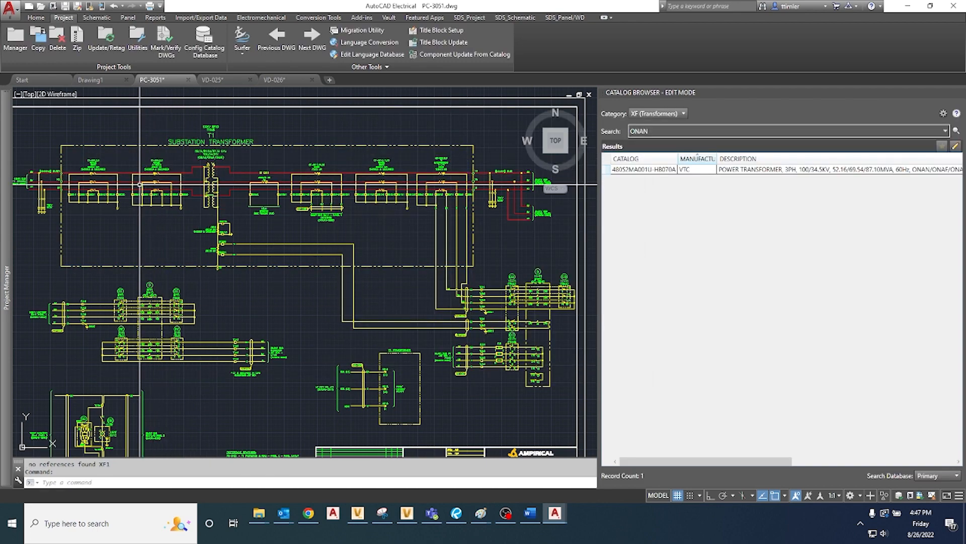
- Move the high-side BUS label text slightly left, clear of the H3 terminal label
scroll(68, 166, up, 4)
scroll(68, 162, up, 2)
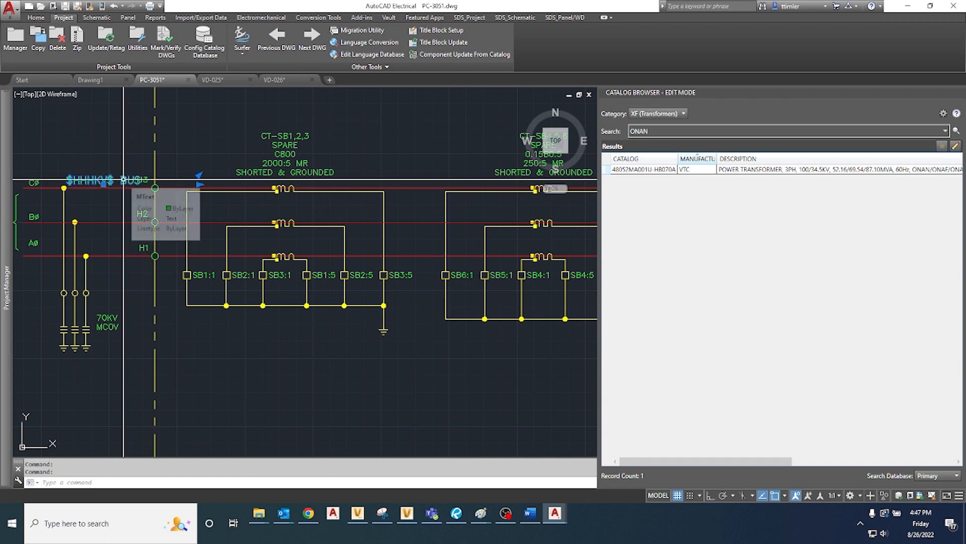
text(m)
key(Return)
click(124, 158)
click(115, 158)
scroll(178, 226, down, 4)
middle_drag(449, 236, 313, 255)
scroll(387, 245, up, 1)
mouse_move(89, 202)
middle_down()
mouse_move(151, 211)
mouse_move(191, 255)
middle_up()
scroll(150, 210, up, 1)
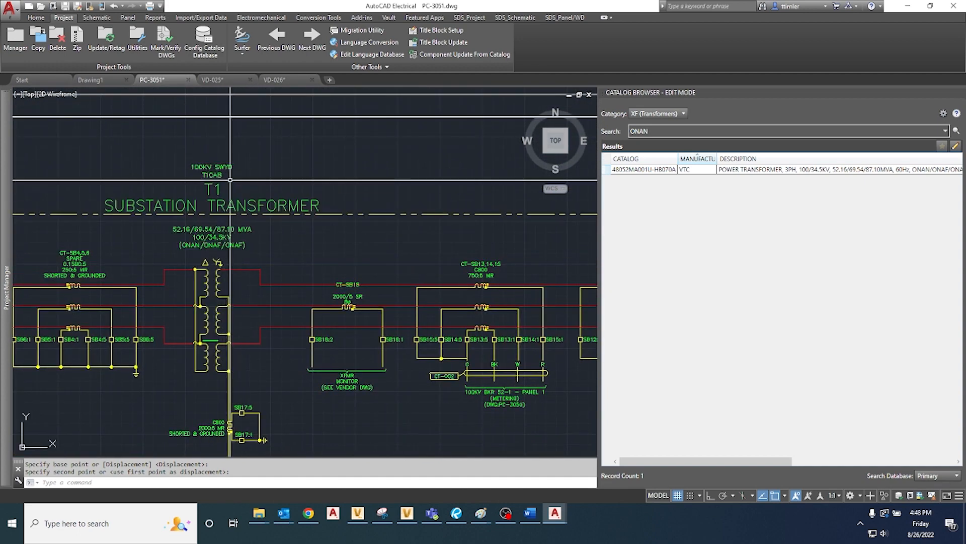
right_click(223, 167)
mouse_move(217, 215)
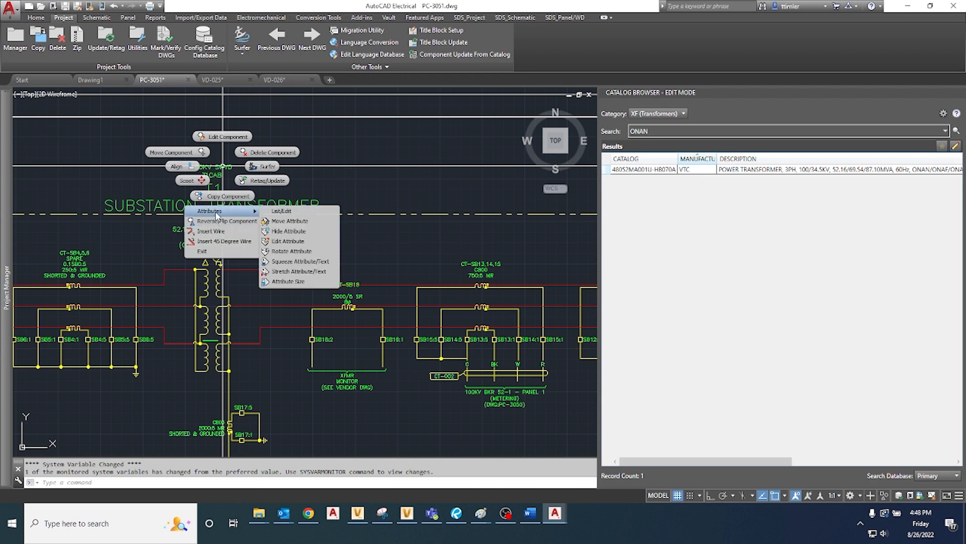
click(282, 245)
key(Escape)
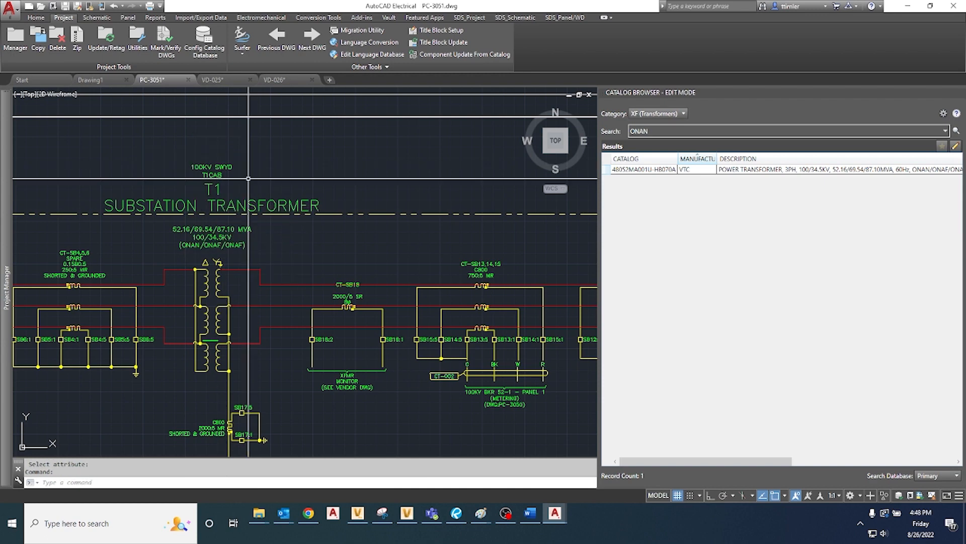
- Hide the installation and location attributes above the T1 tag of the substation transformer
right_click(223, 167)
mouse_move(221, 214)
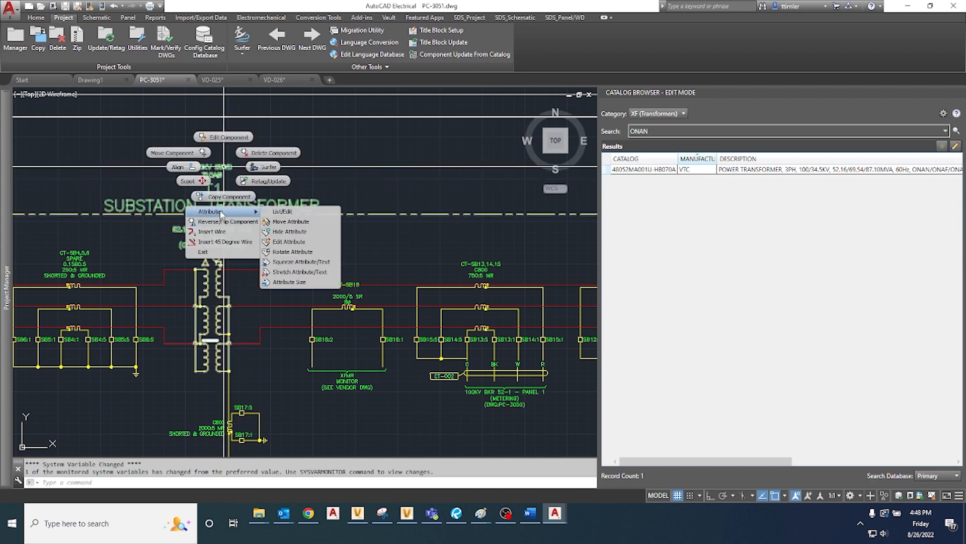
click(290, 231)
click(220, 167)
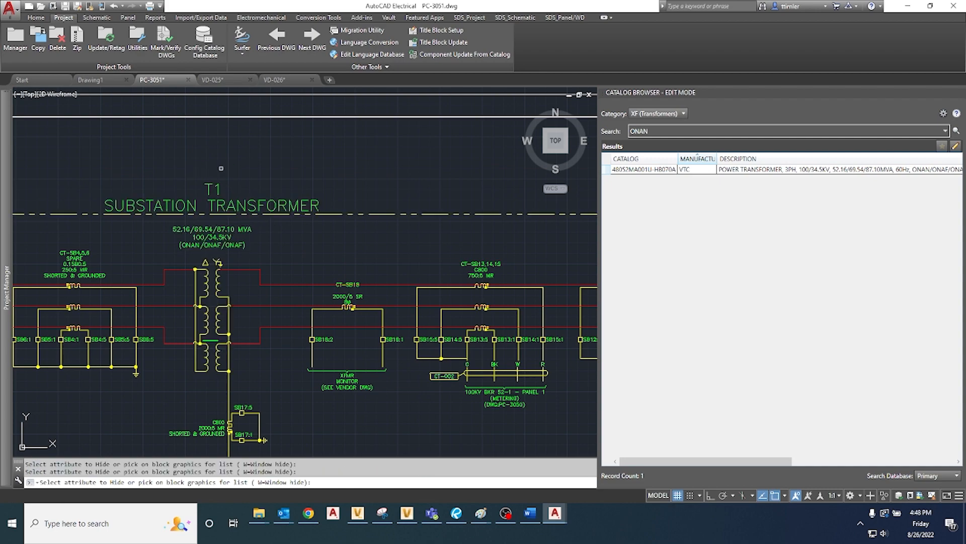
key(Return)
scroll(315, 247, down, 3)
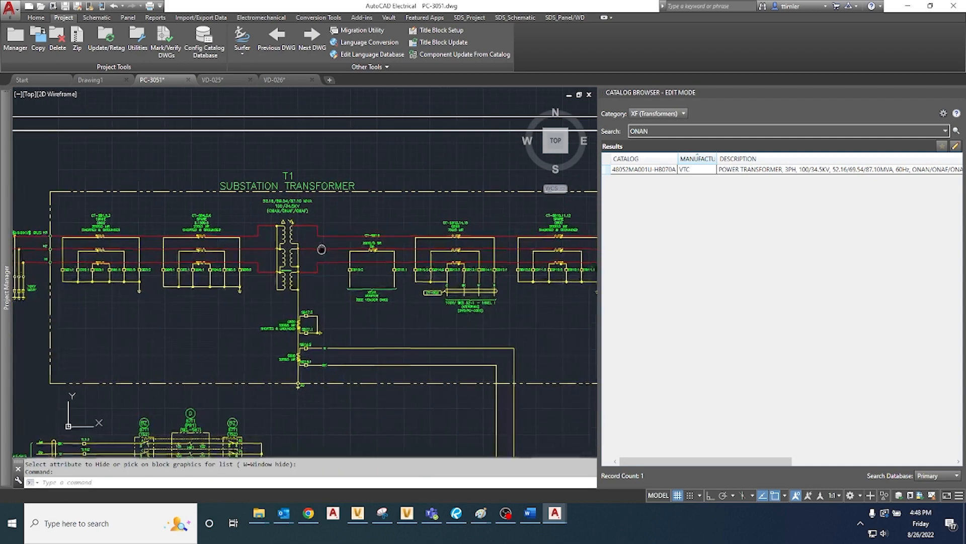